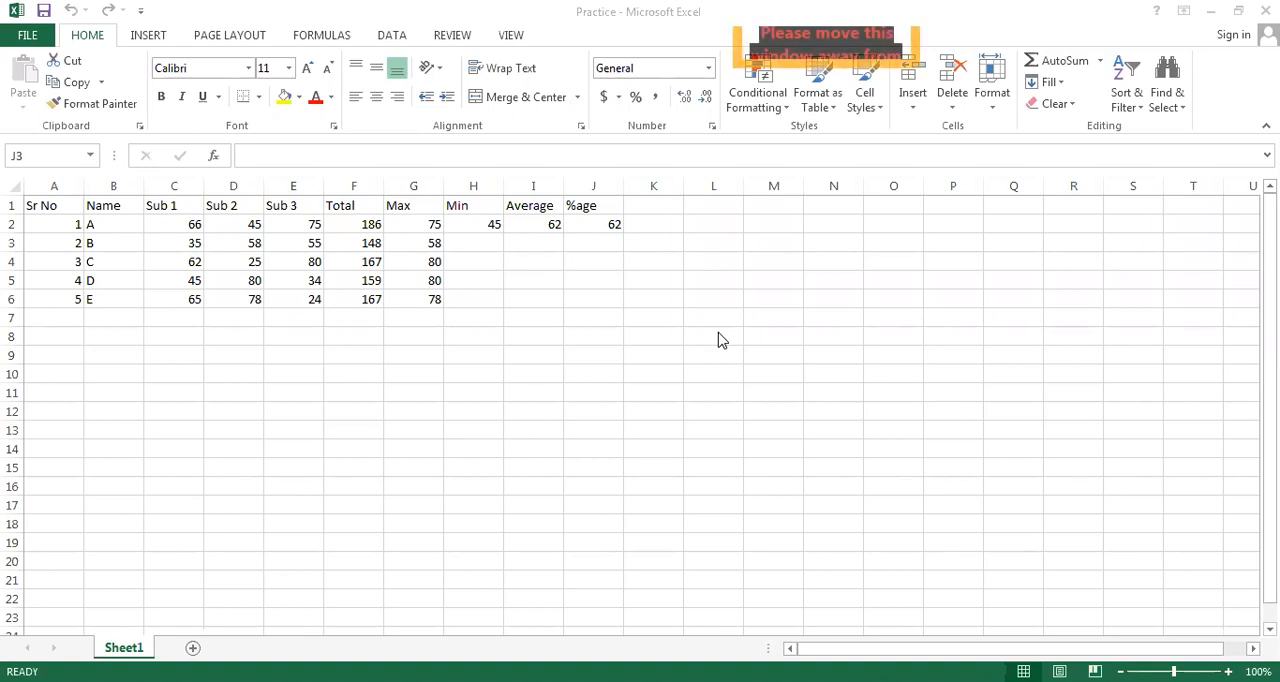
# Fill the MIN formula in H2 down through H6
pyautogui.click(477, 224)
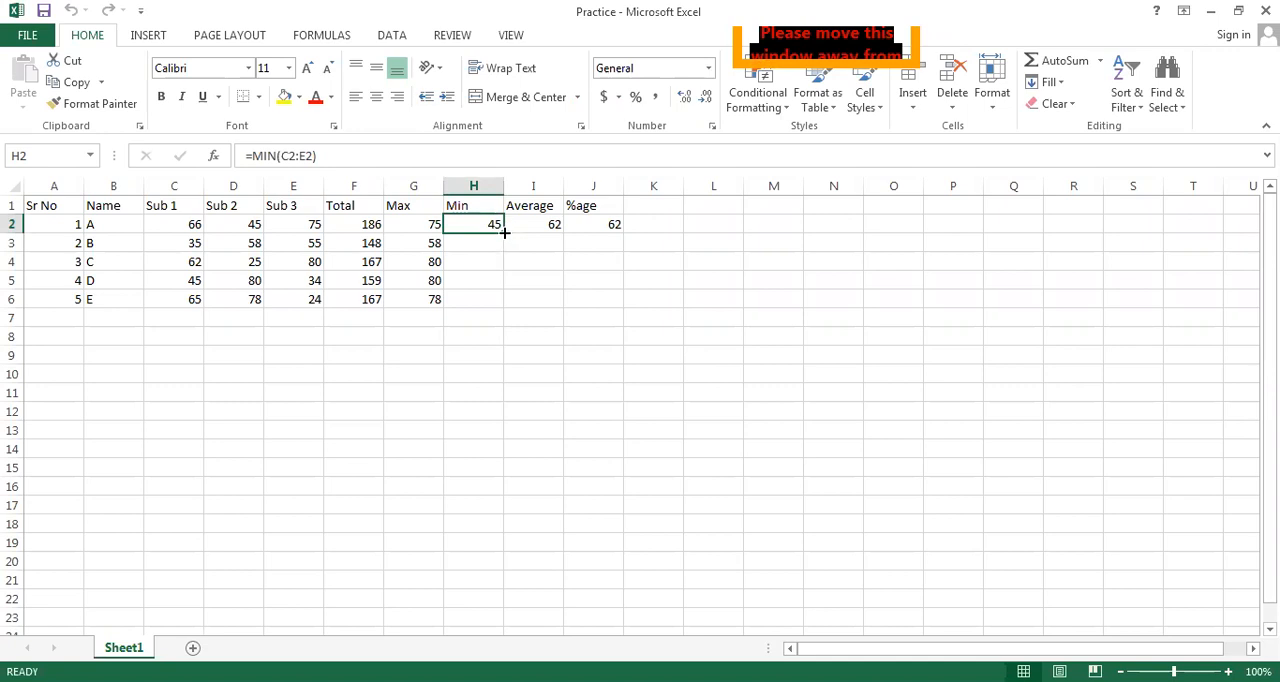
pyautogui.moveTo(504, 231); pyautogui.dragTo(508, 312)
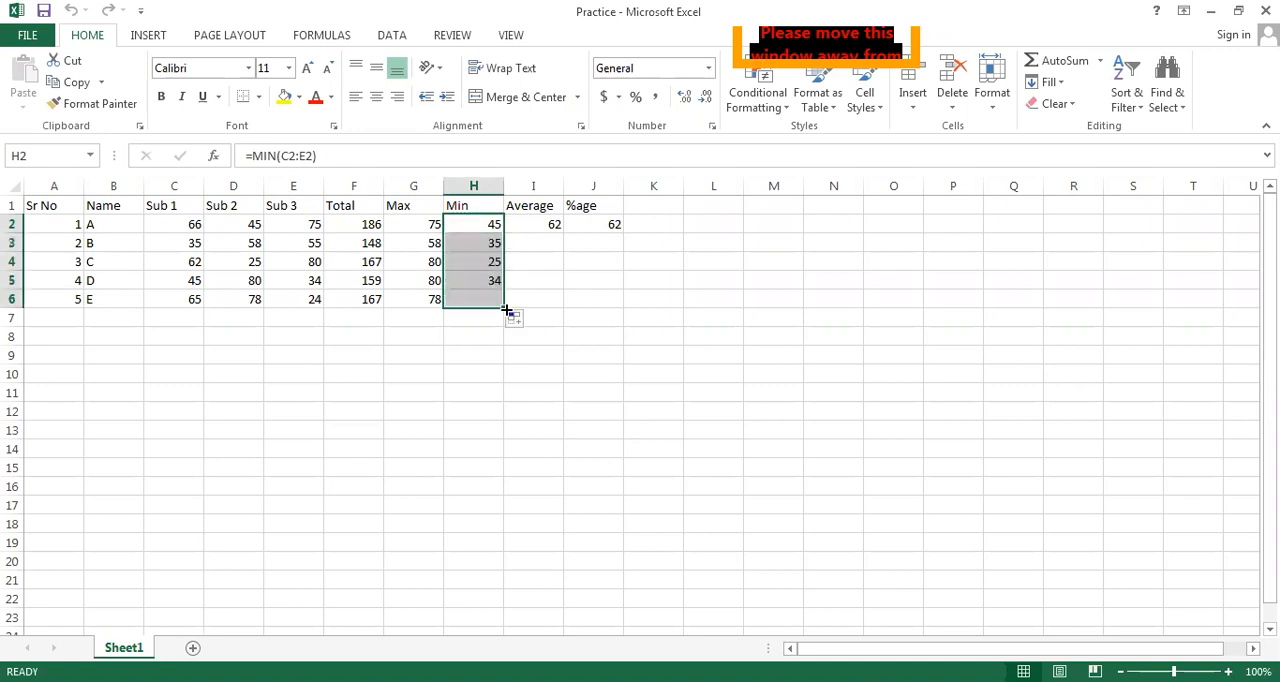
# Fill the AVERAGE formula in I2 down through I6 and format the averages with two decimal places
pyautogui.click(553, 227)
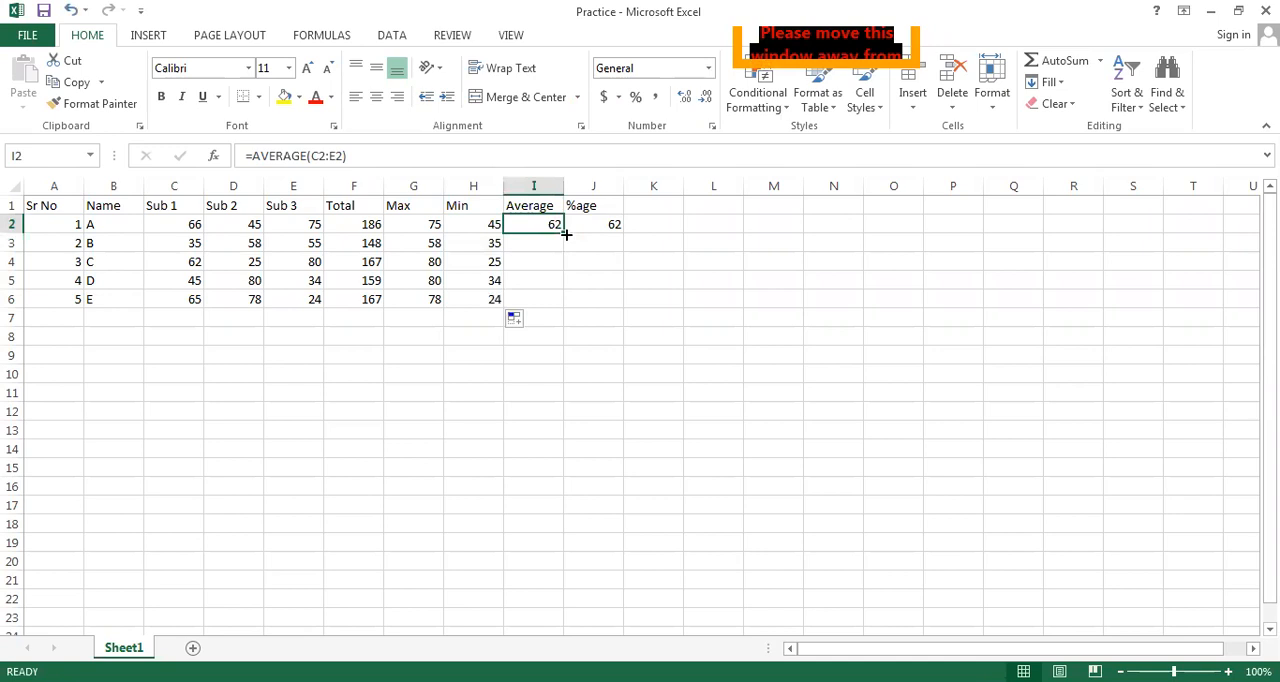
pyautogui.moveTo(563, 231); pyautogui.dragTo(563, 310)
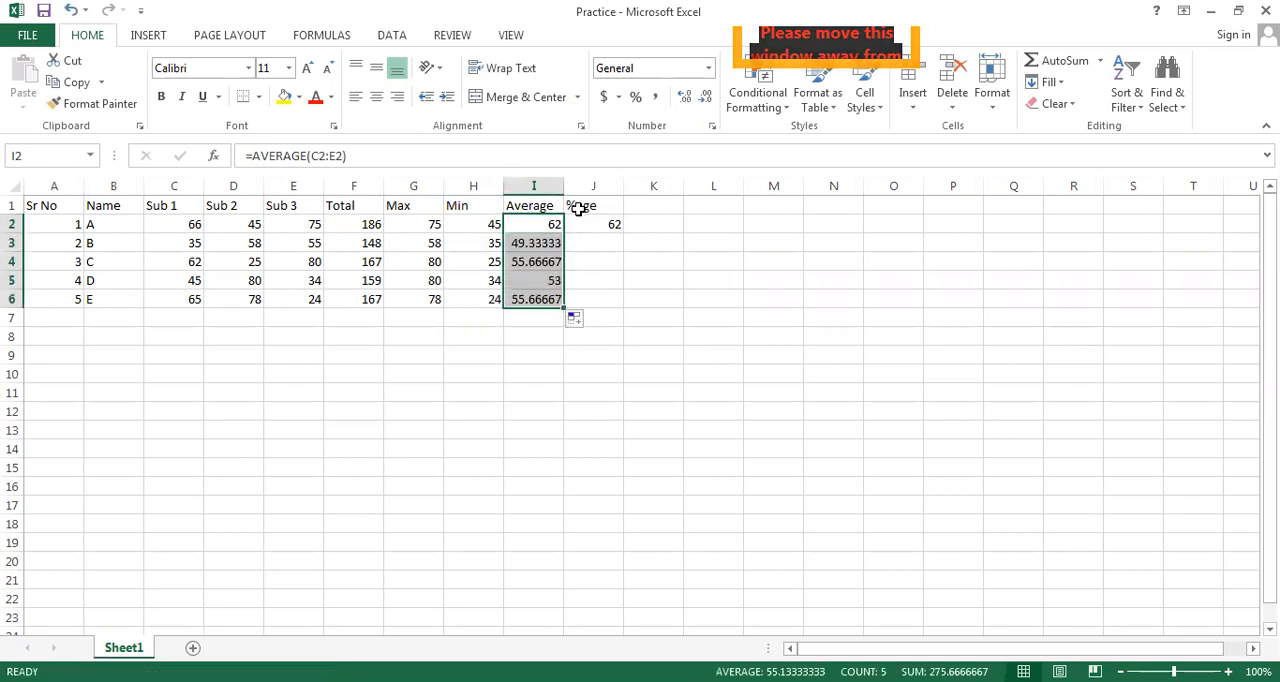
pyautogui.click(706, 97)
pyautogui.click(706, 97)
pyautogui.click(706, 97)
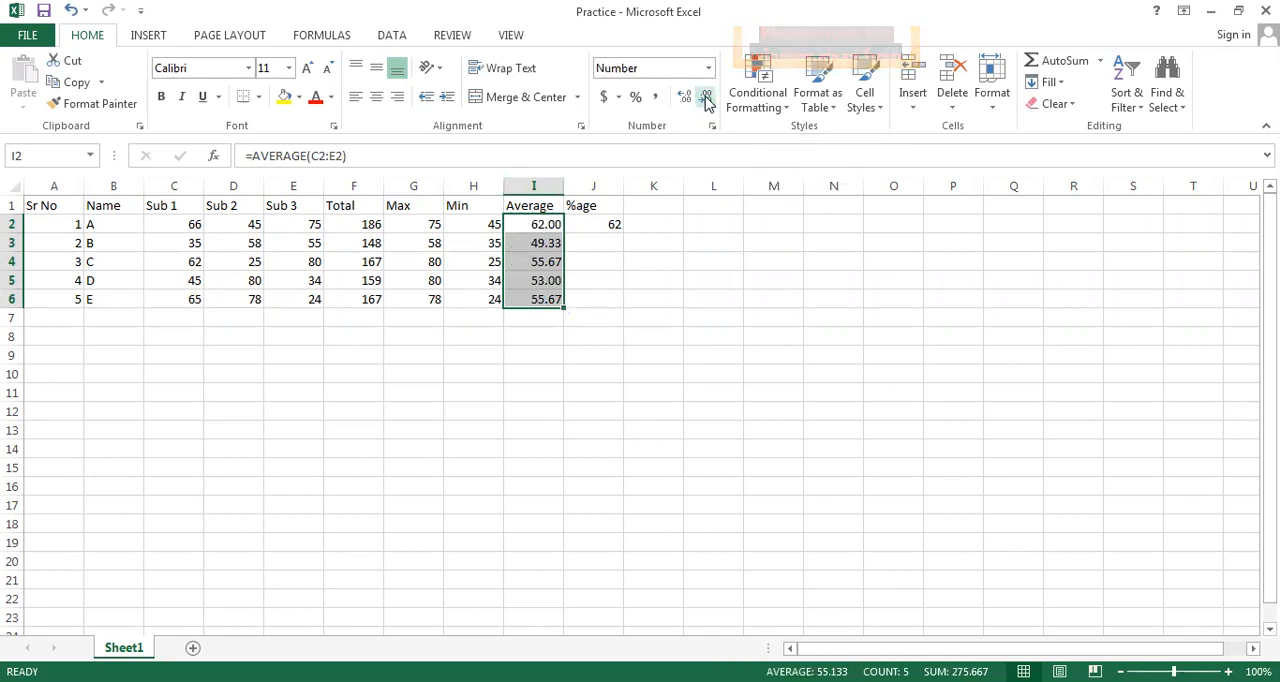
# Fill the %age formula in J2 down through J6
pyautogui.click(598, 224)
pyautogui.moveTo(621, 230); pyautogui.dragTo(627, 314)
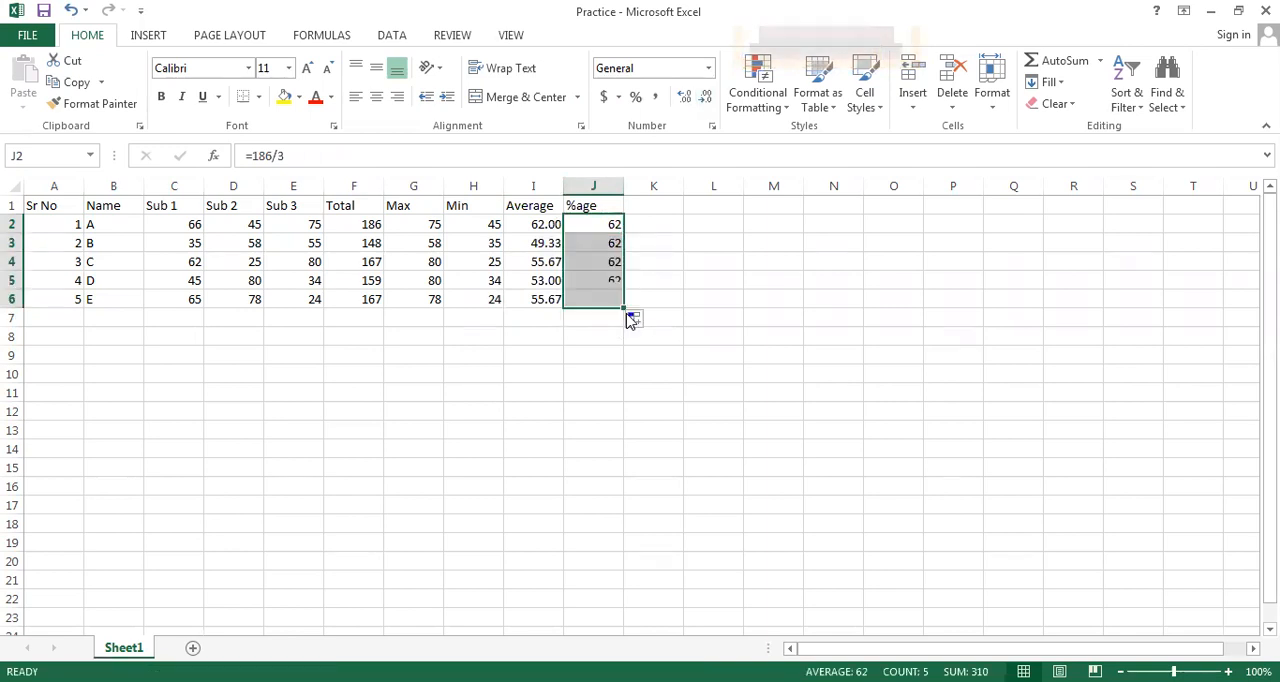
pyautogui.click(713, 333)
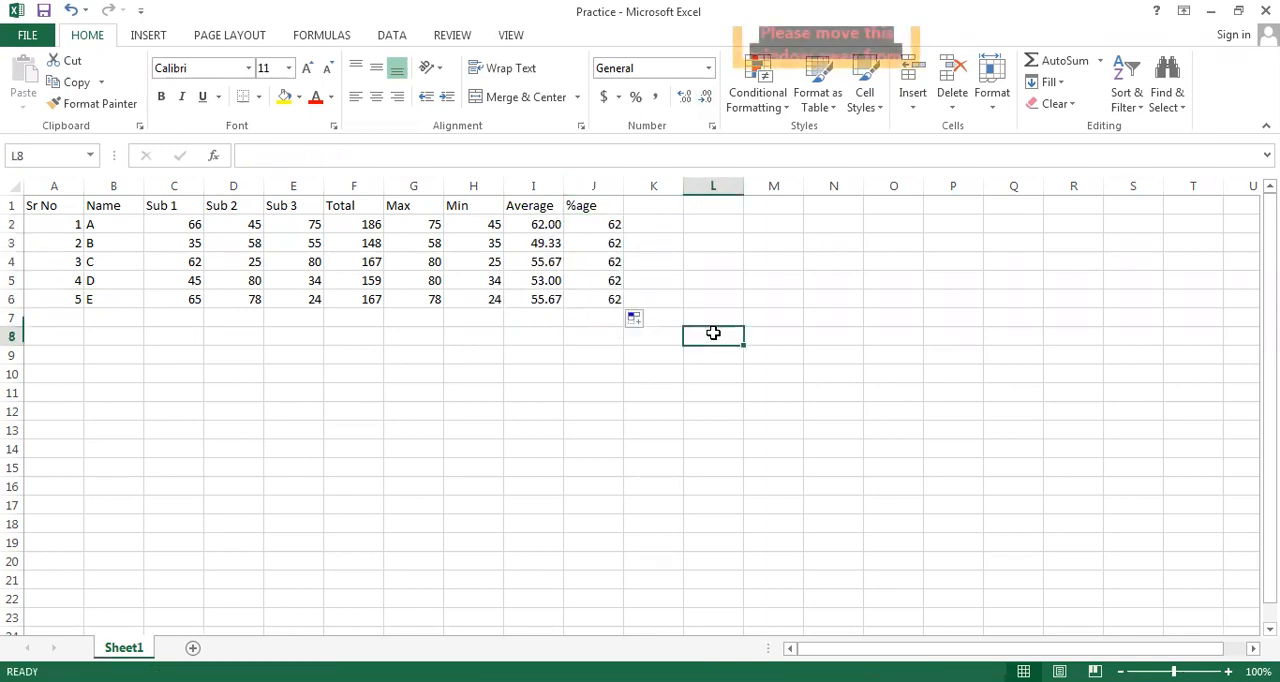
# Compare the %age formulas in J2 and J3, and clear the copied cells J3:J6
pyautogui.click(612, 226)
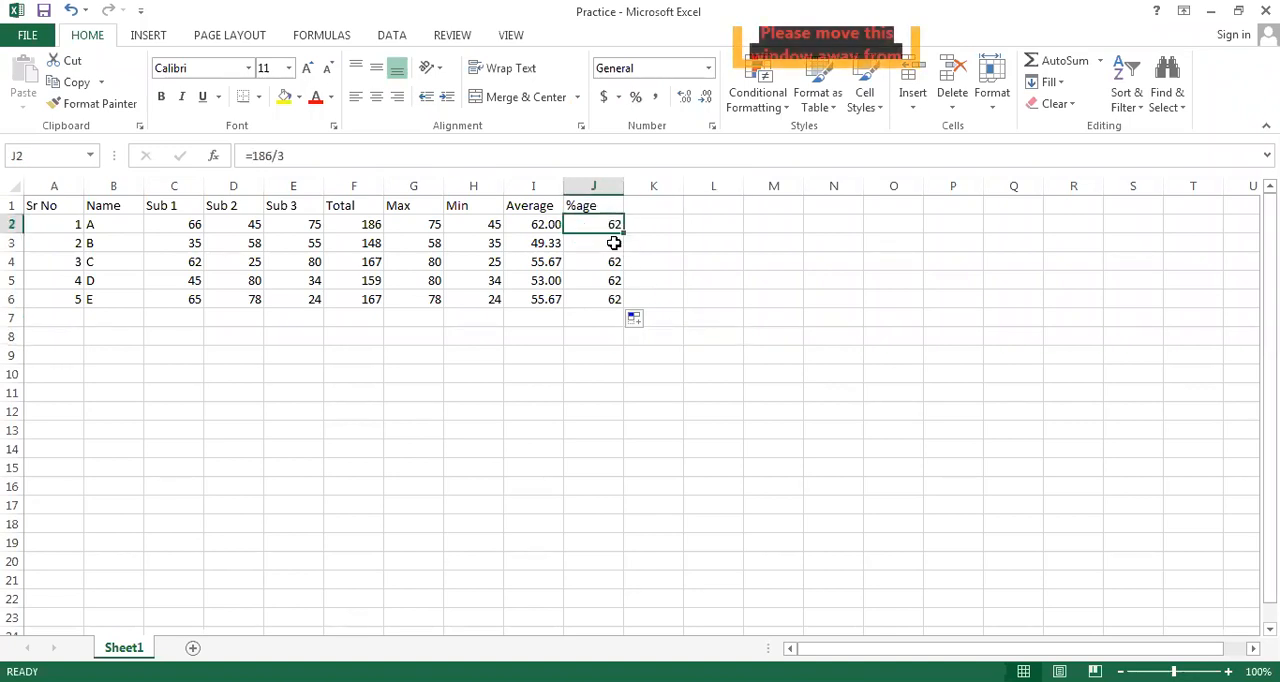
pyautogui.click(613, 244)
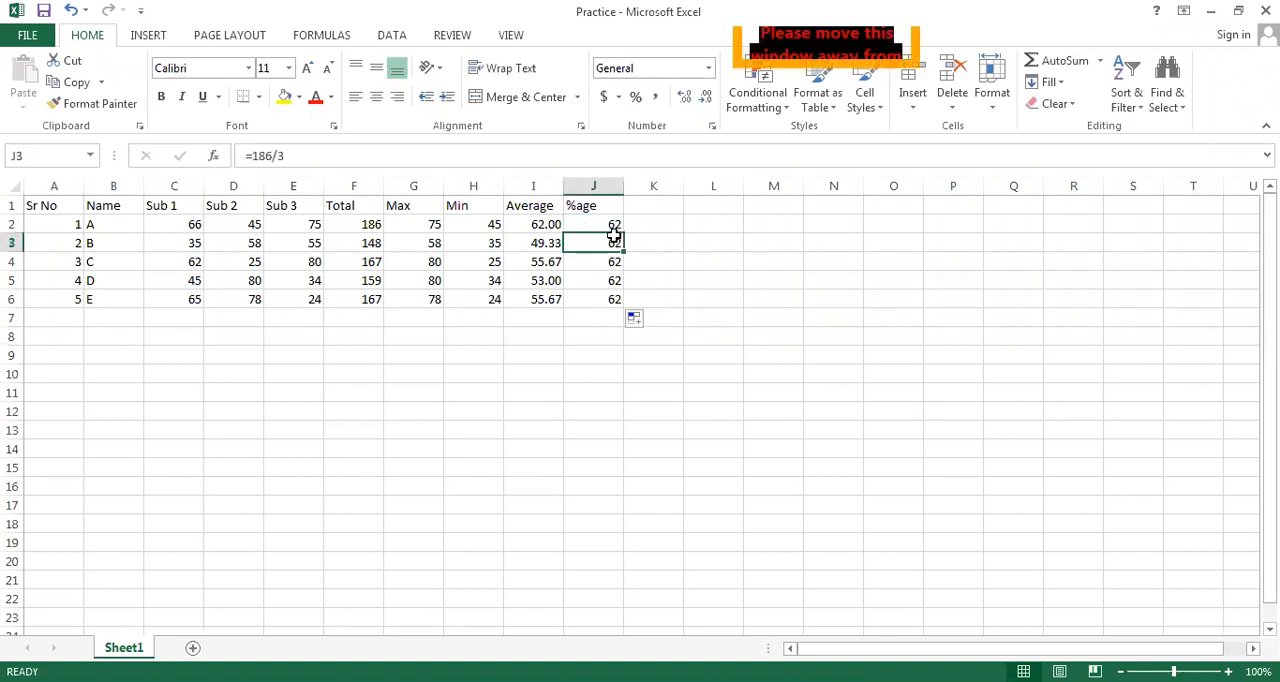
pyautogui.click(612, 225)
pyautogui.moveTo(613, 242); pyautogui.dragTo(602, 294)
pyautogui.press('Delete')
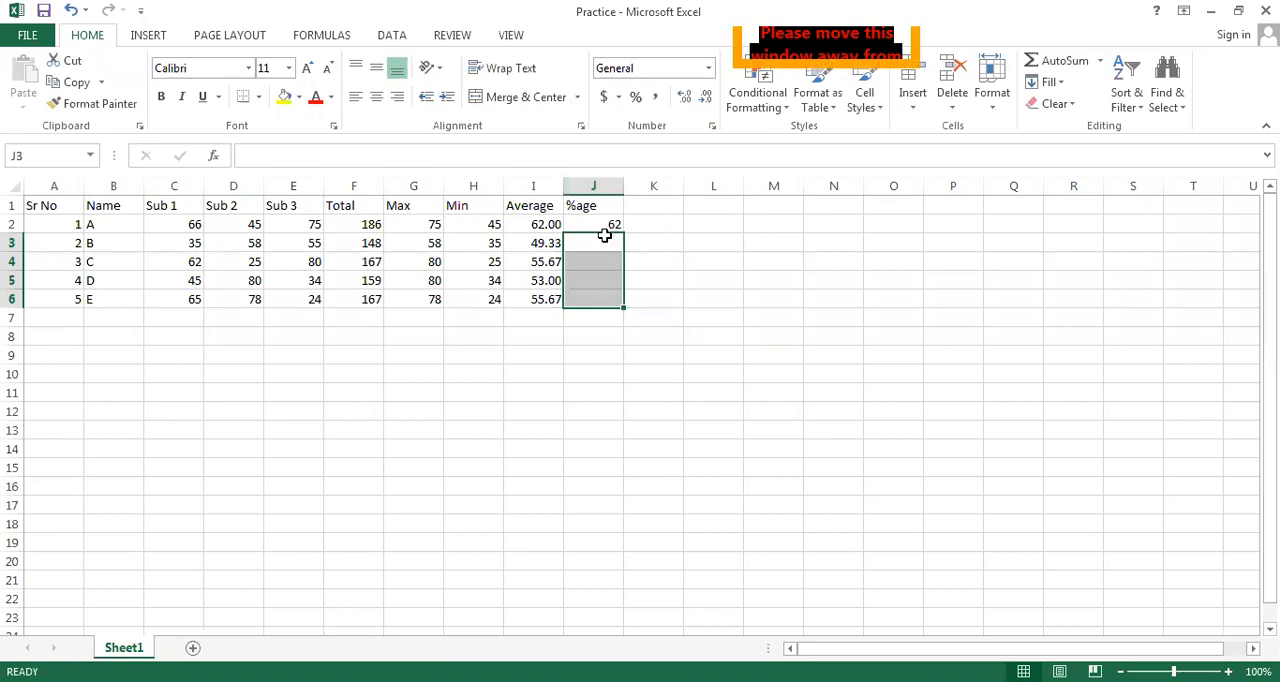
# Enter the formula =COUNT(A2:B6) in cell L4 to count the numeric cells of the Sr No and Name columns
pyautogui.click(713, 258)
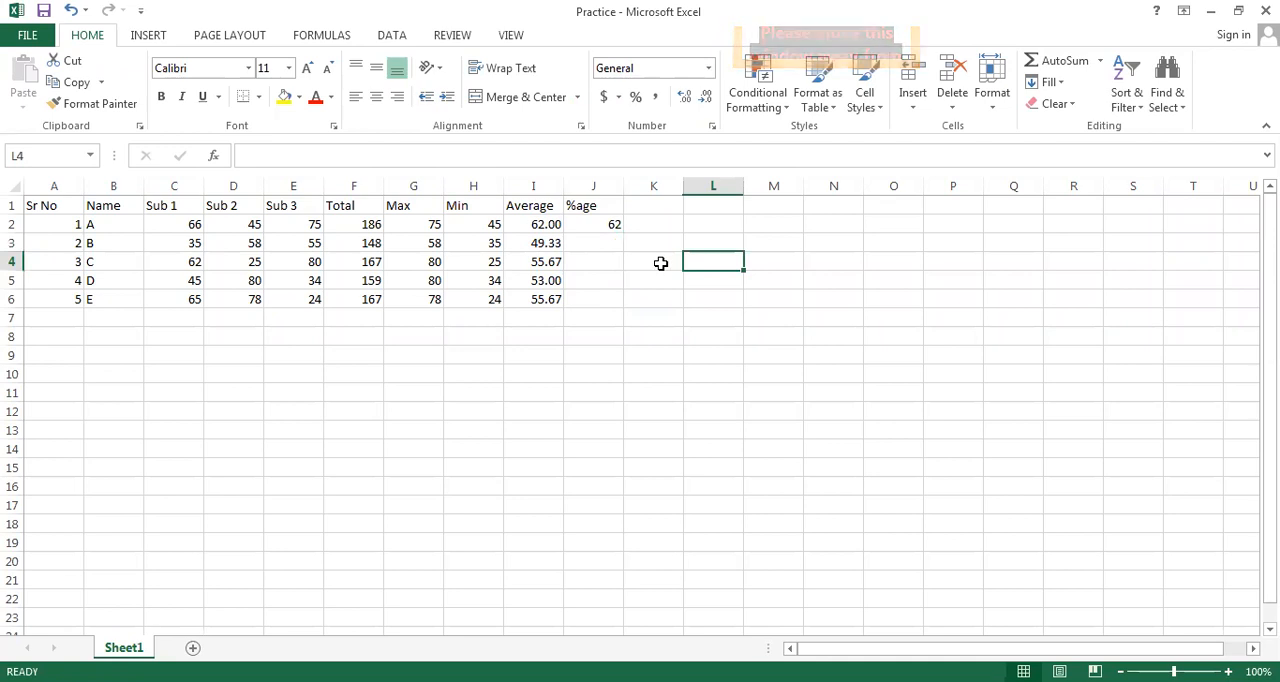
pyautogui.write('=')
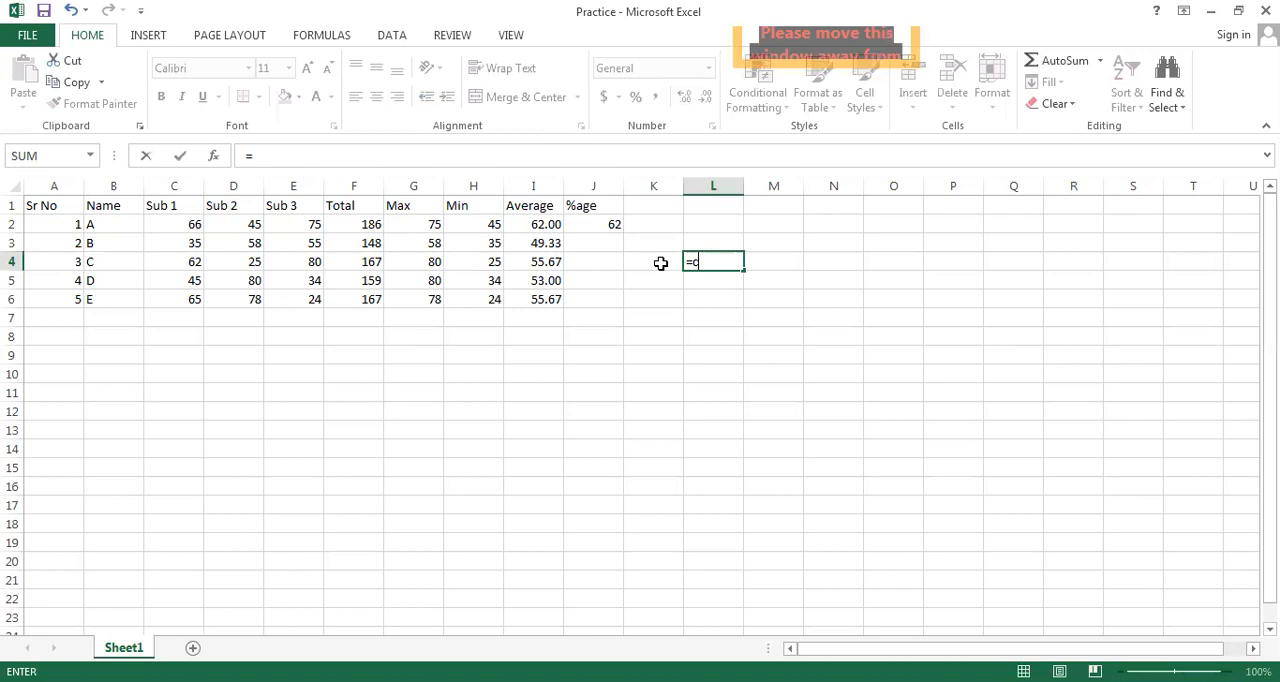
pyautogui.write('ount')
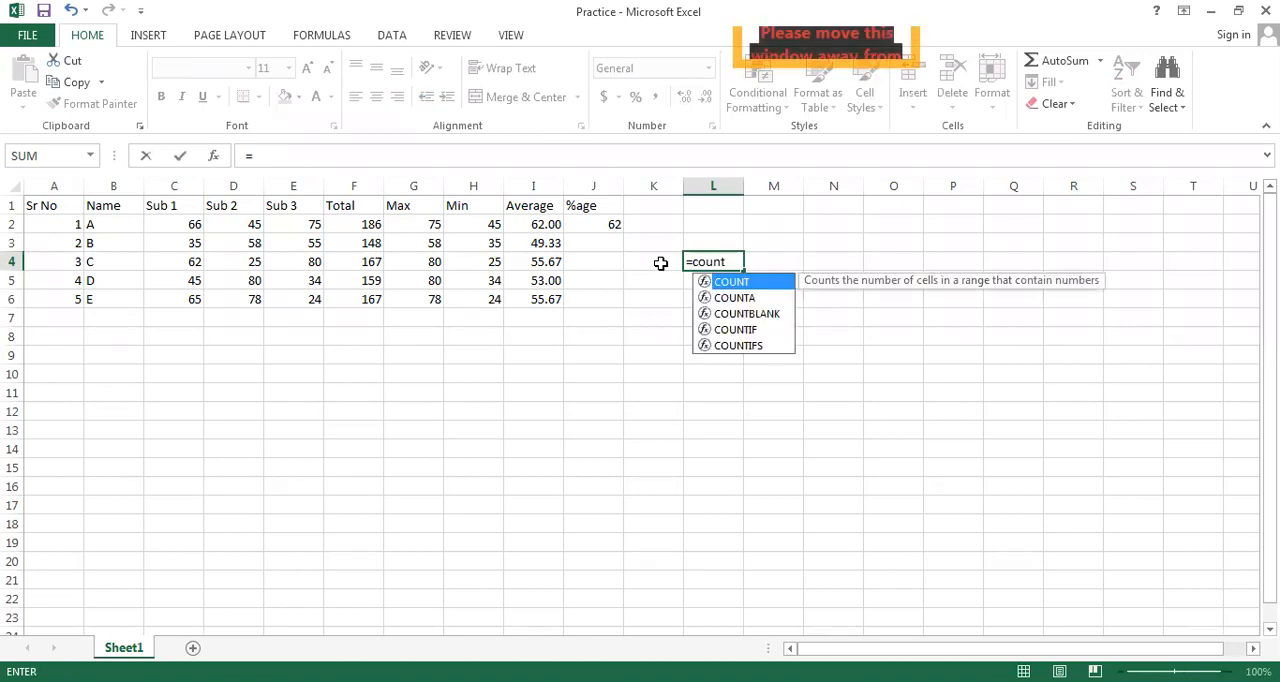
pyautogui.doubleClick(757, 284)
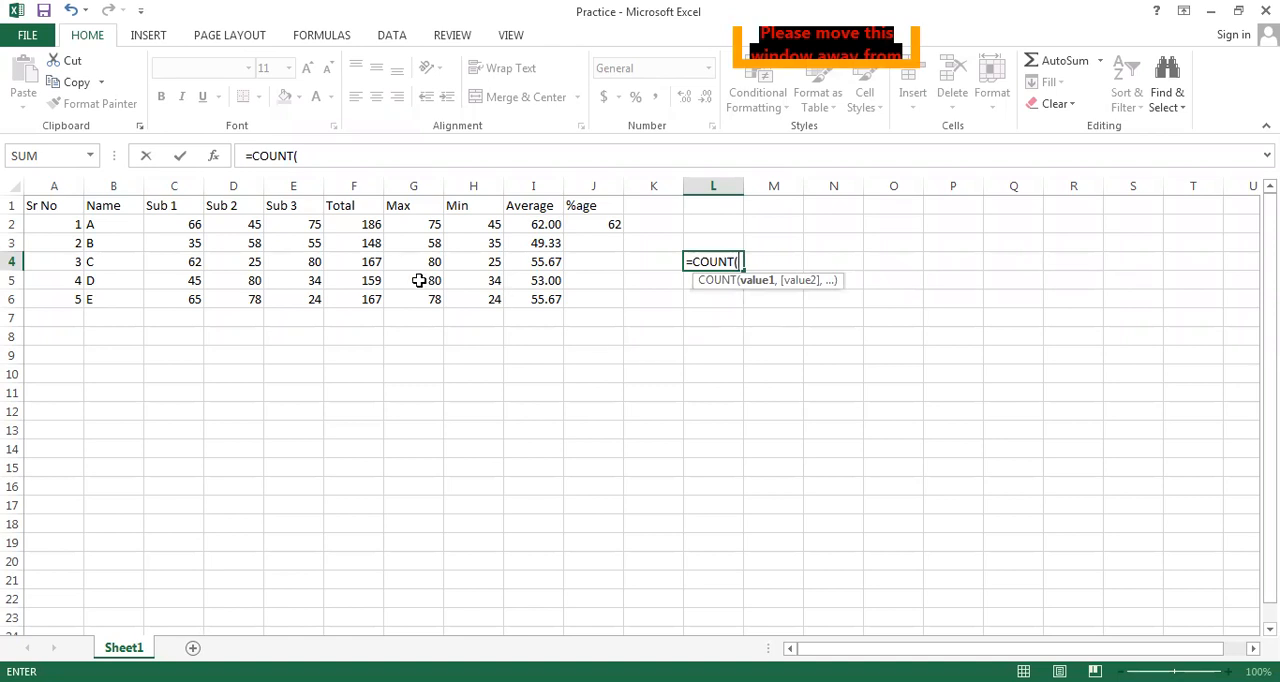
pyautogui.click(57, 220)
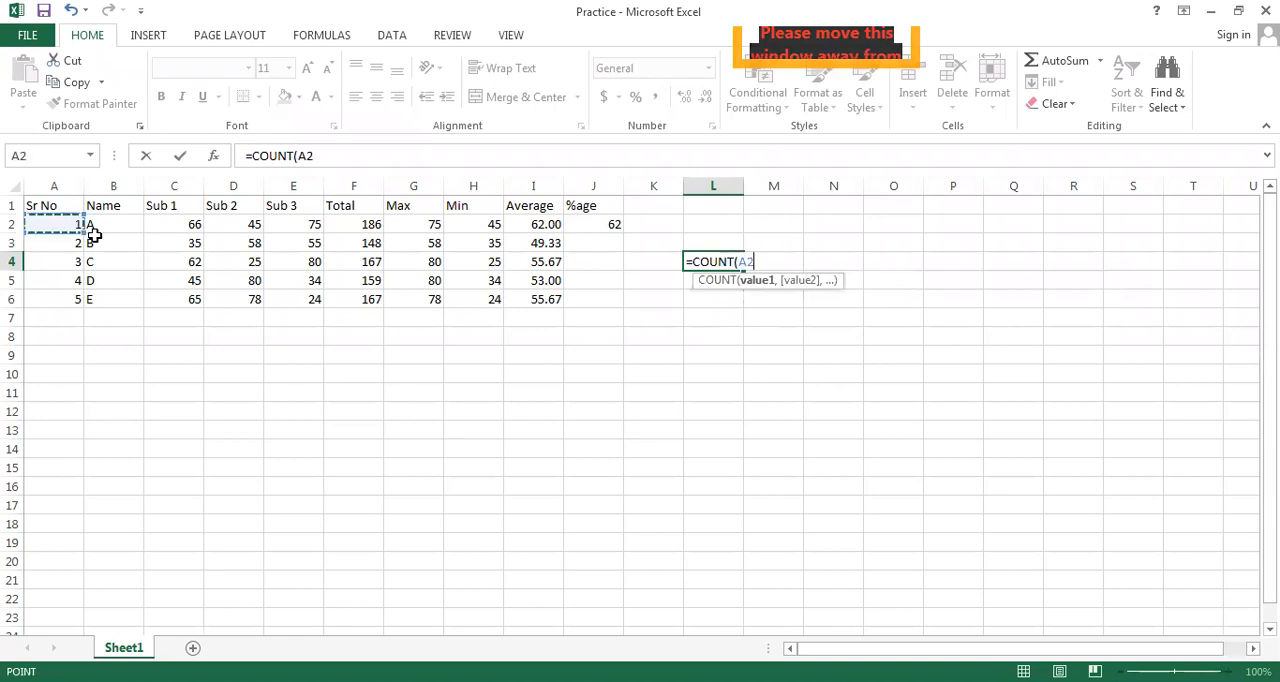
pyautogui.keyDown('shift'); pyautogui.click(120, 300); pyautogui.keyUp('shift')
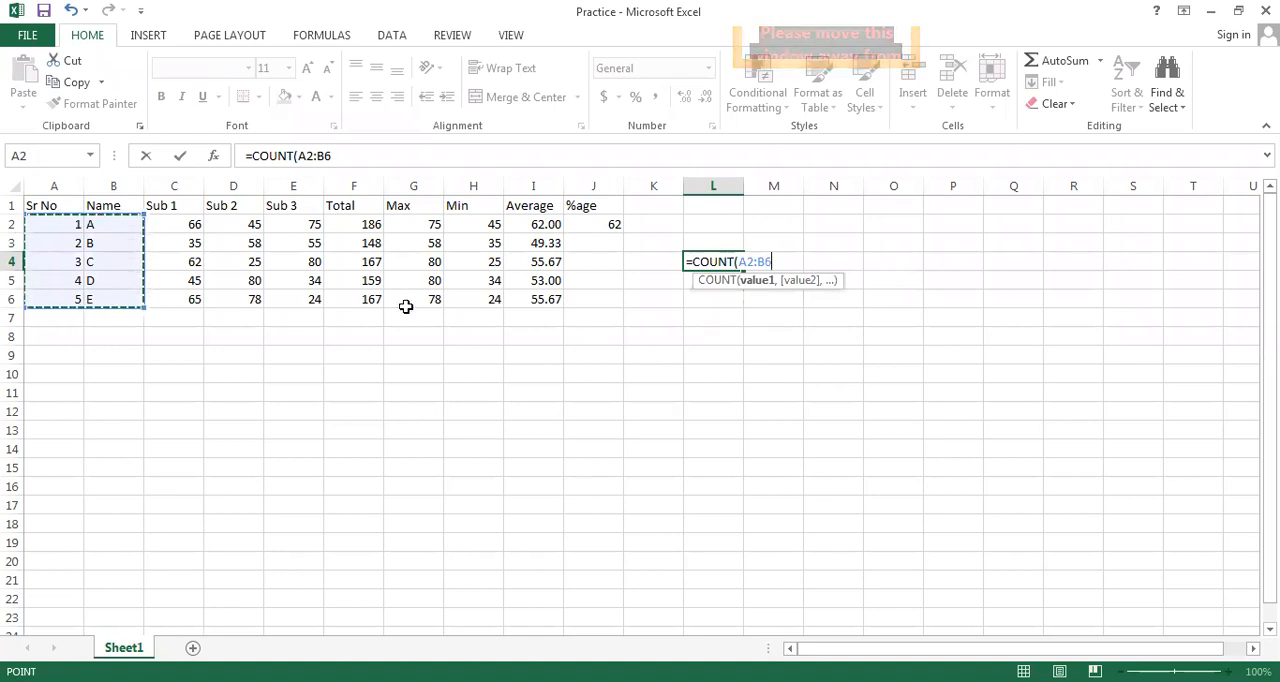
pyautogui.write(')')
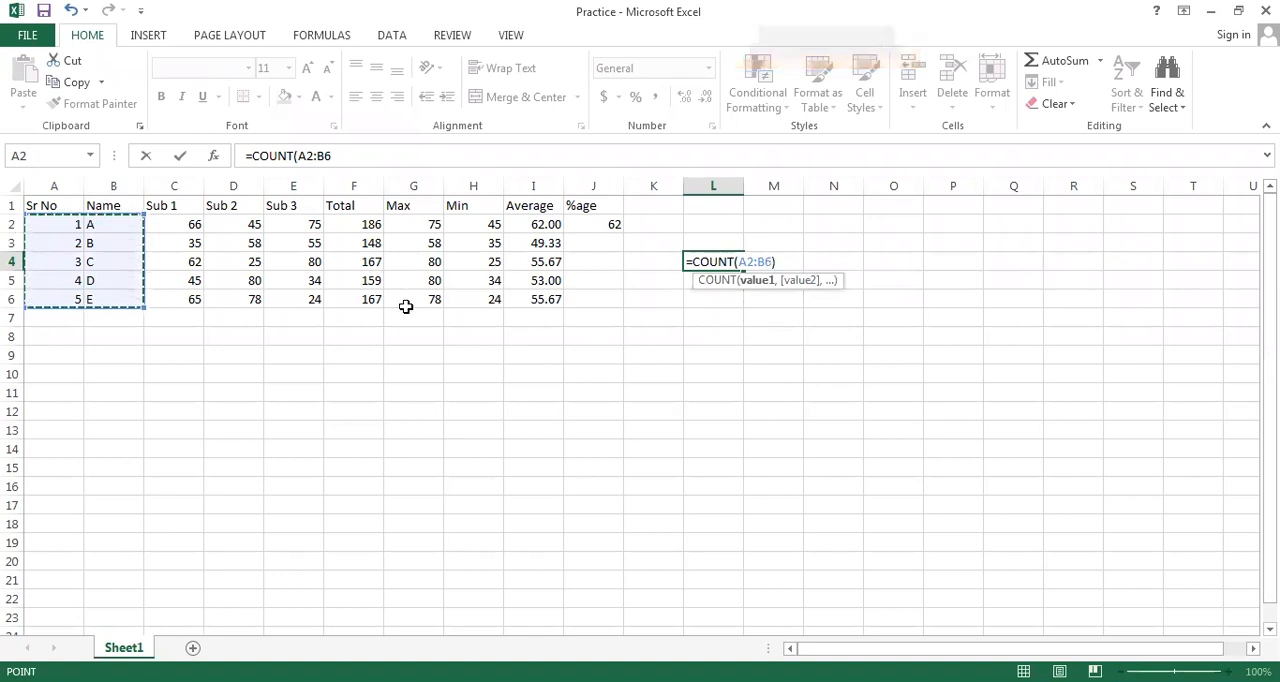
pyautogui.press('Return')
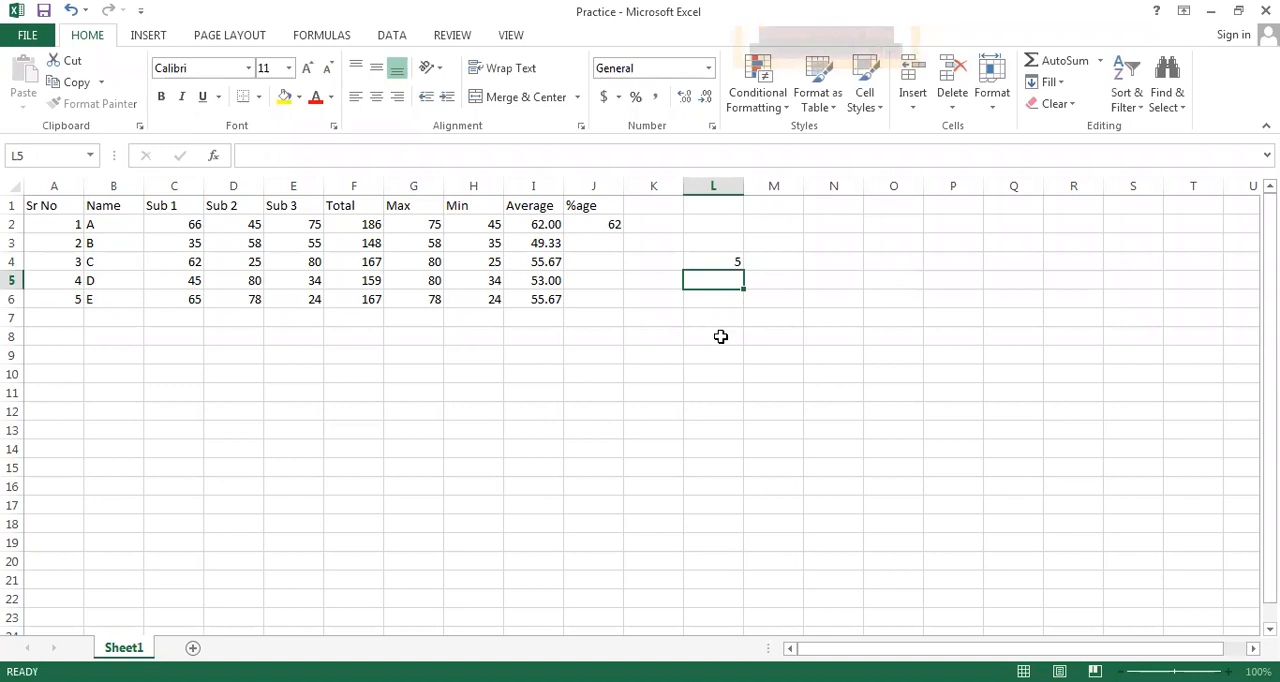
# Check the COUNT formula in L4 against the ranges A2:A6 and A2:B6, and clear L4
pyautogui.click(733, 263)
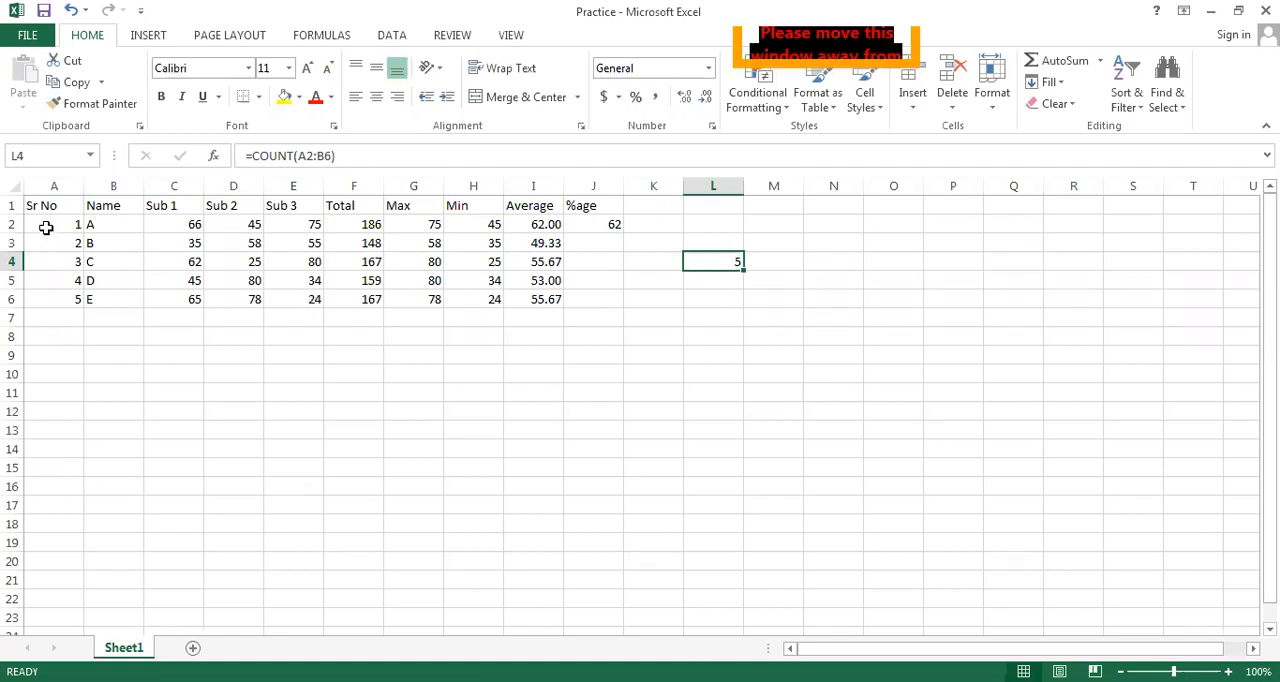
pyautogui.moveTo(44, 226); pyautogui.dragTo(57, 295)
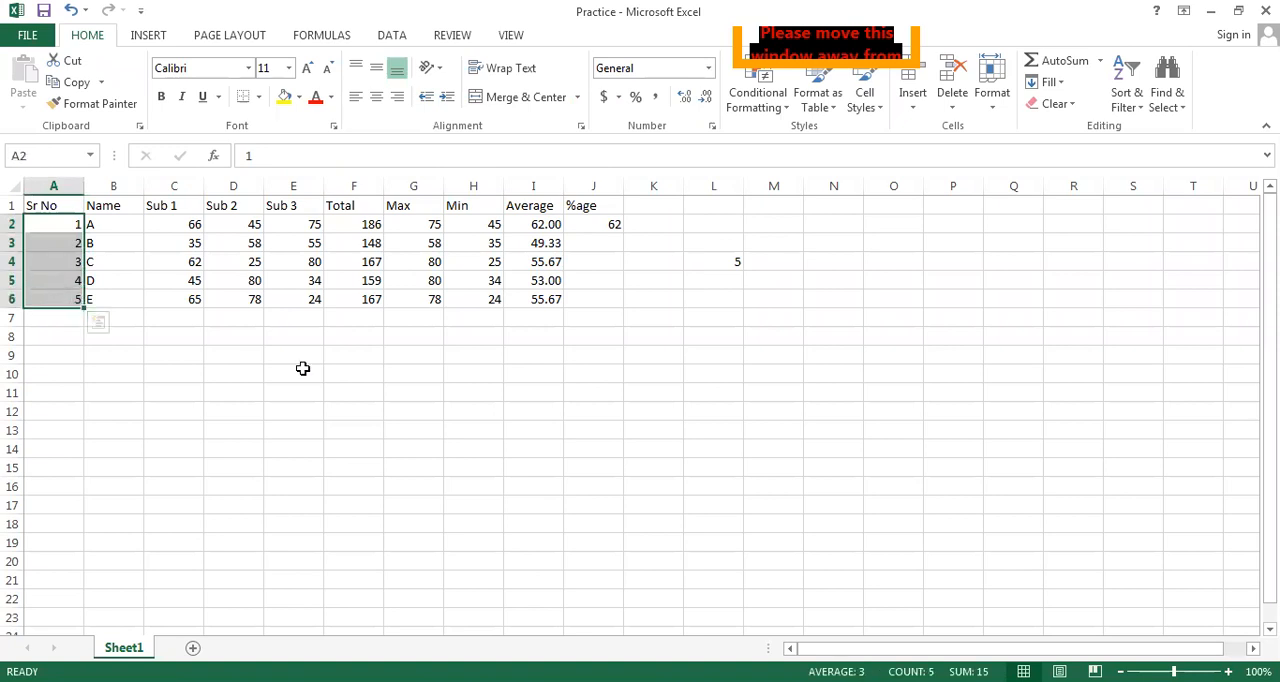
pyautogui.moveTo(62, 222); pyautogui.dragTo(132, 299)
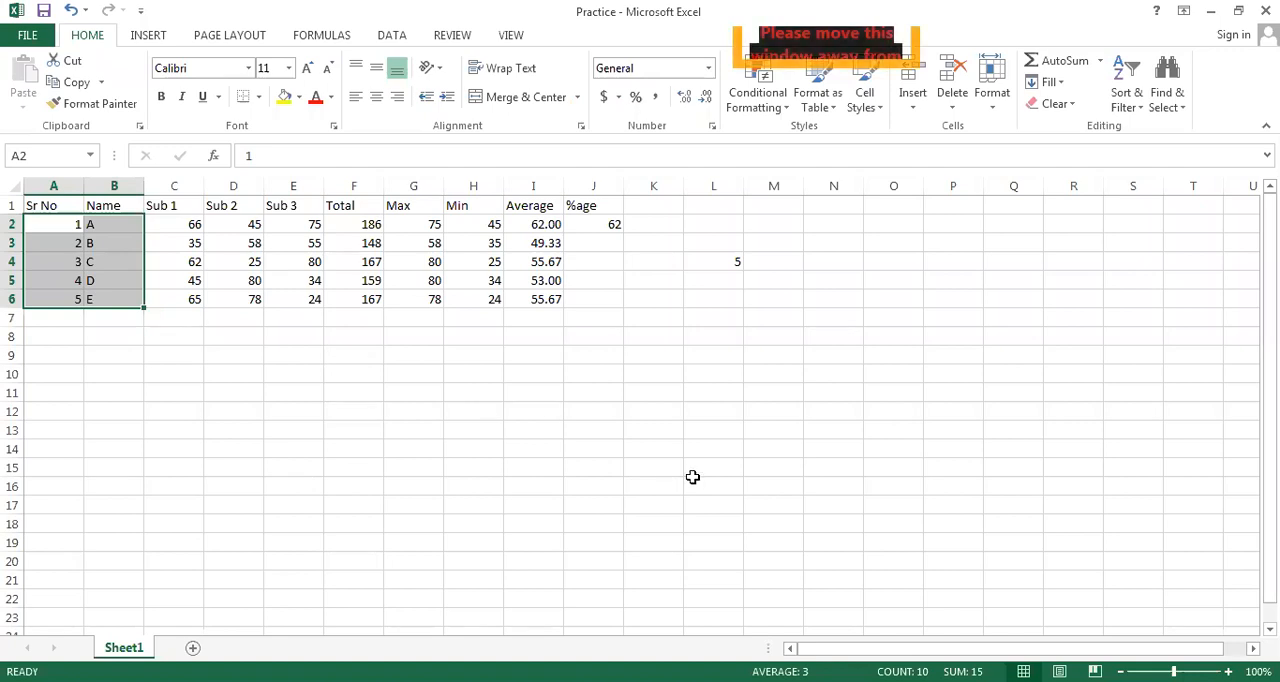
pyautogui.click(692, 480)
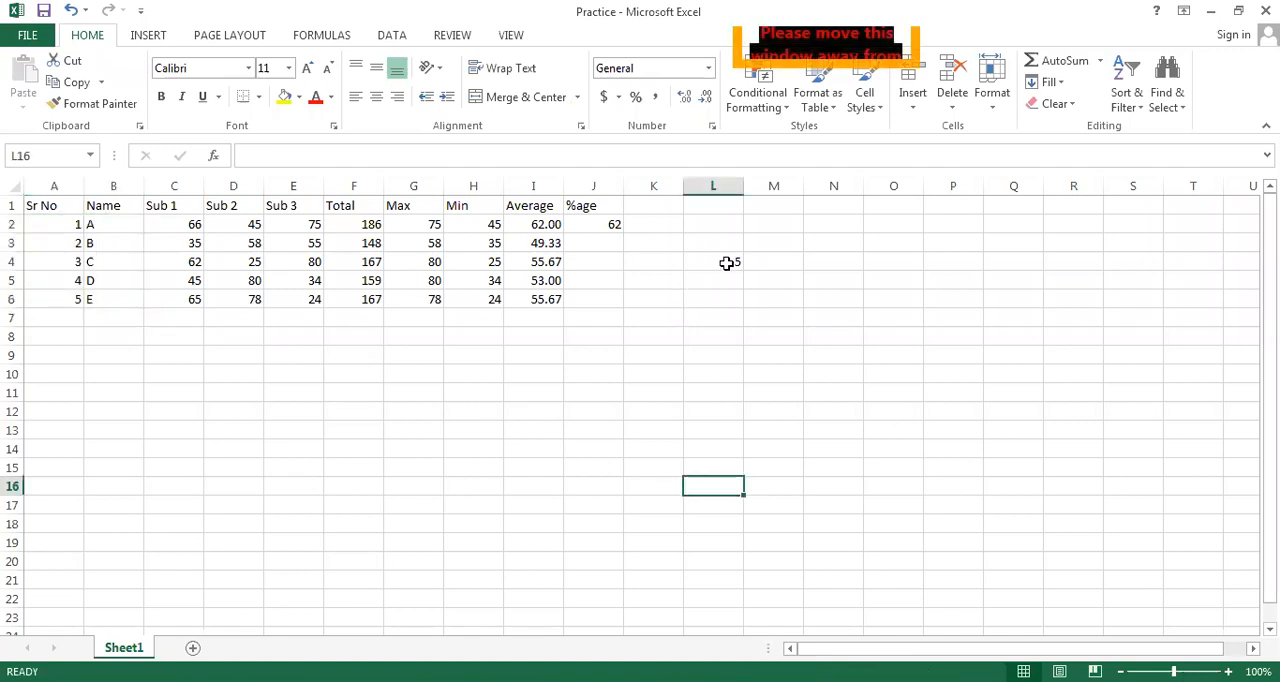
pyautogui.click(727, 263)
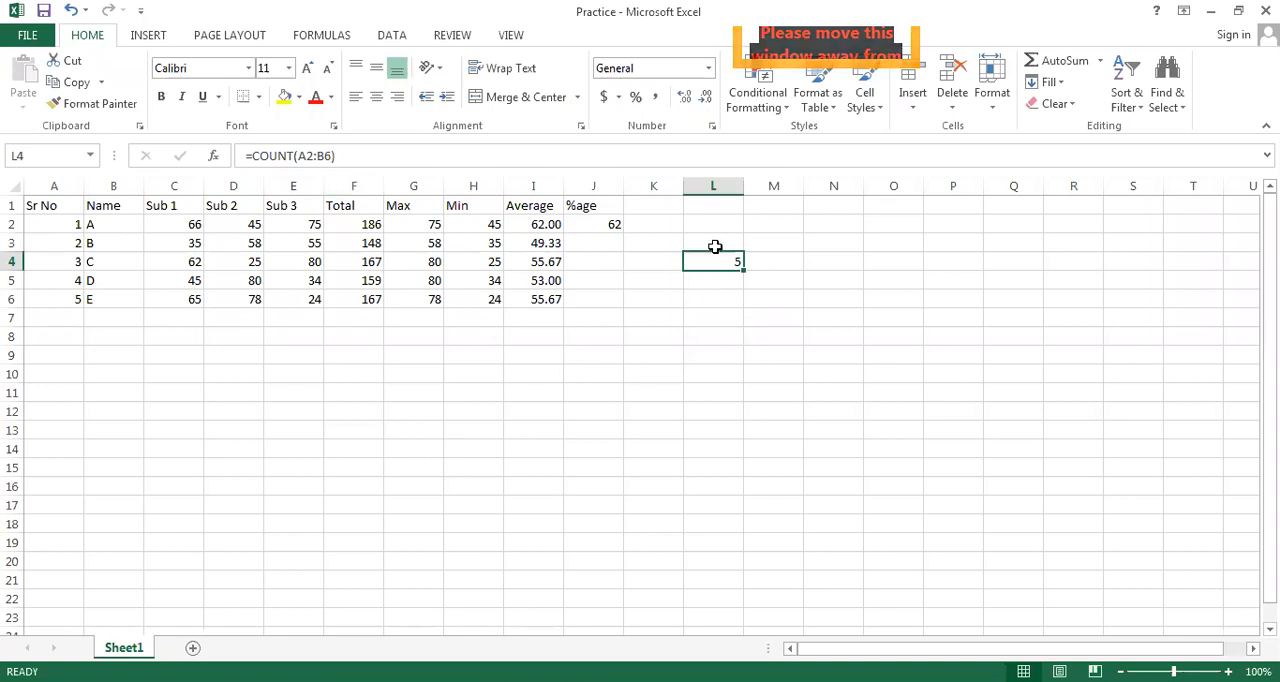
pyautogui.press('Delete')
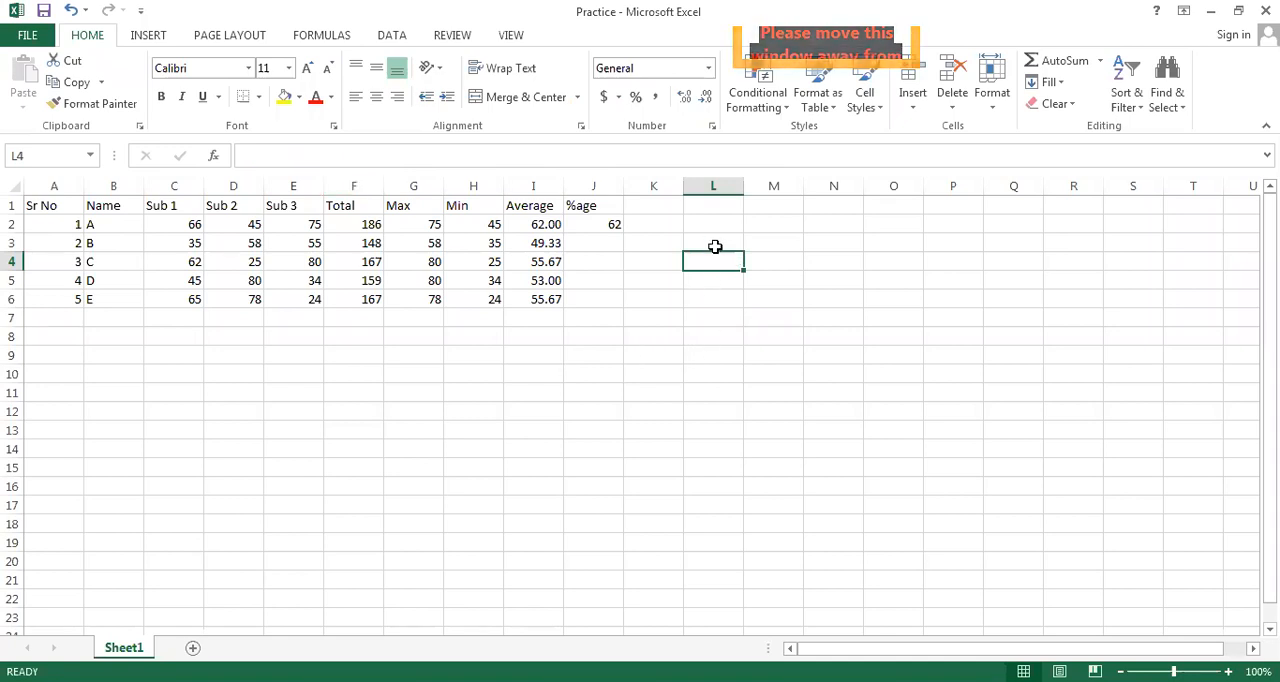
# Add the column heading Count in cell K1 beside the %age heading
pyautogui.click(659, 204)
pyautogui.write('Co')
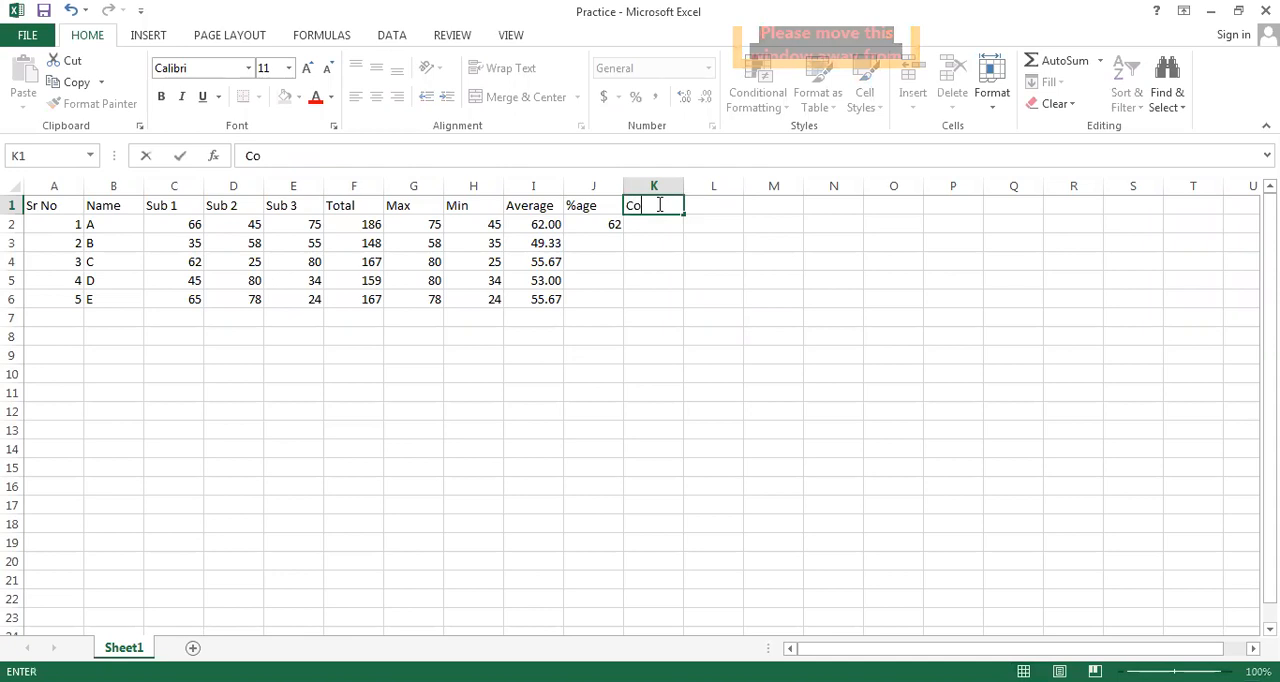
pyautogui.write('unt')
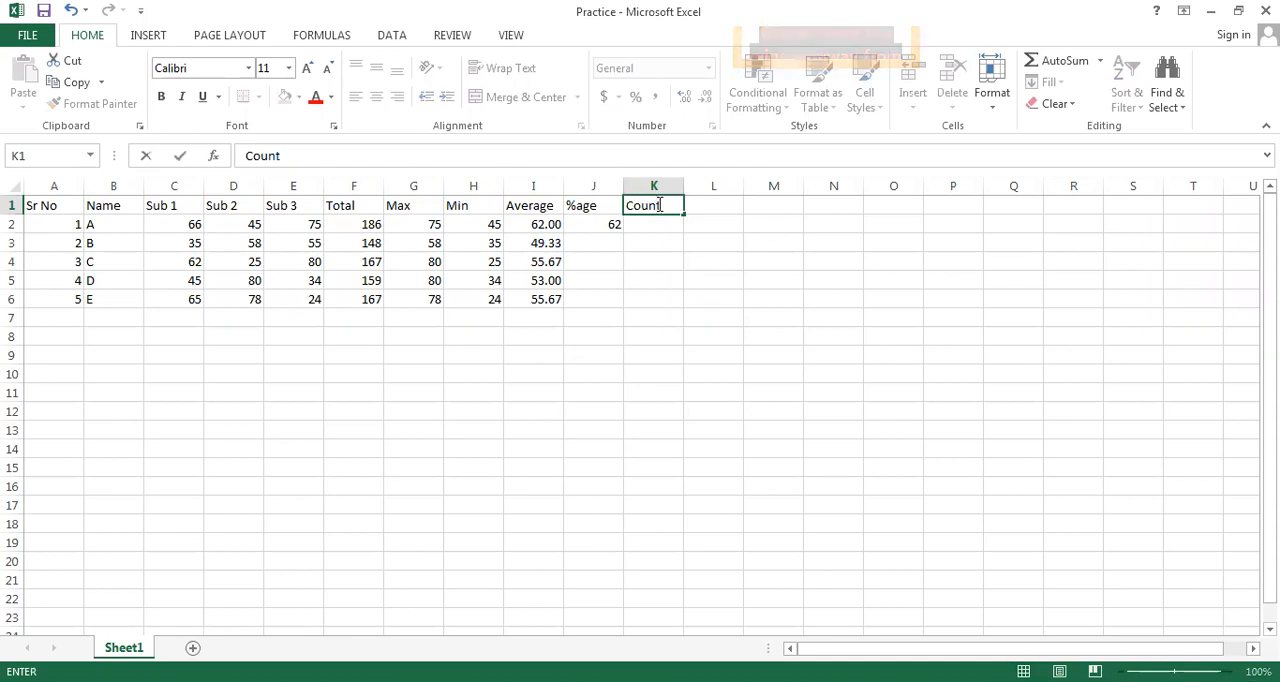
pyautogui.click(690, 238)
# Enter the formula =COUNT(C2:E2) in cell K2 to count the subject marks in row 2
pyautogui.click(657, 228)
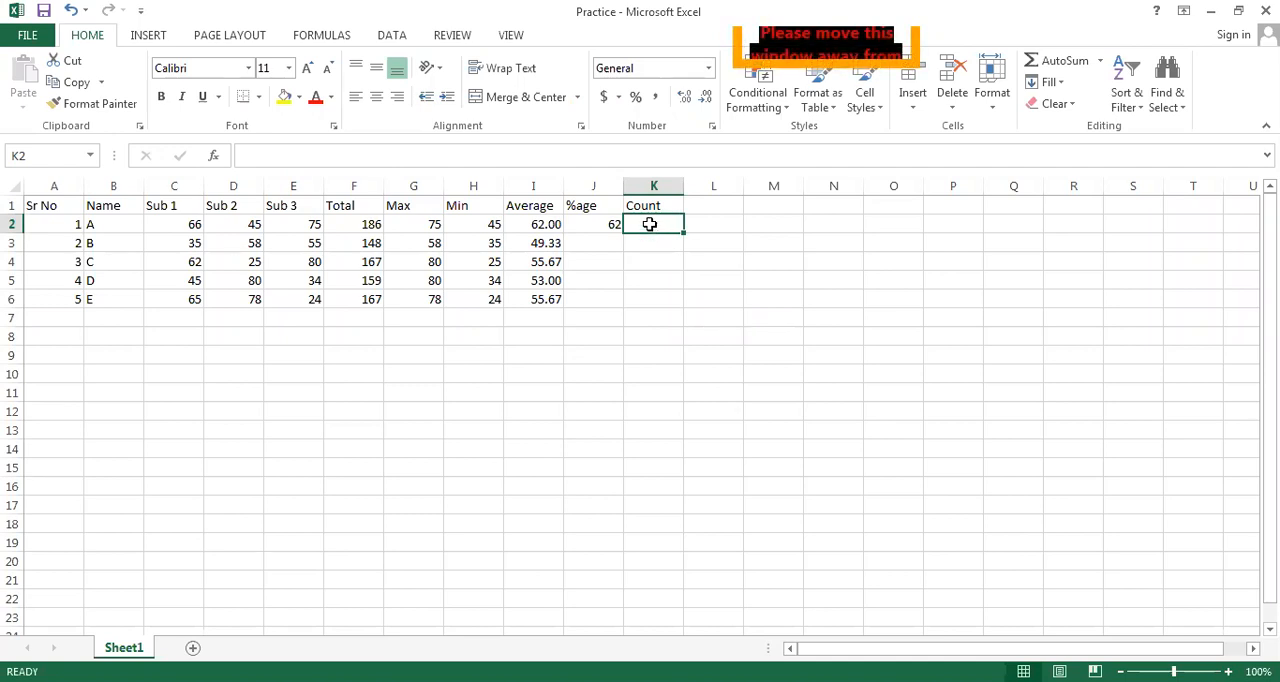
pyautogui.doubleClick(650, 225)
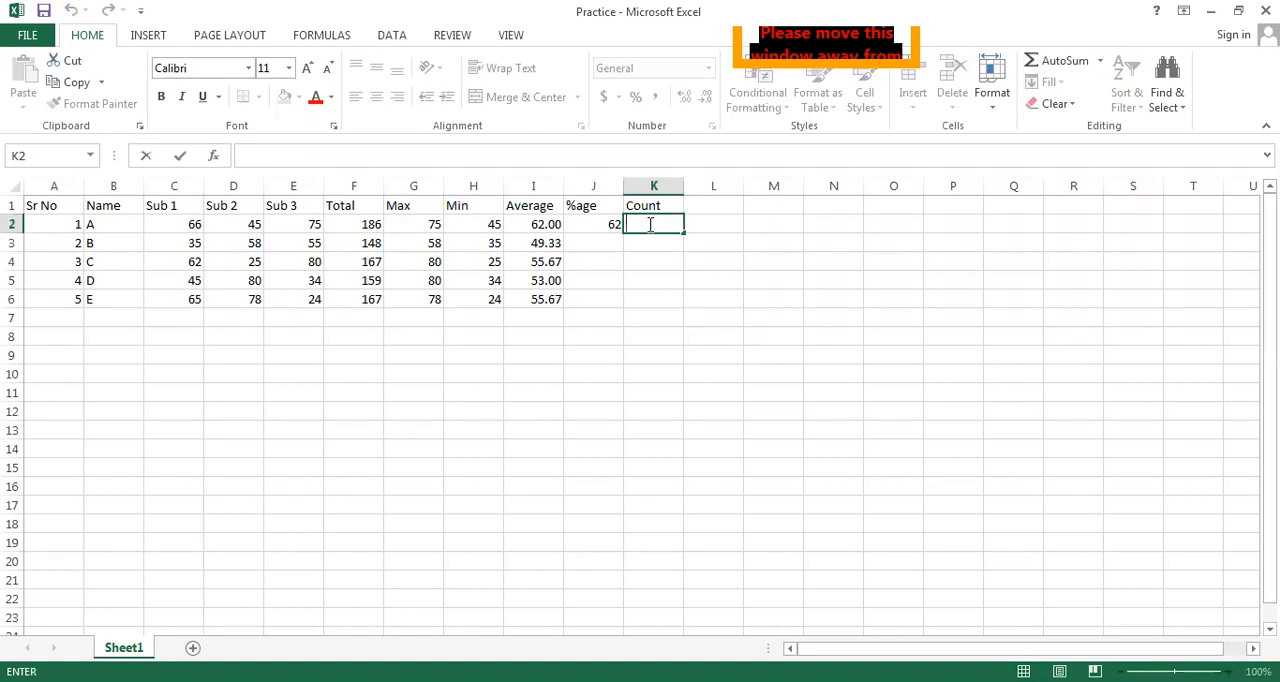
pyautogui.write('=')
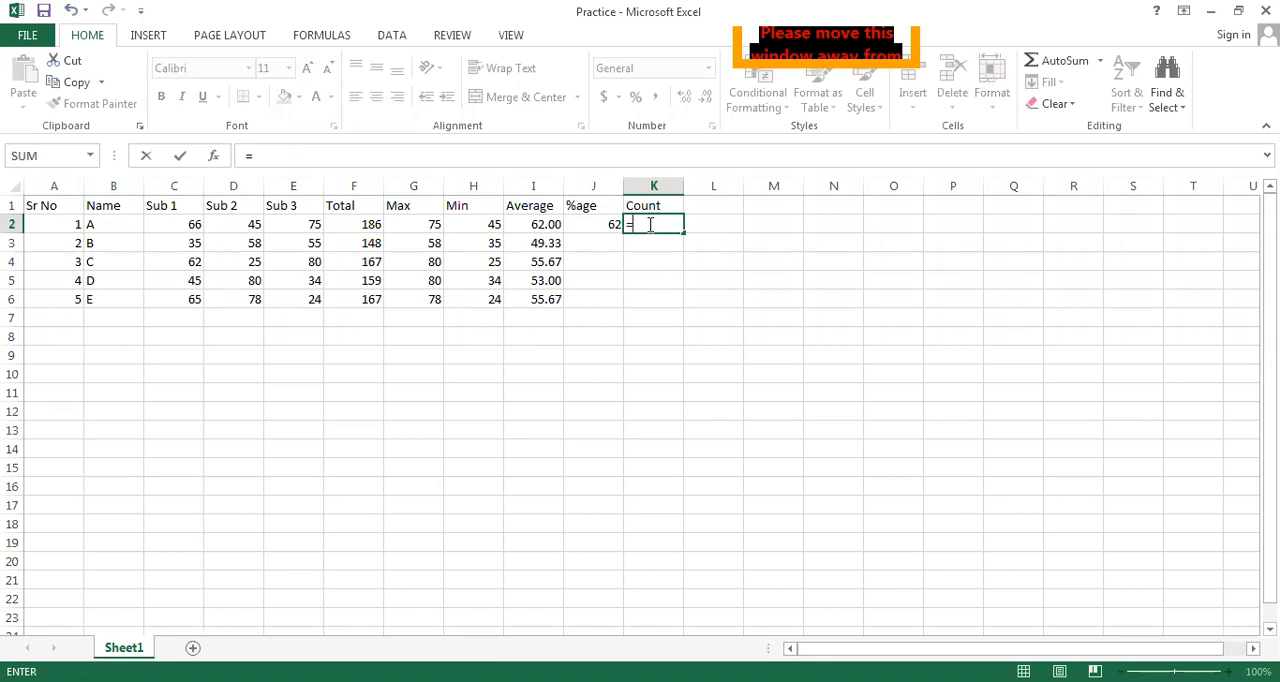
pyautogui.write('count')
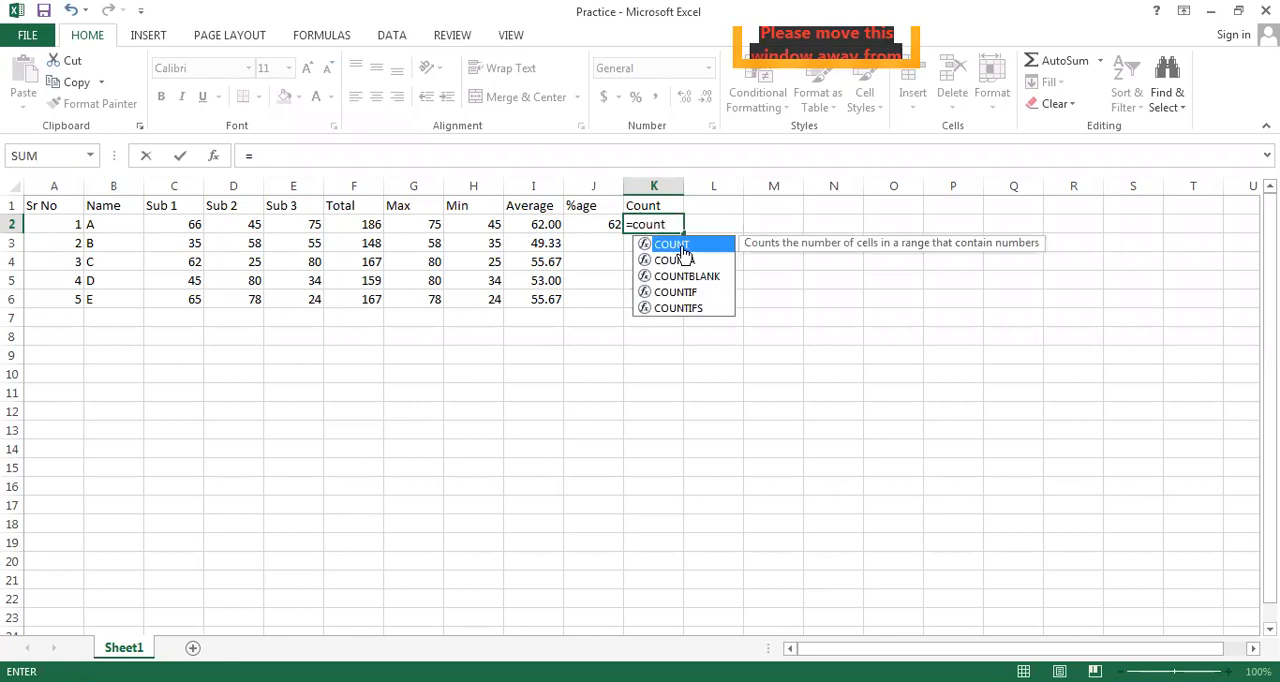
pyautogui.press('Tab')
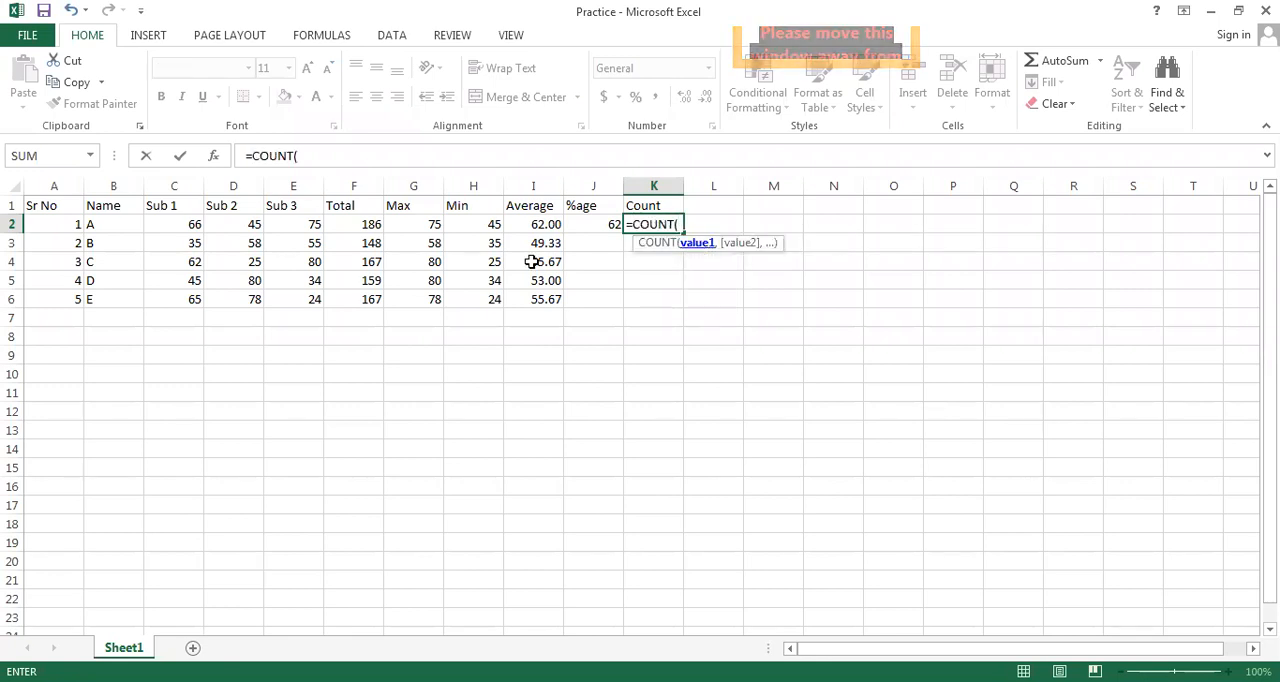
pyautogui.click(156, 218)
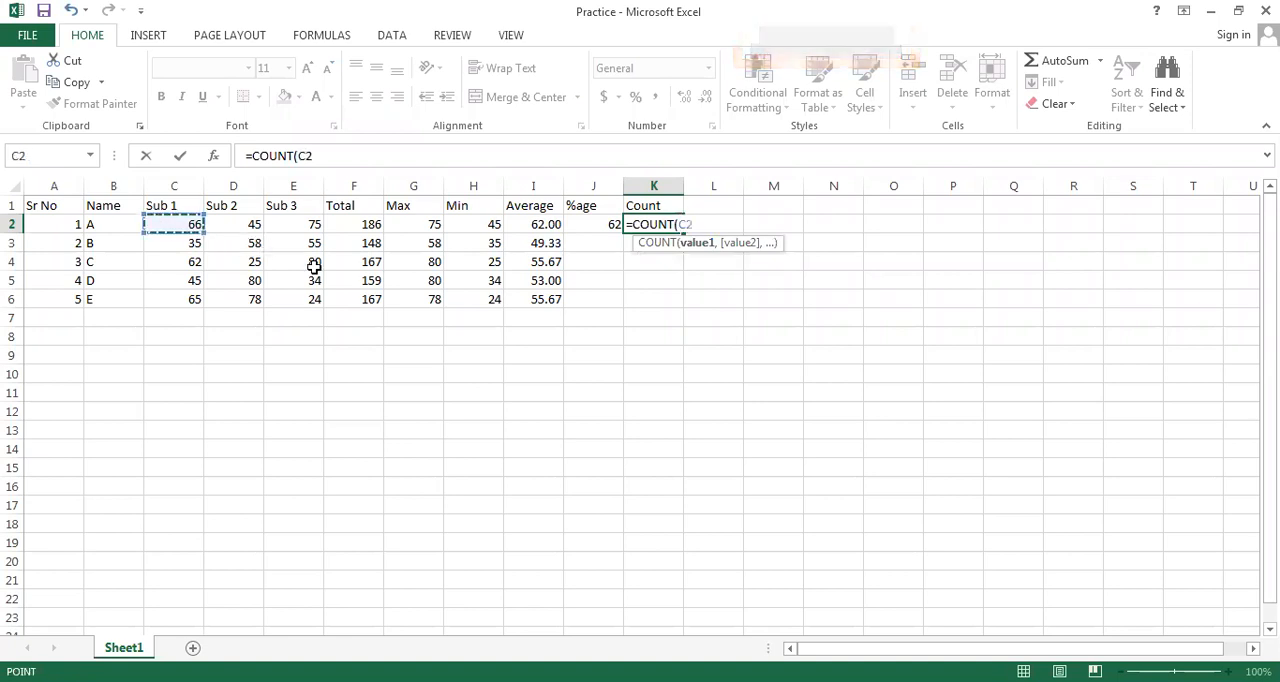
pyautogui.moveTo(314, 266); pyautogui.dragTo(313, 268)
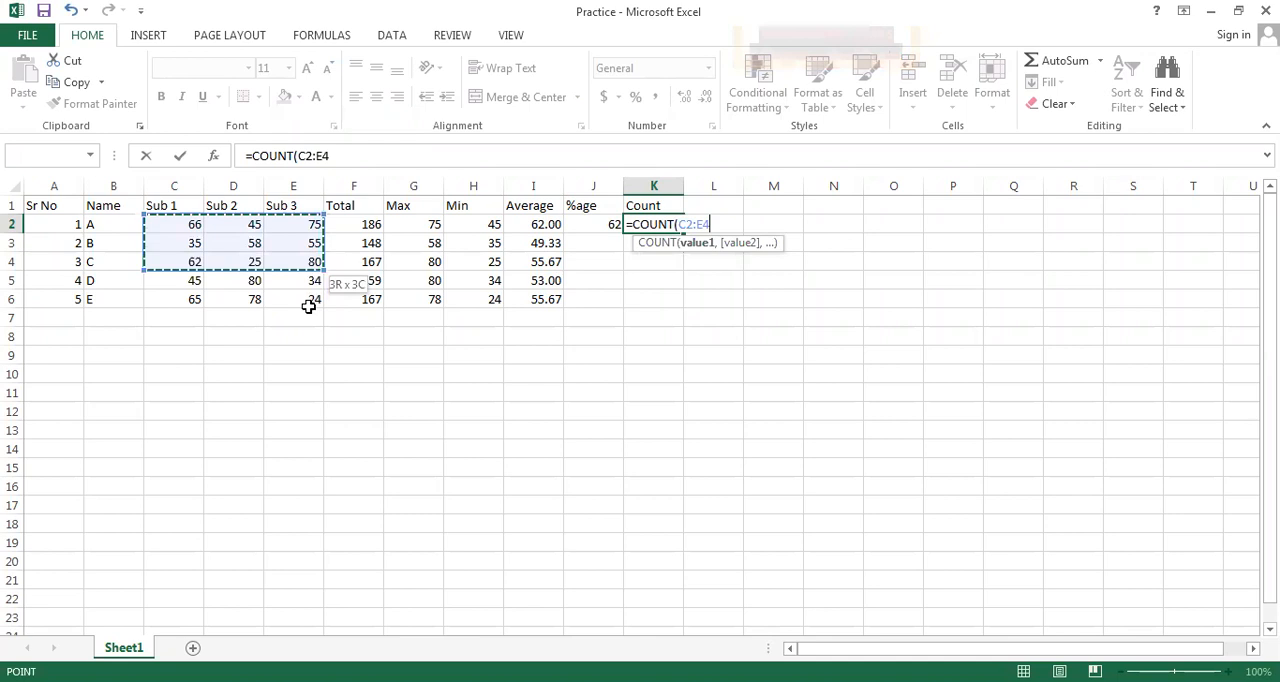
pyautogui.moveTo(309, 309); pyautogui.dragTo(306, 298)
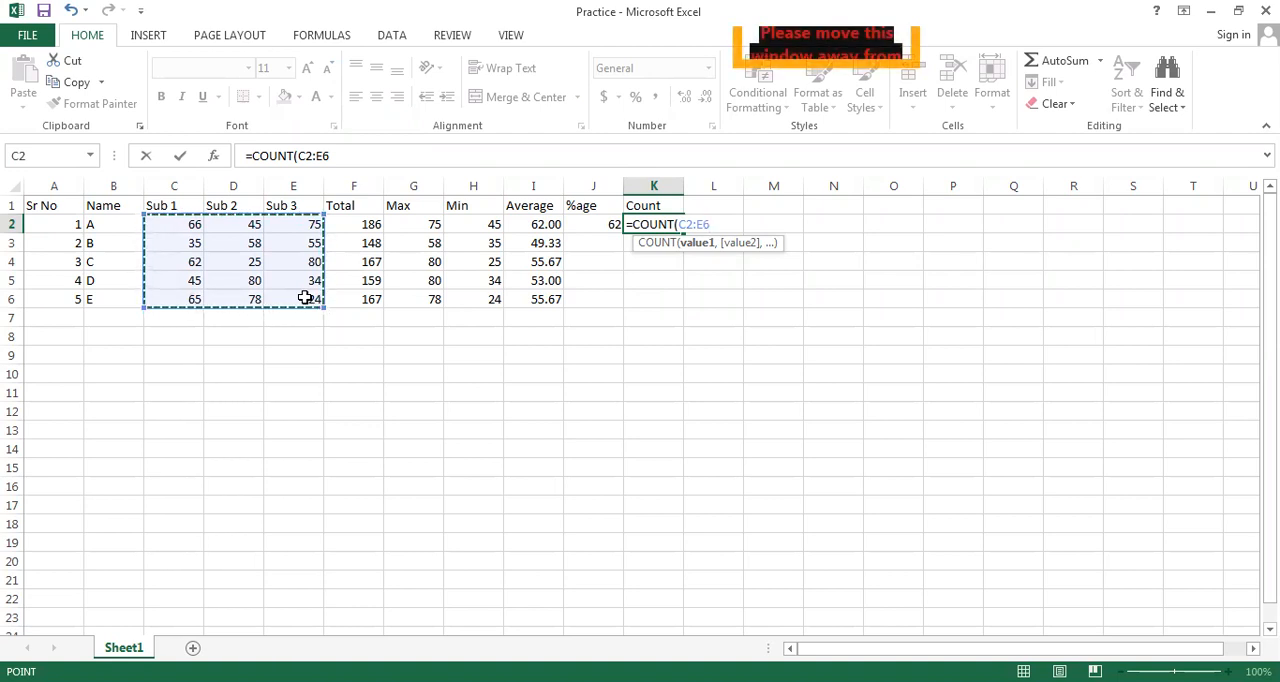
pyautogui.click(357, 437)
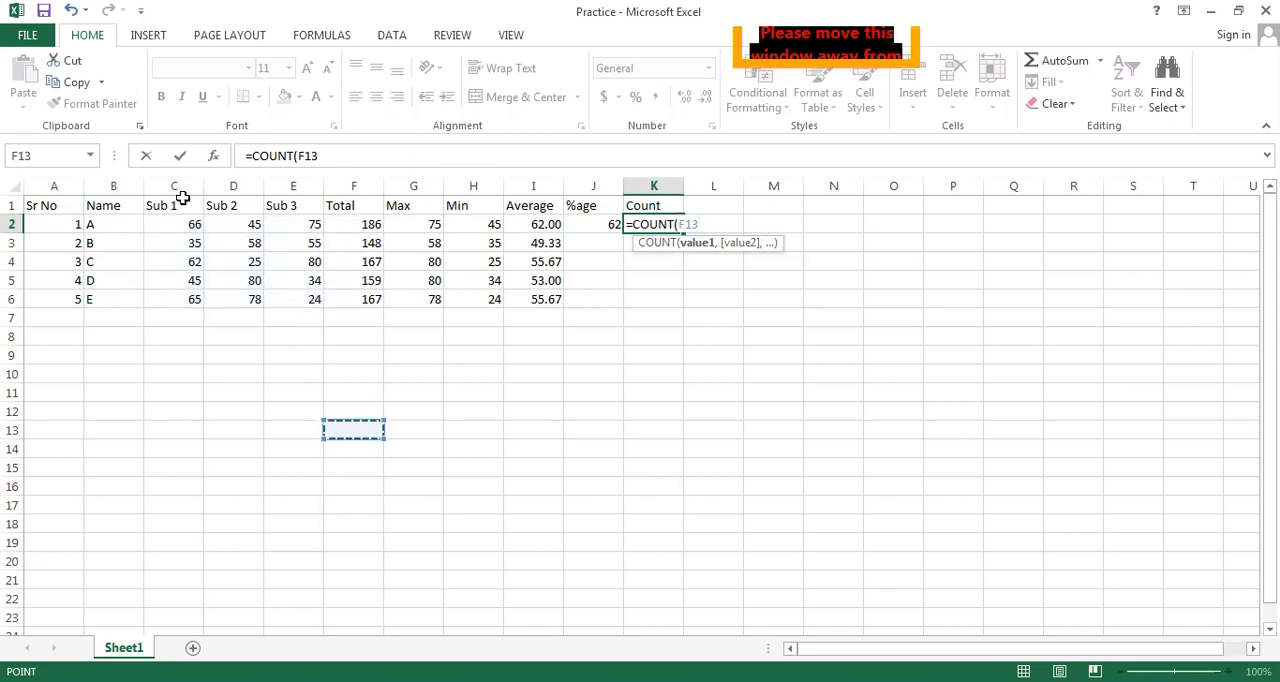
pyautogui.moveTo(307, 223); pyautogui.dragTo(309, 226)
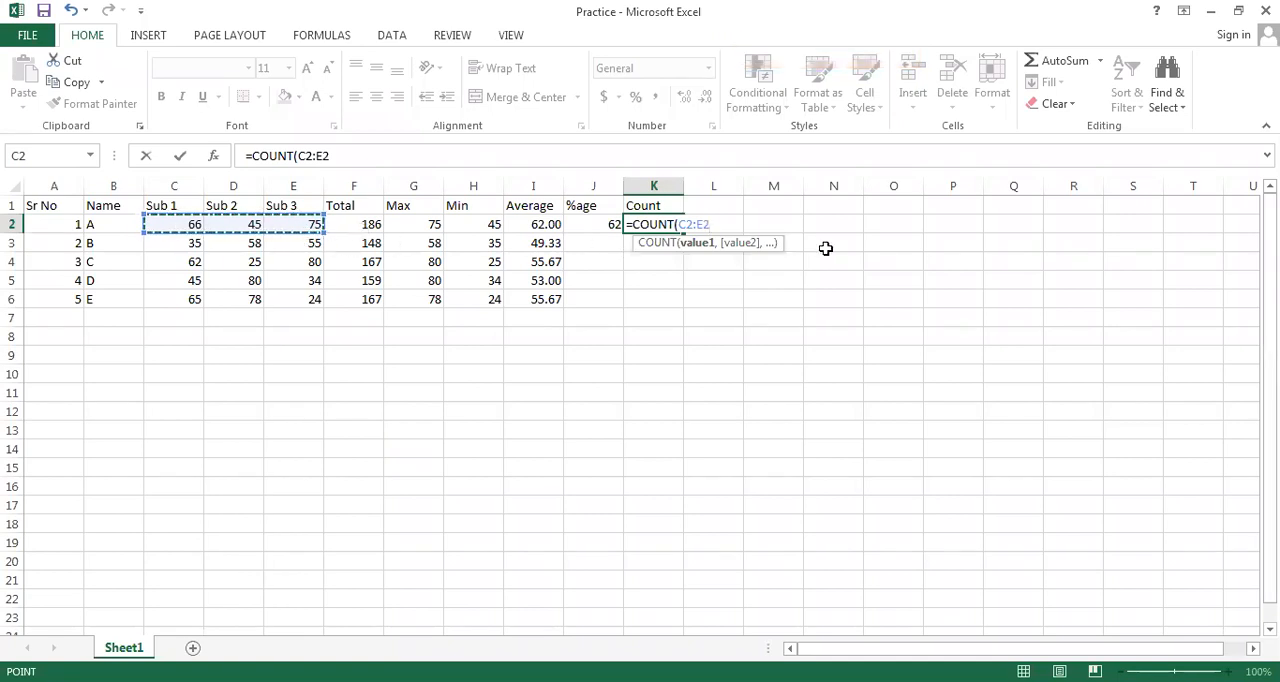
pyautogui.write(')')
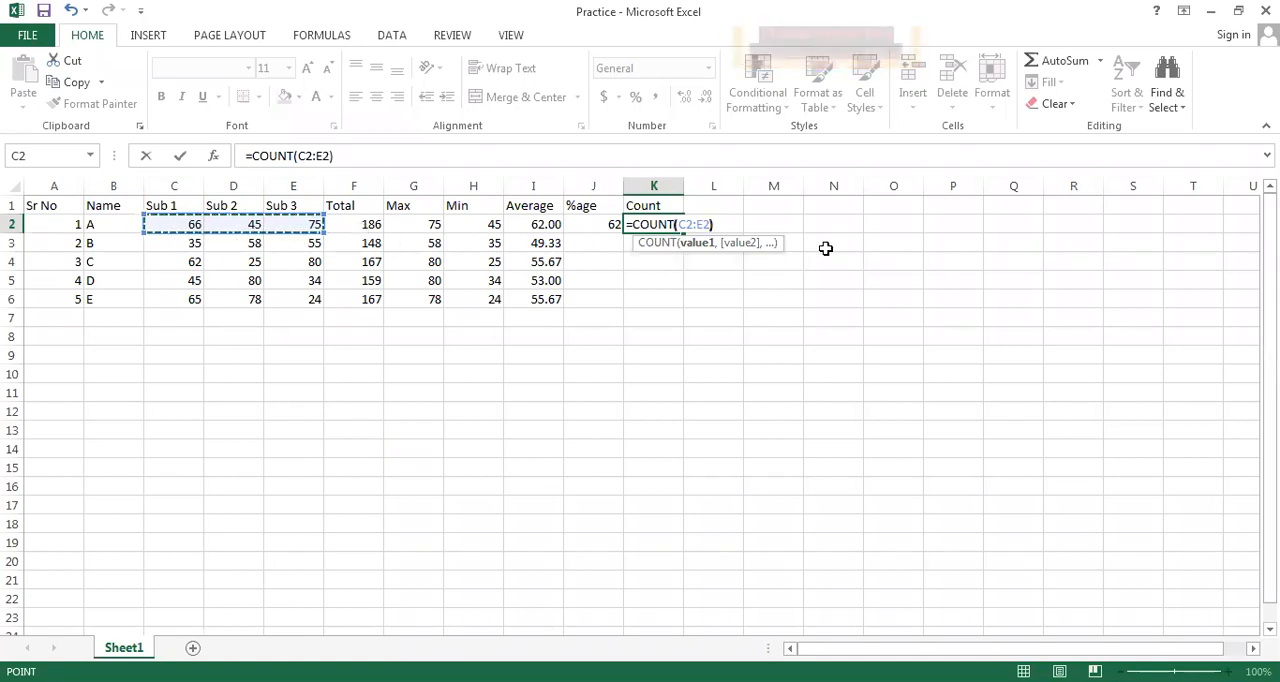
pyautogui.press('Return')
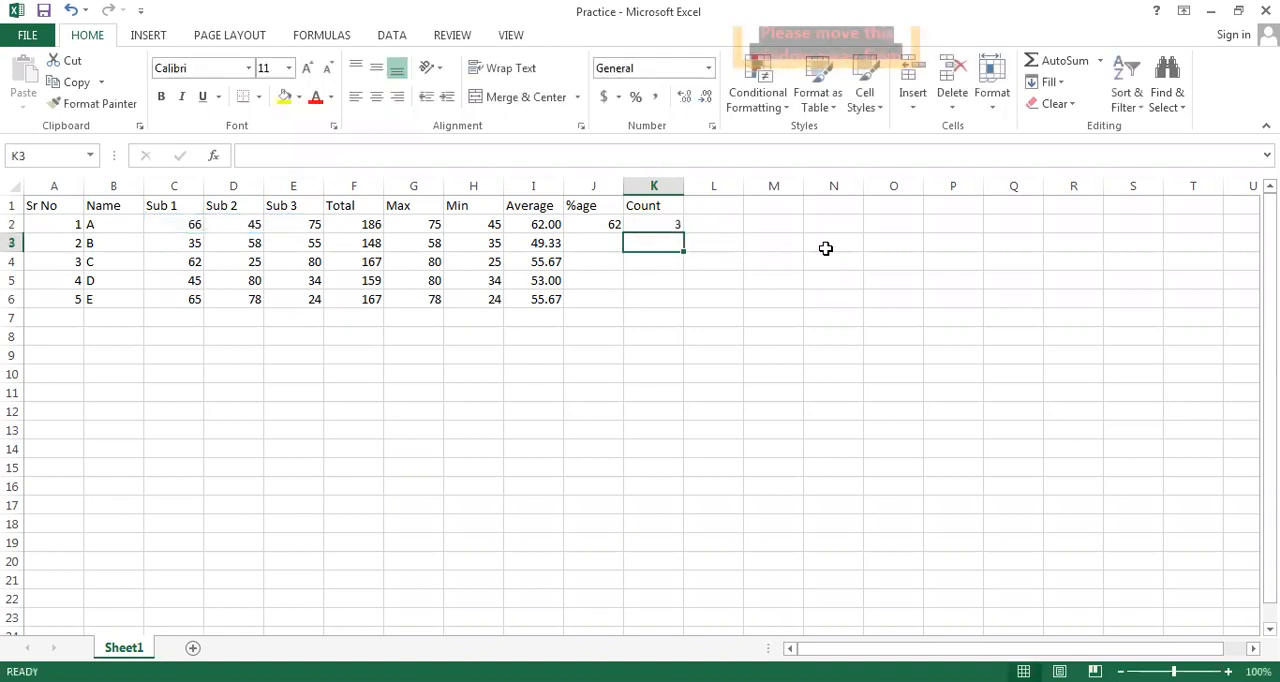
# Check the COUNT result in K2 against the subject marks in C2:E2
pyautogui.click(661, 226)
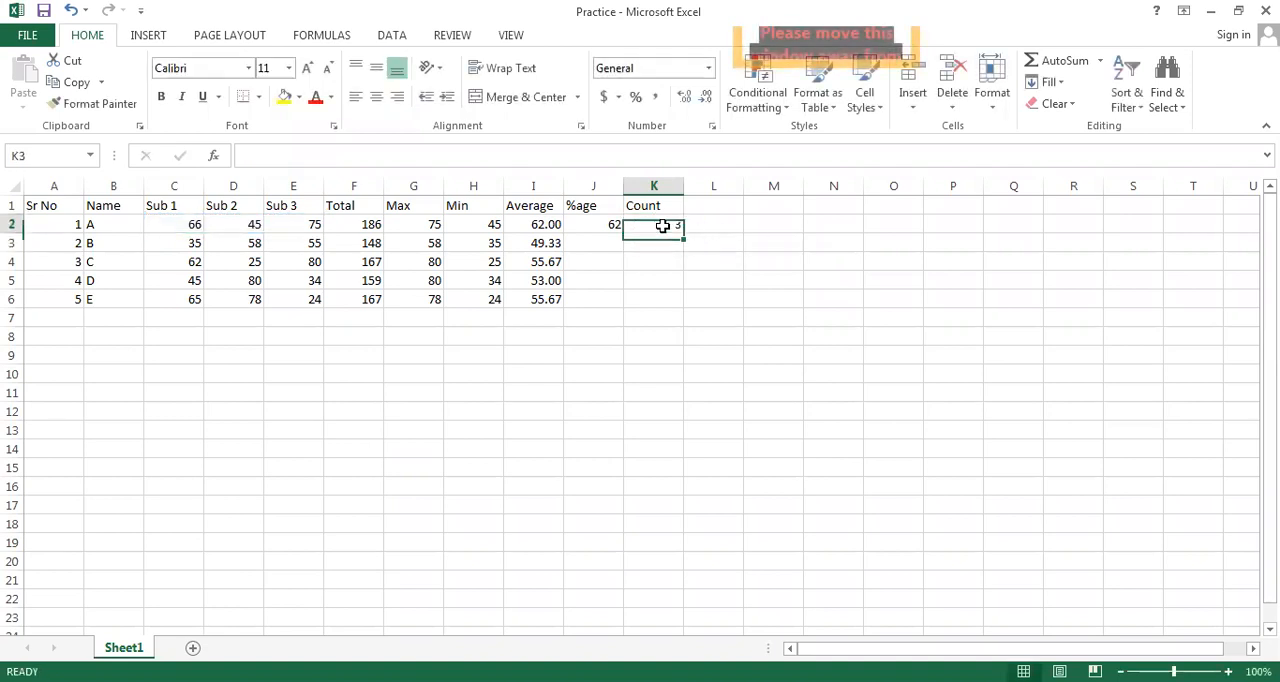
pyautogui.moveTo(193, 224); pyautogui.dragTo(287, 220)
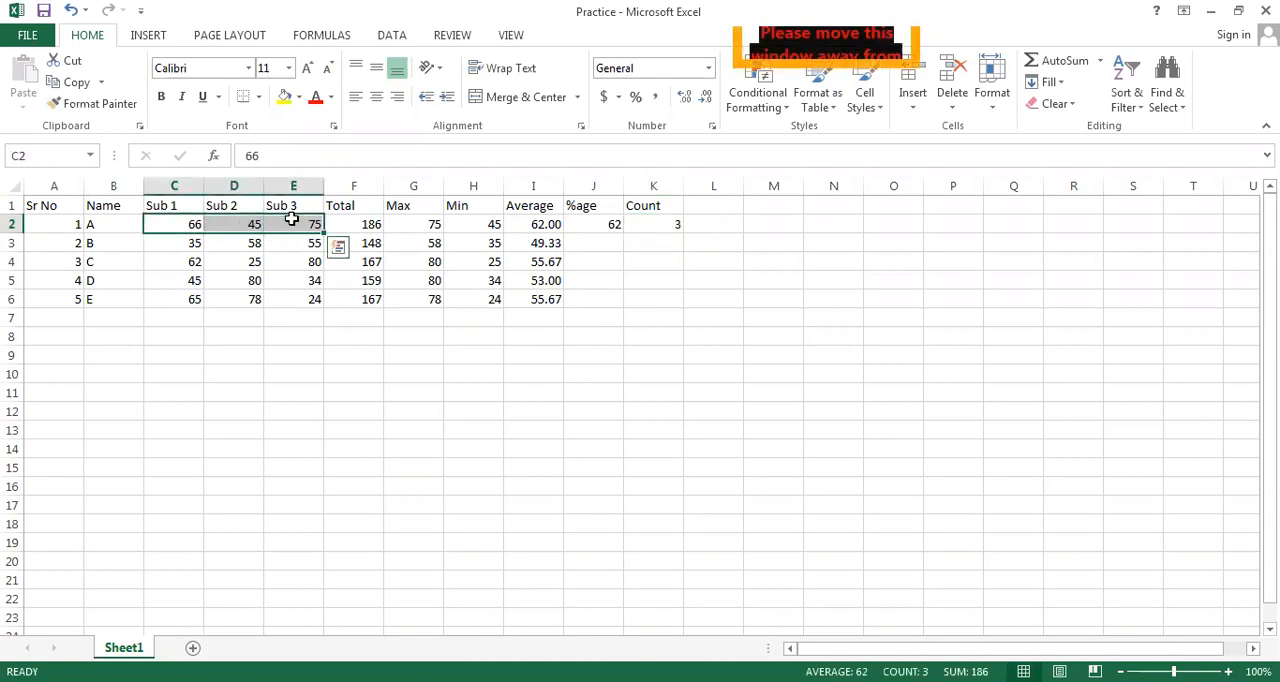
pyautogui.click(291, 224)
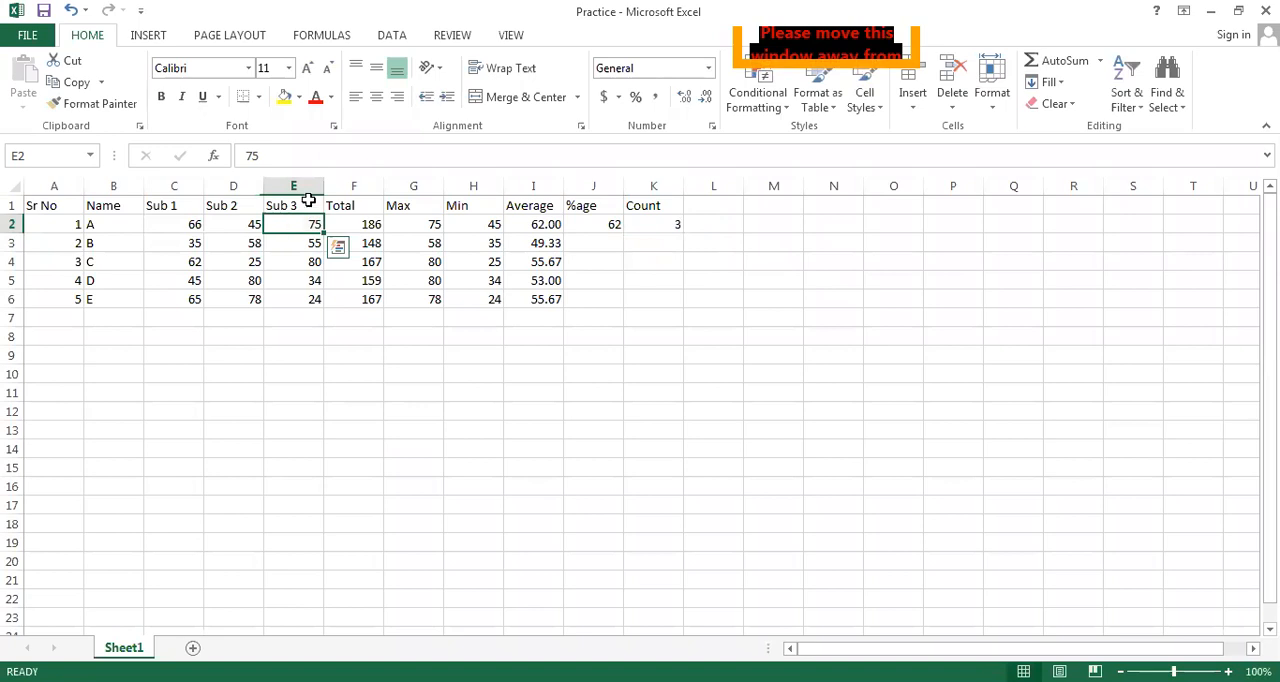
# Insert a new column before Sub 3 and give it the heading Sub 4
pyautogui.click(303, 180)
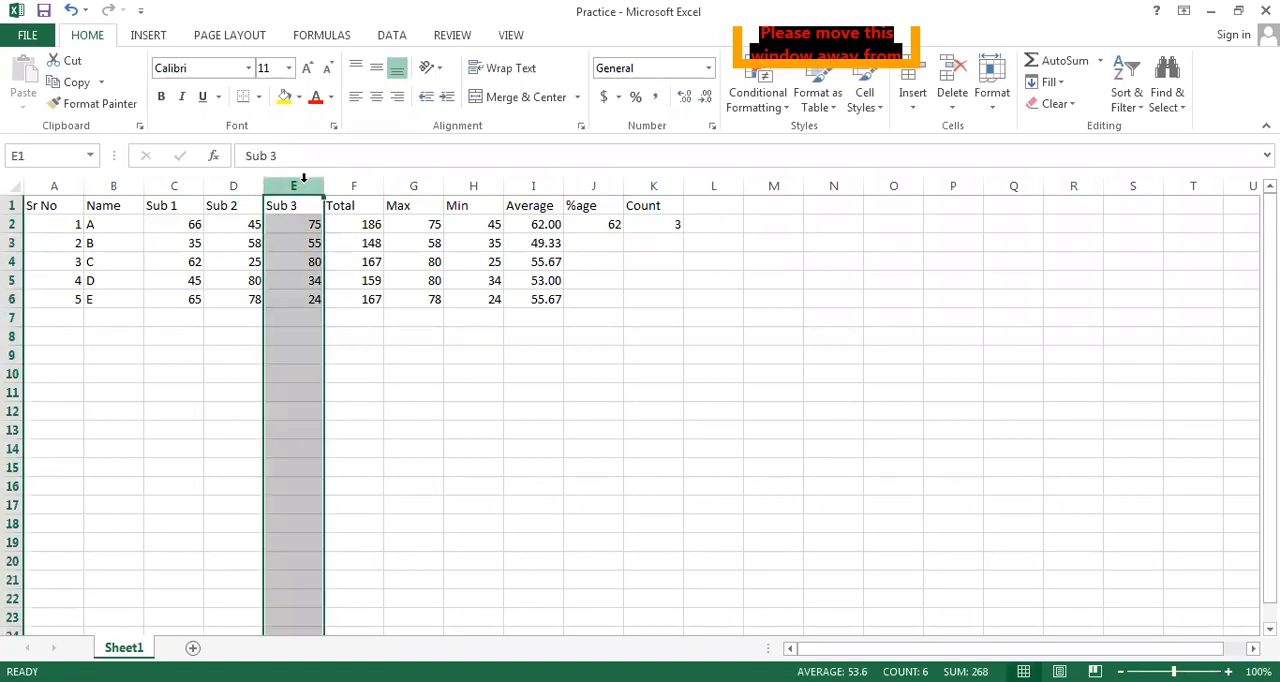
pyautogui.rightClick(307, 200)
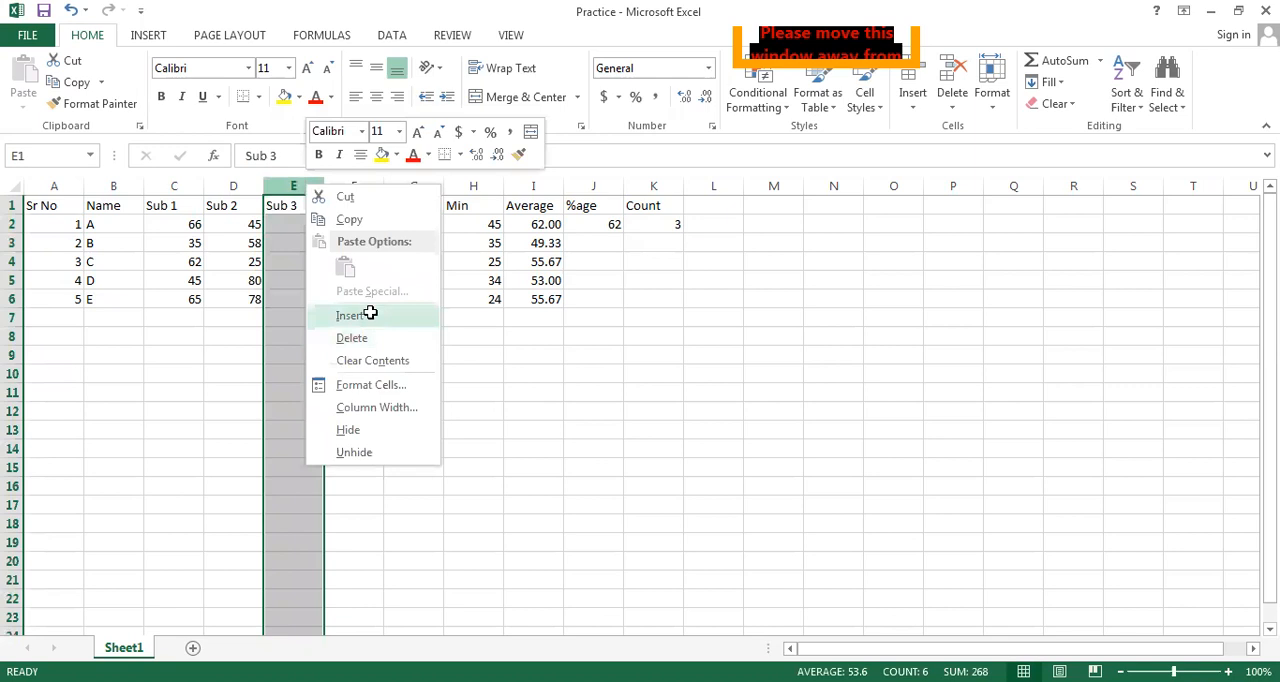
pyautogui.click(365, 314)
pyautogui.click(307, 206)
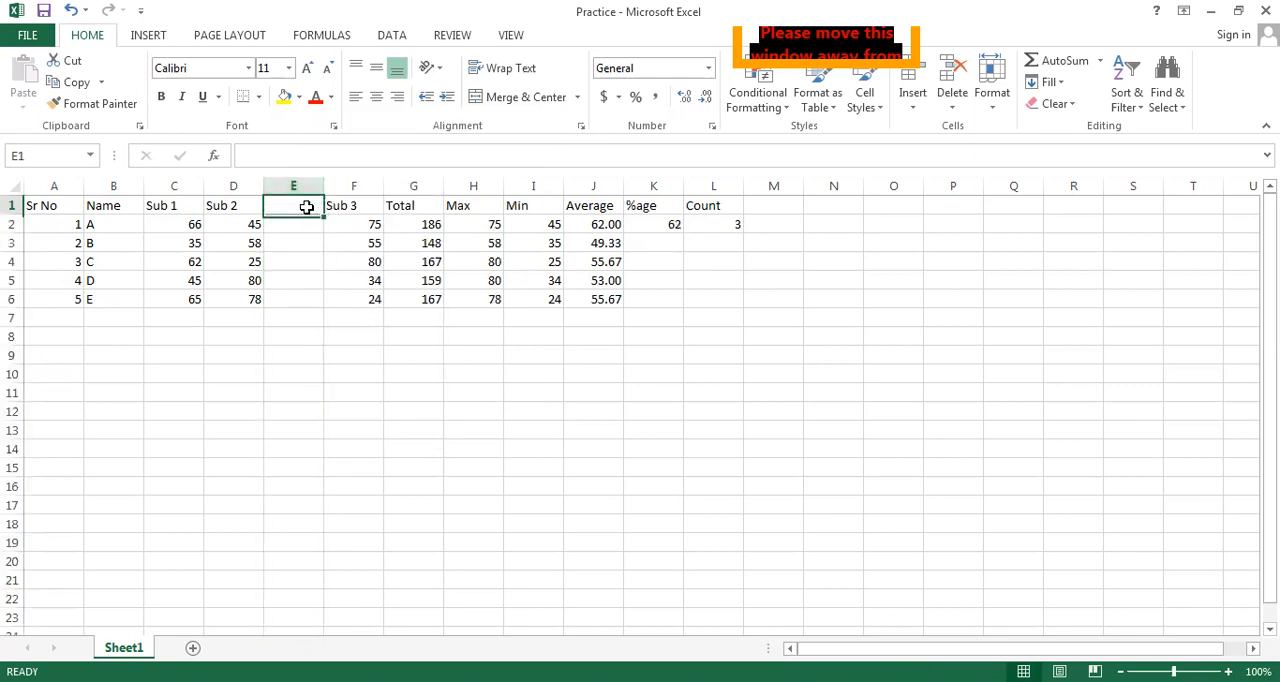
pyautogui.write('Subject')
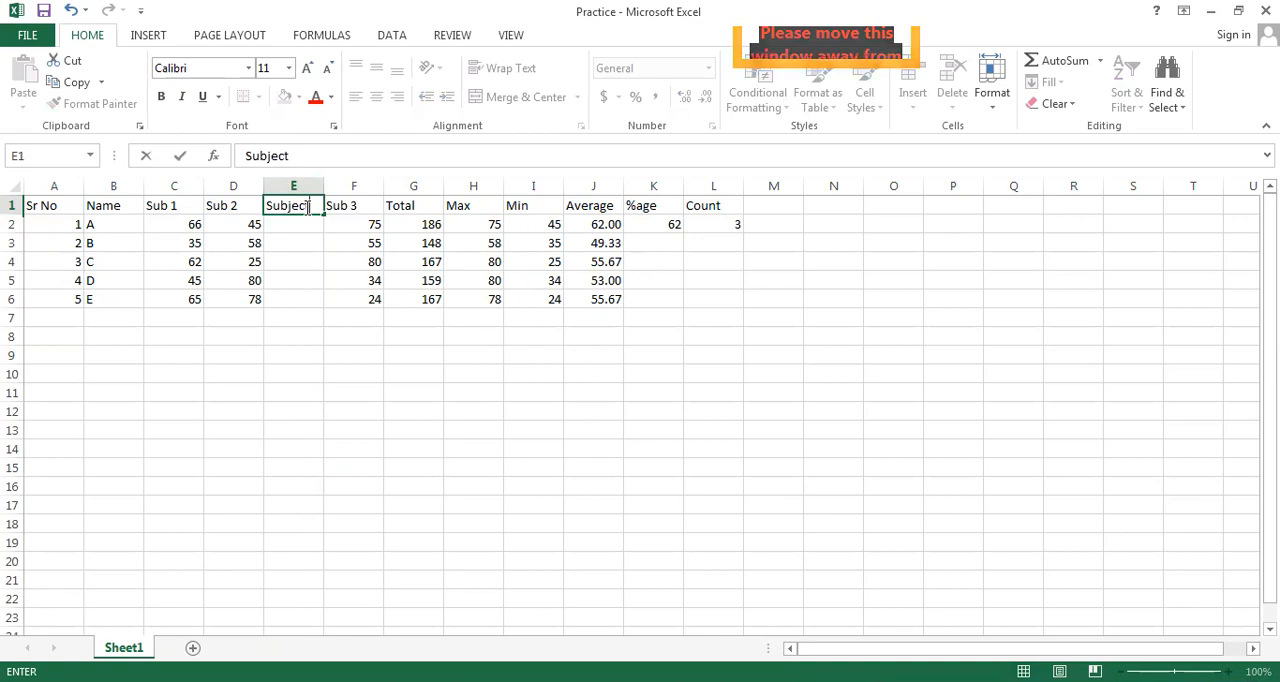
pyautogui.press('BackSpace')
pyautogui.write('4')
# Enter 65 as the Sub 4 mark in cell E2
pyautogui.click(297, 228)
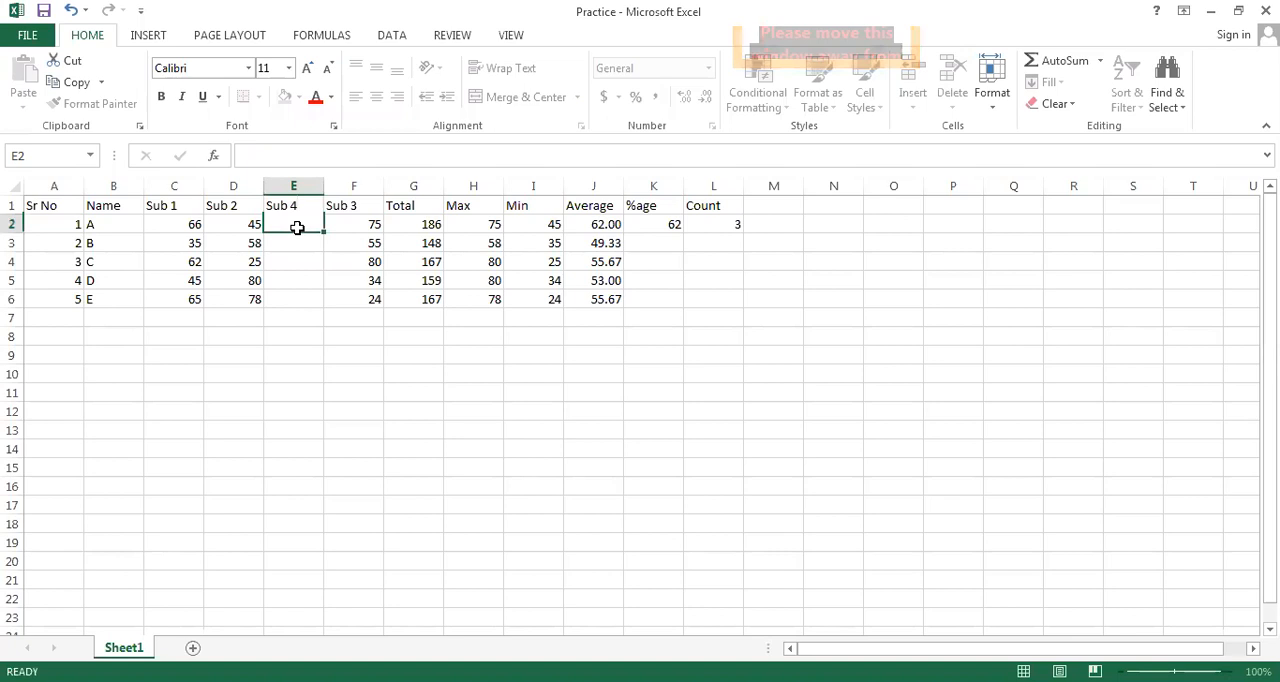
pyautogui.write('65')
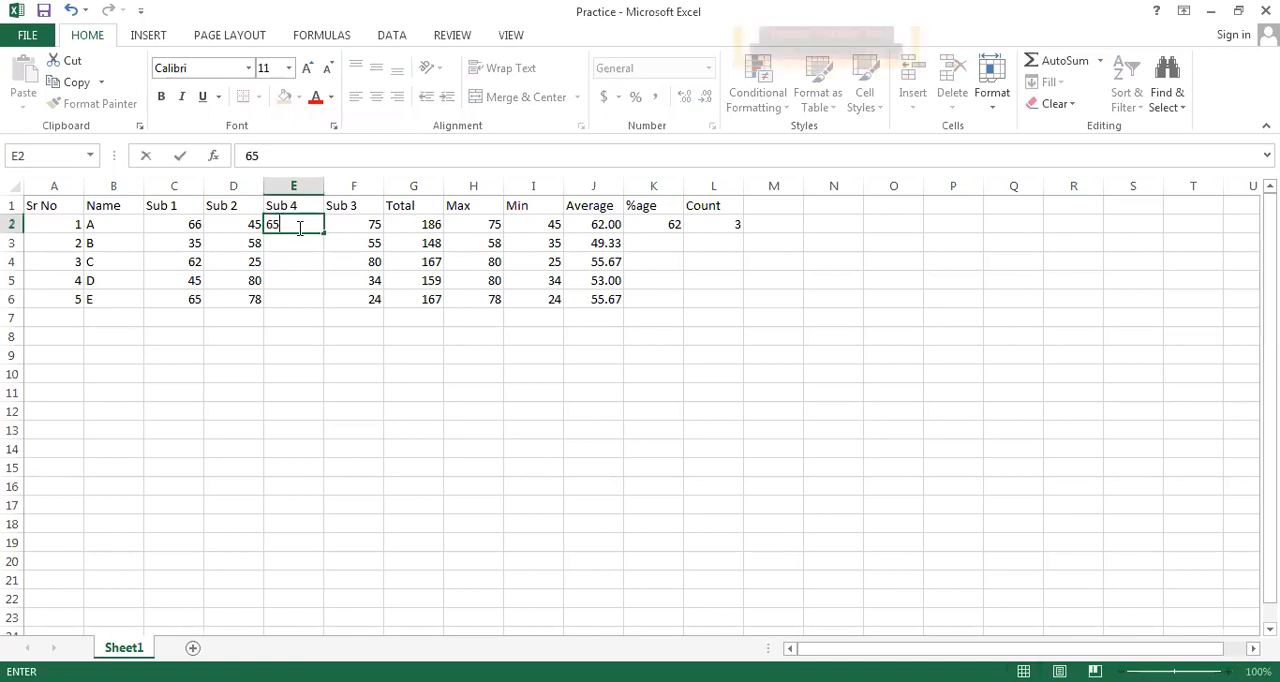
pyautogui.press('Return')
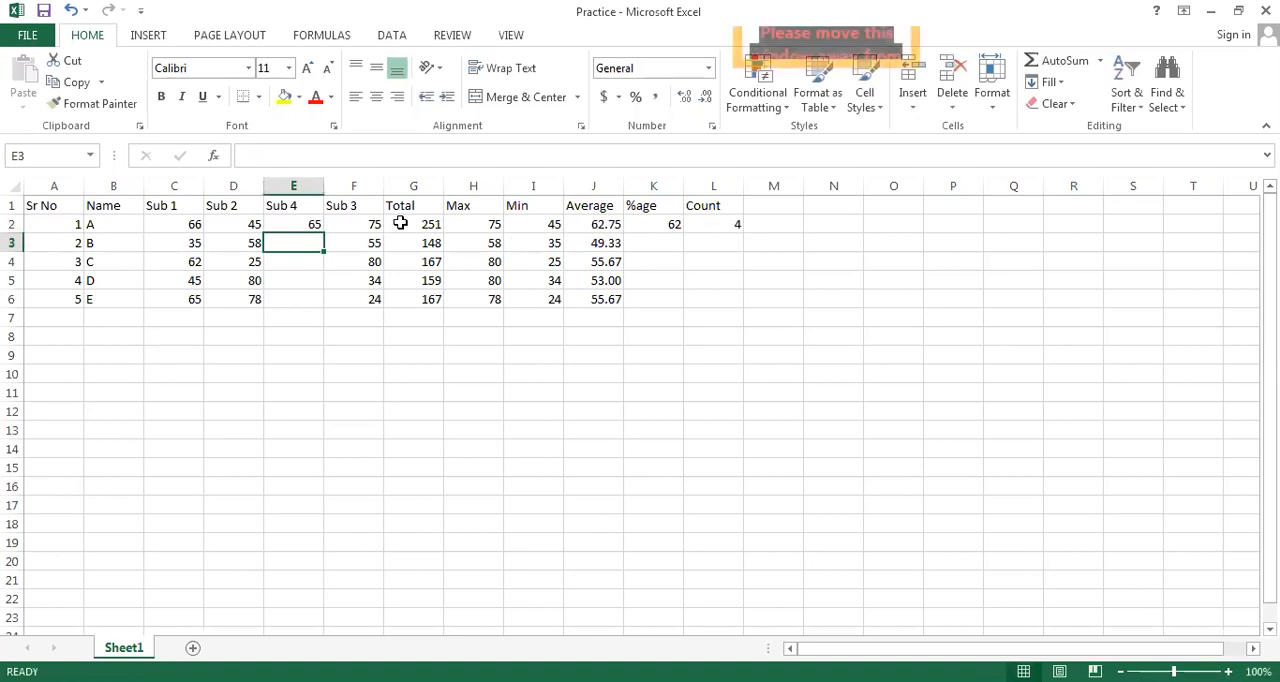
# Insert another column before Sub 4 and give it the heading Sub 5
pyautogui.click(301, 178)
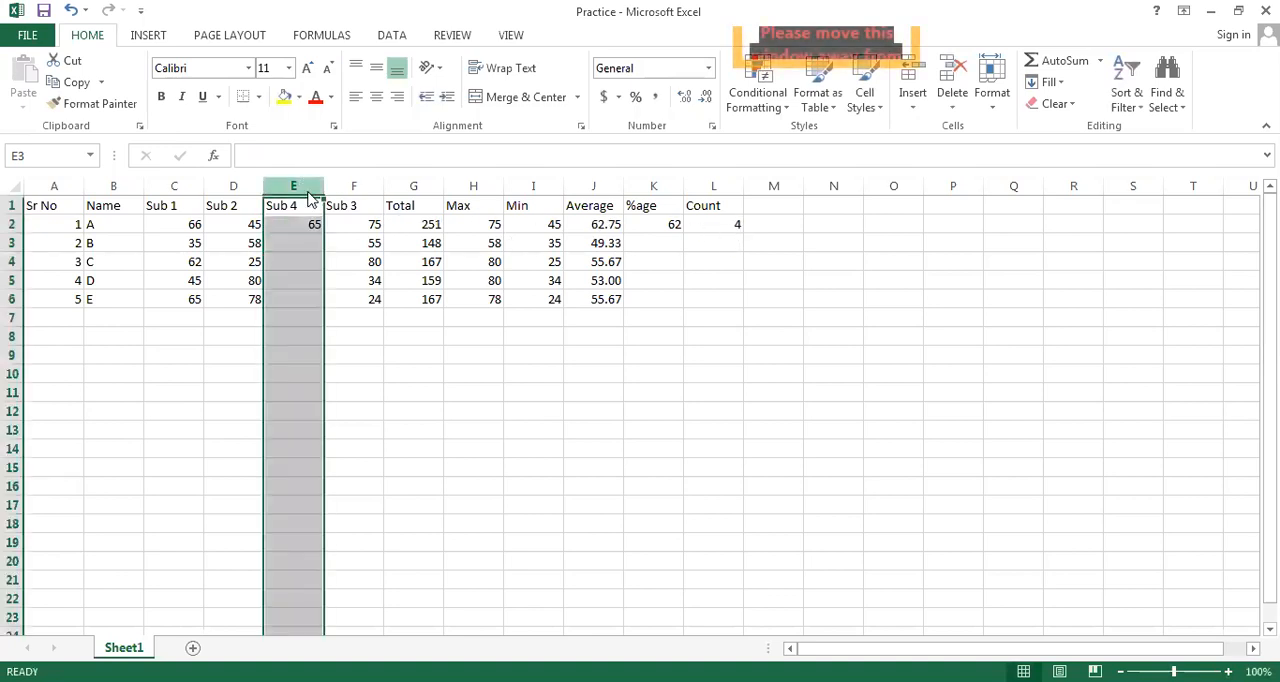
pyautogui.rightClick(307, 192)
pyautogui.click(360, 319)
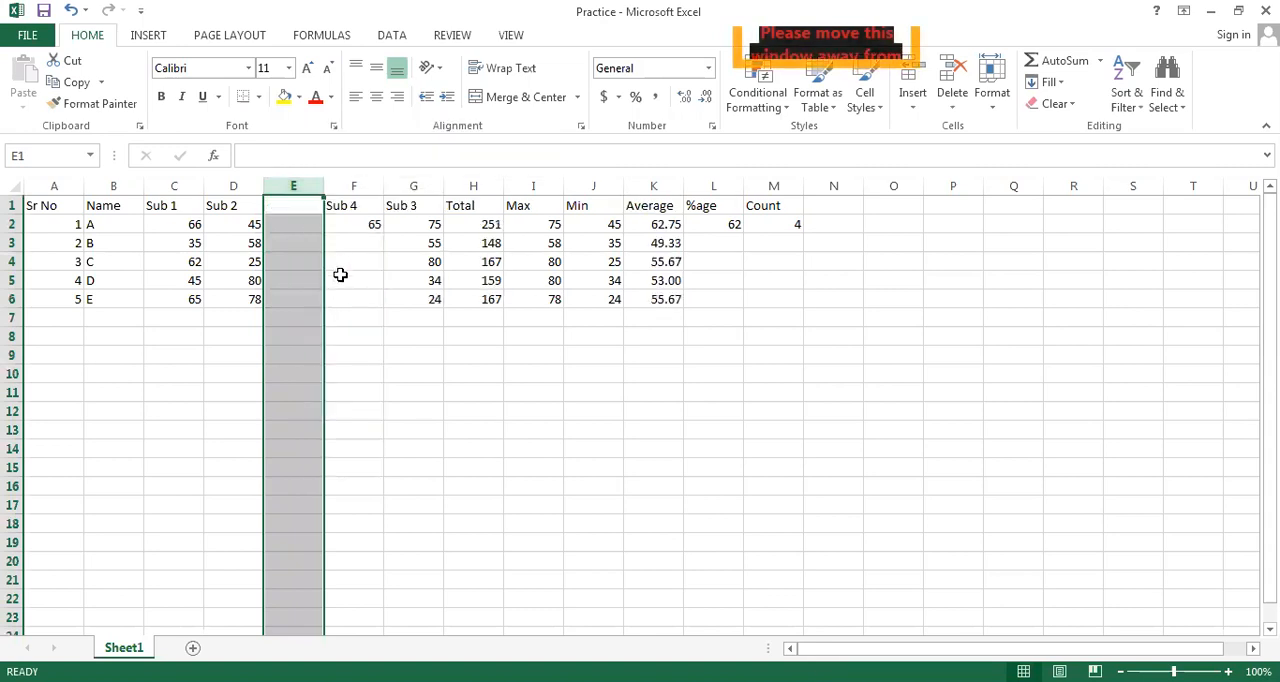
pyautogui.click(305, 209)
pyautogui.write('Sub')
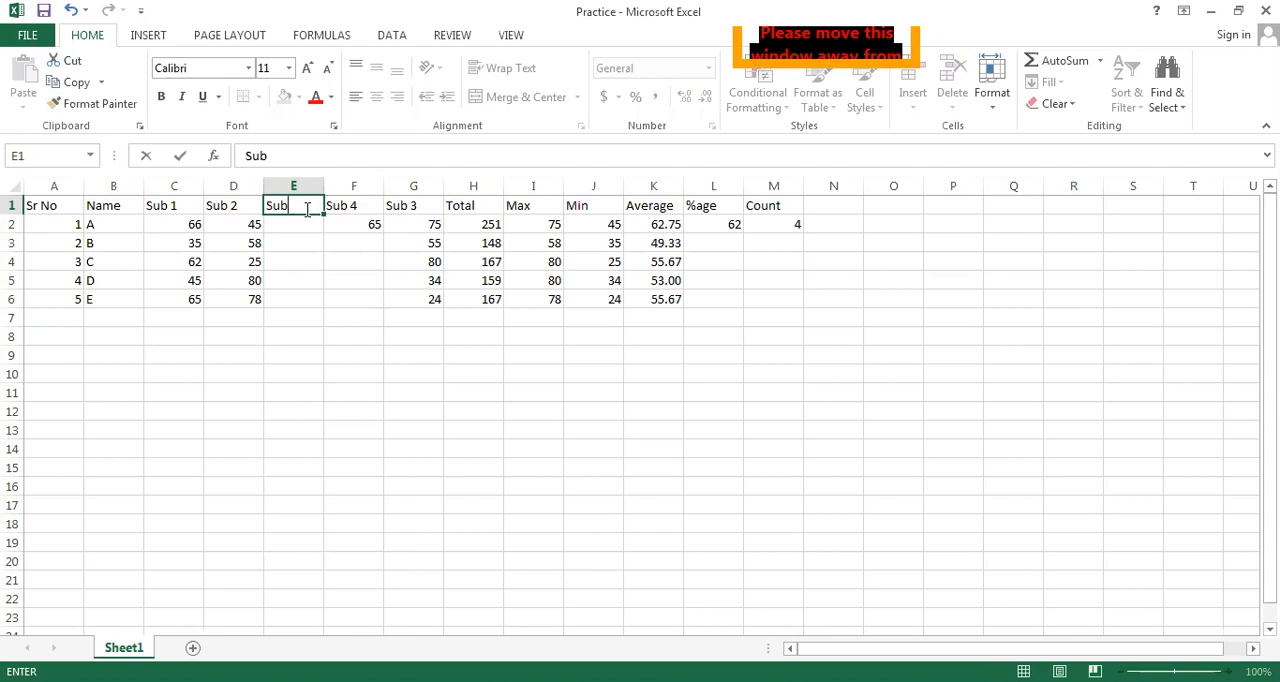
pyautogui.write(' 5')
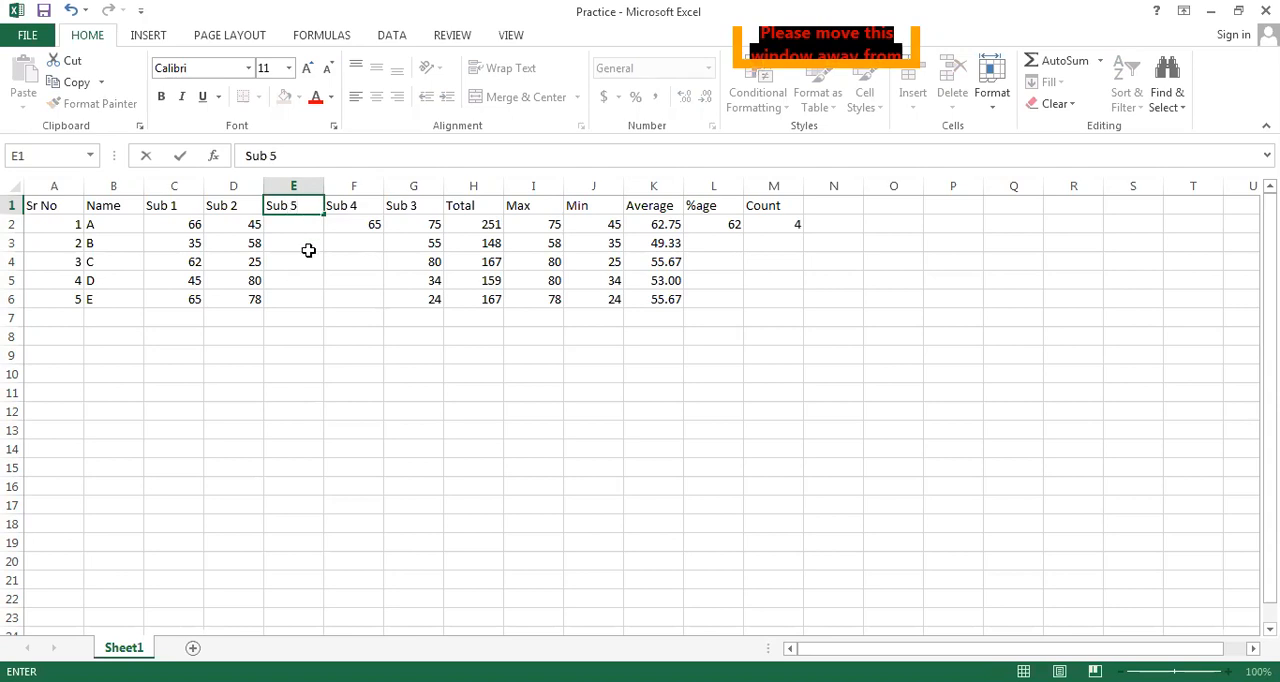
# Enter 87 as the Sub 5 mark in cell E2
pyautogui.click(306, 223)
pyautogui.write('87')
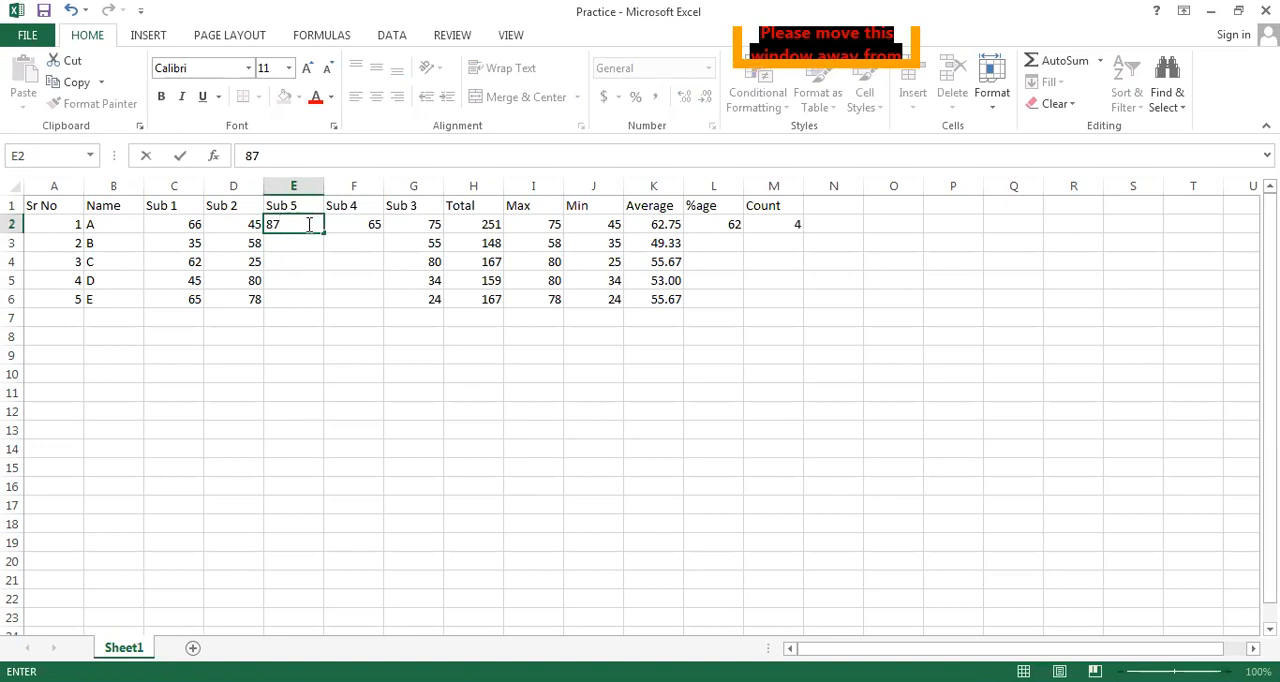
pyautogui.press('Return')
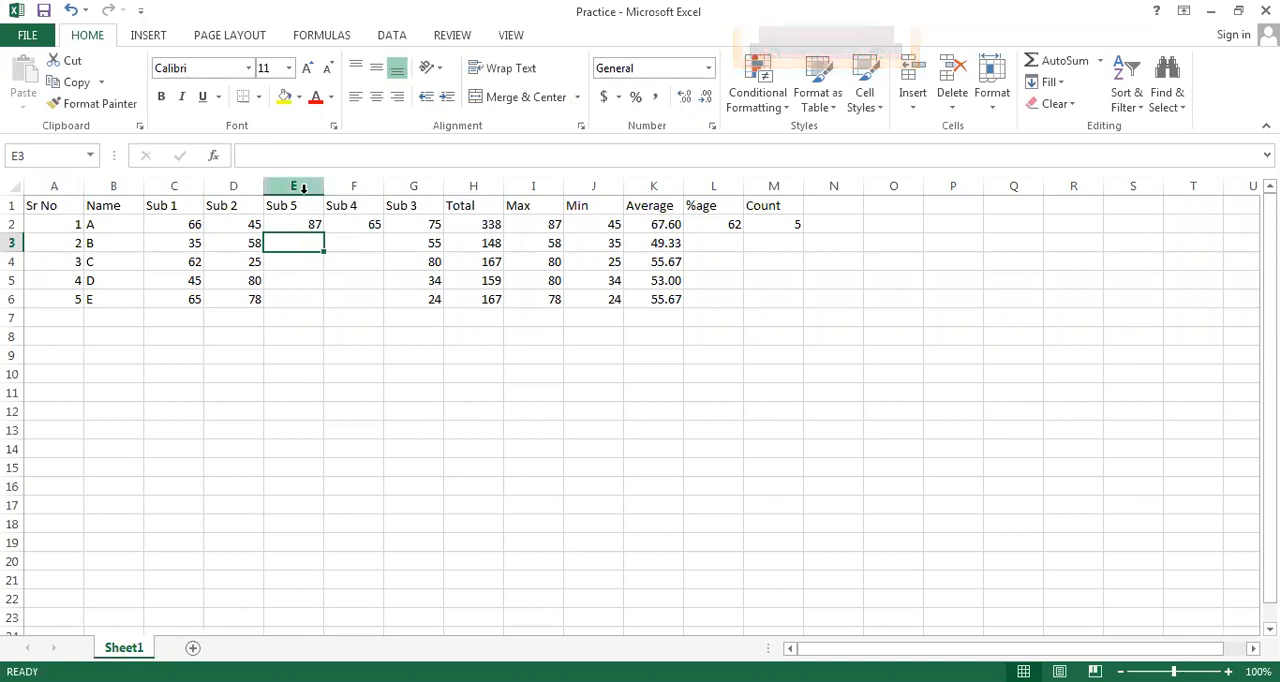
# Undo the marks, headings and inserted columns for Sub 5 and Sub 4
pyautogui.hotkey('ctrl', 'z')
pyautogui.hotkey('ctrl', 'z')
pyautogui.hotkey('ctrl', 'z')
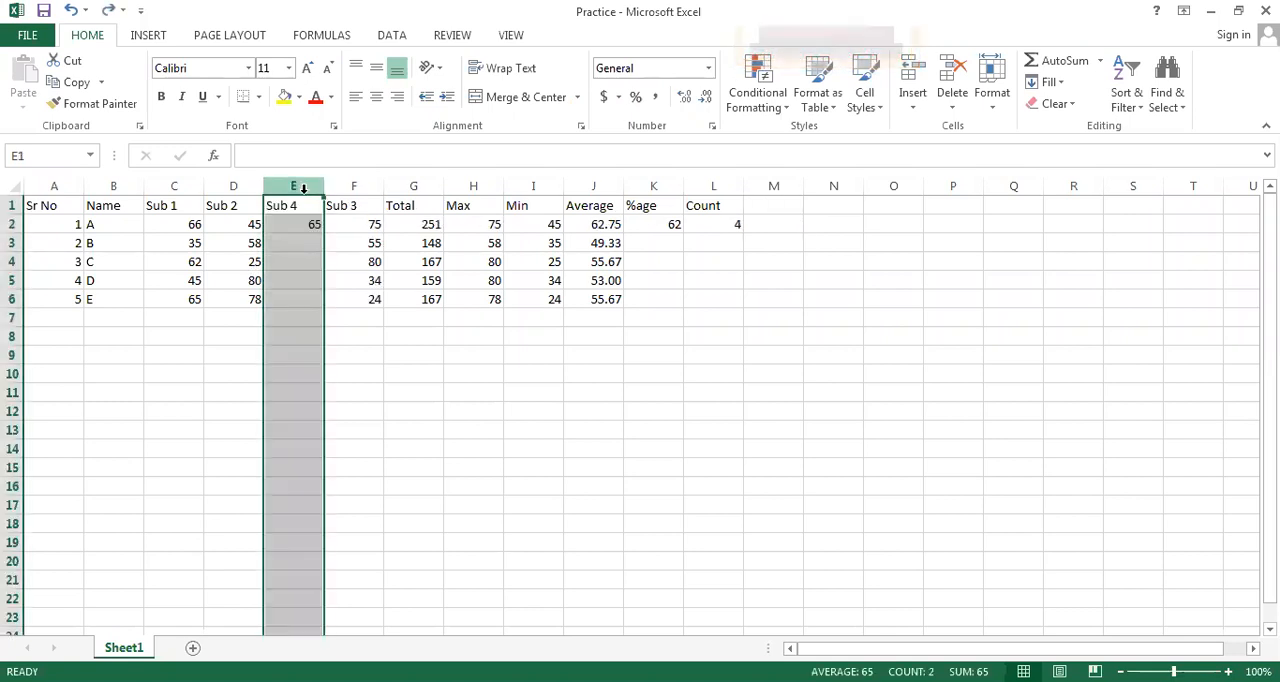
pyautogui.hotkey('ctrl', 'z')
pyautogui.hotkey('ctrl', 'z')
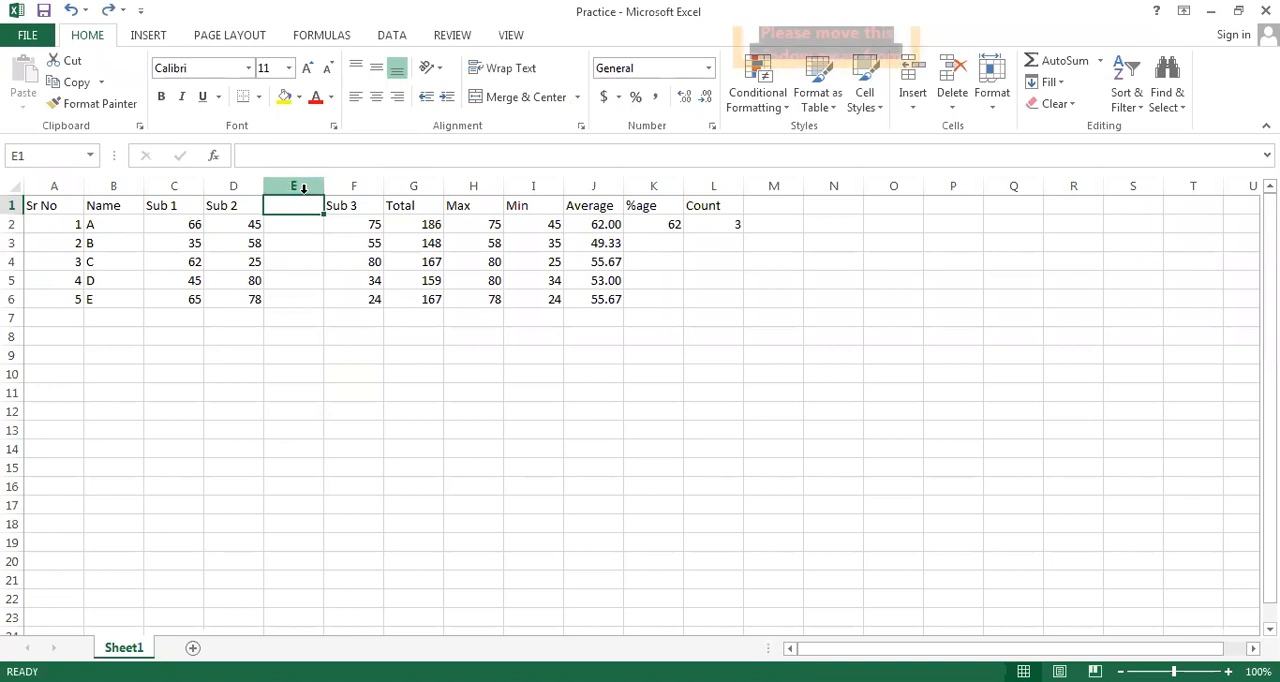
pyautogui.hotkey('ctrl', 'z')
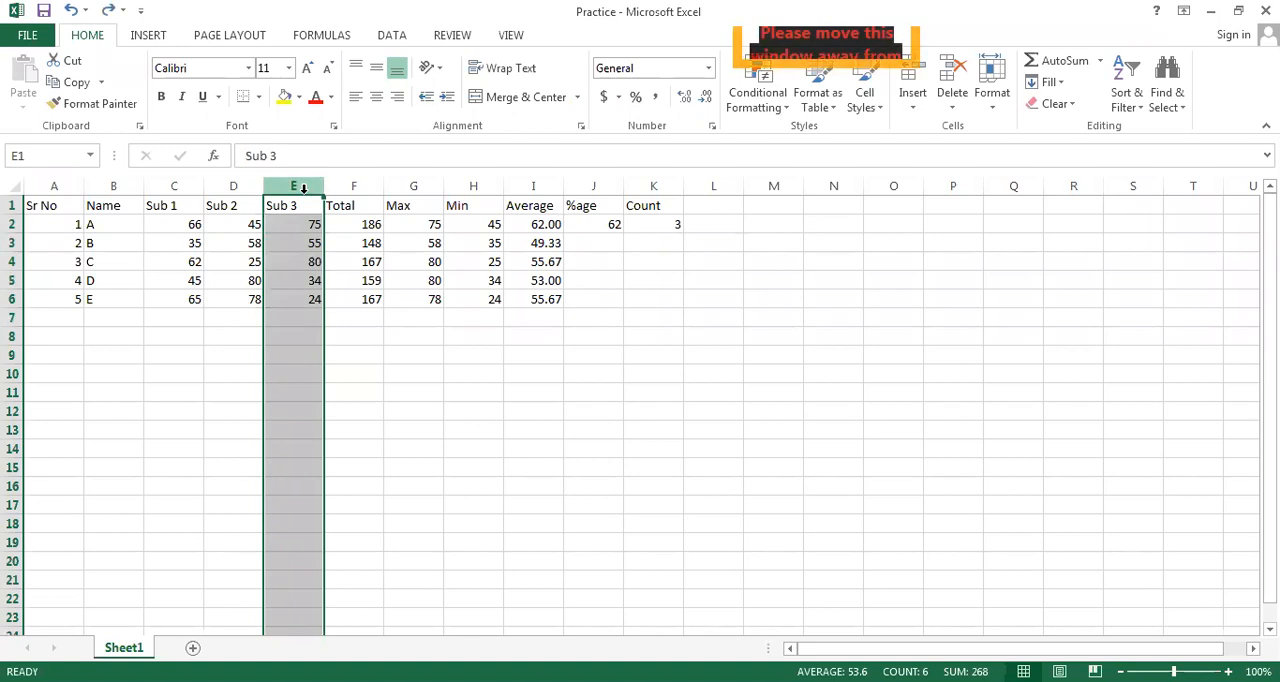
# Fill the COUNT formula from K2 down through K6 for the remaining students
pyautogui.click(662, 229)
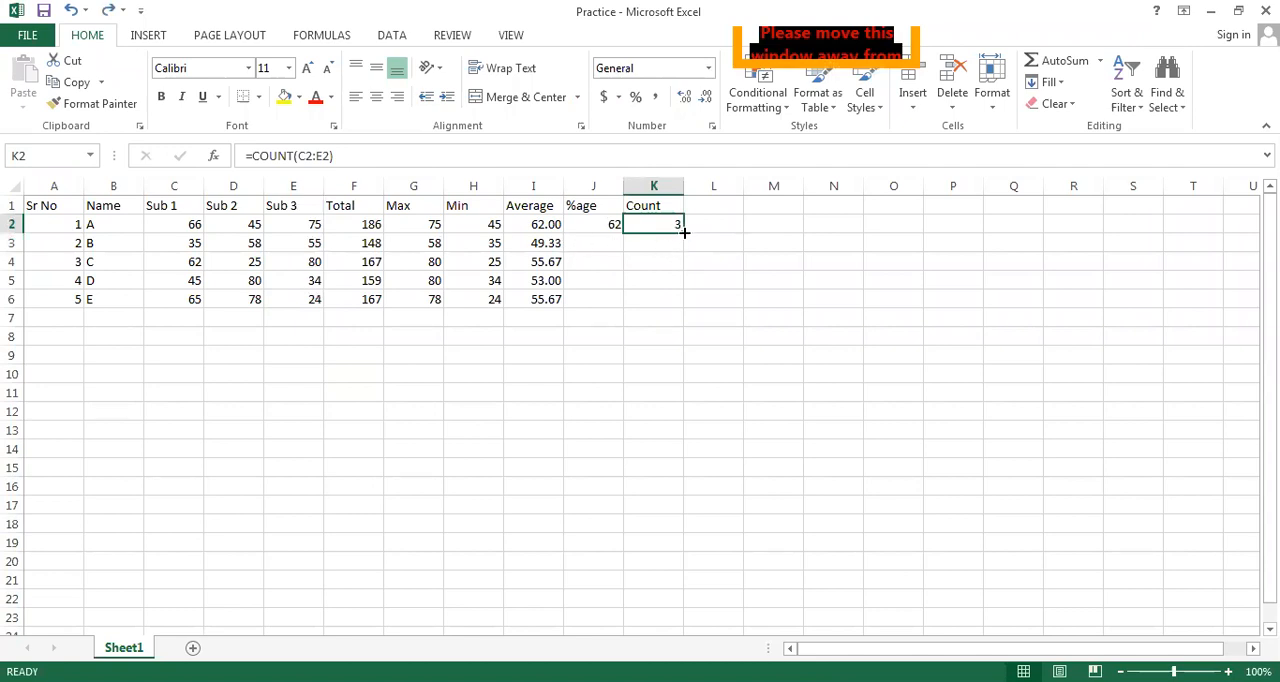
pyautogui.moveTo(684, 230); pyautogui.dragTo(686, 303)
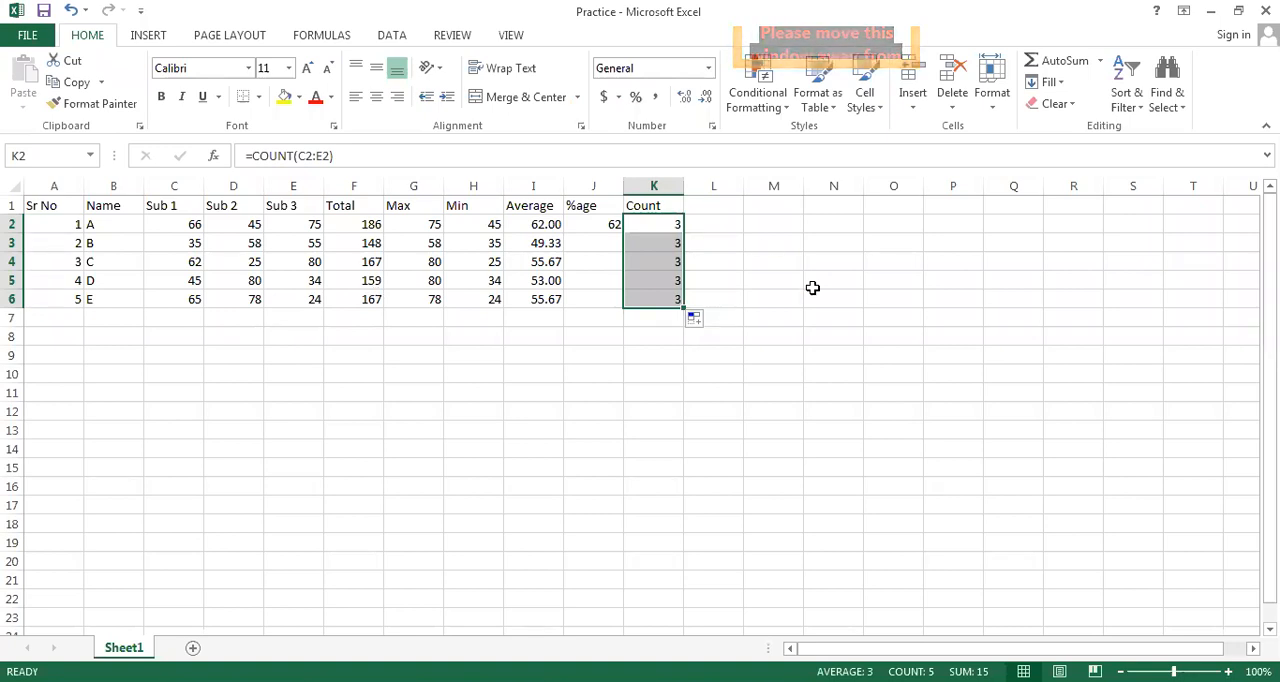
# Enter the heading Count A in cell L1, beside the Count column
pyautogui.click(713, 210)
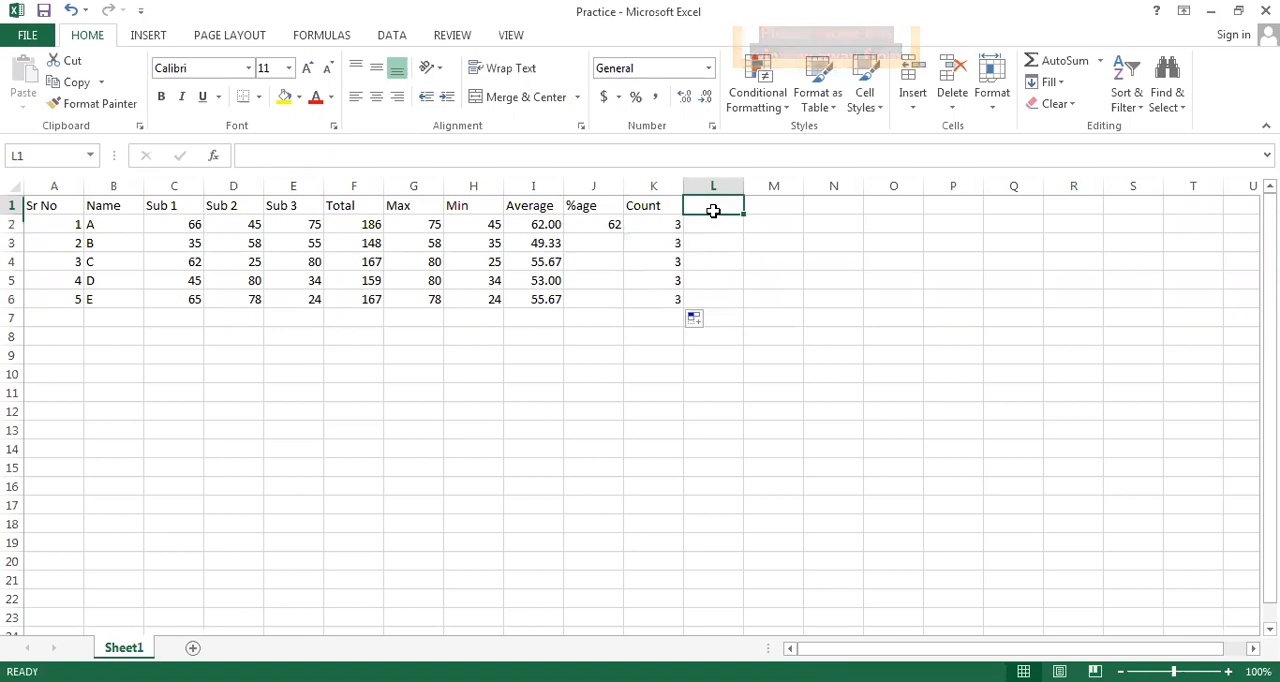
pyautogui.write('C')
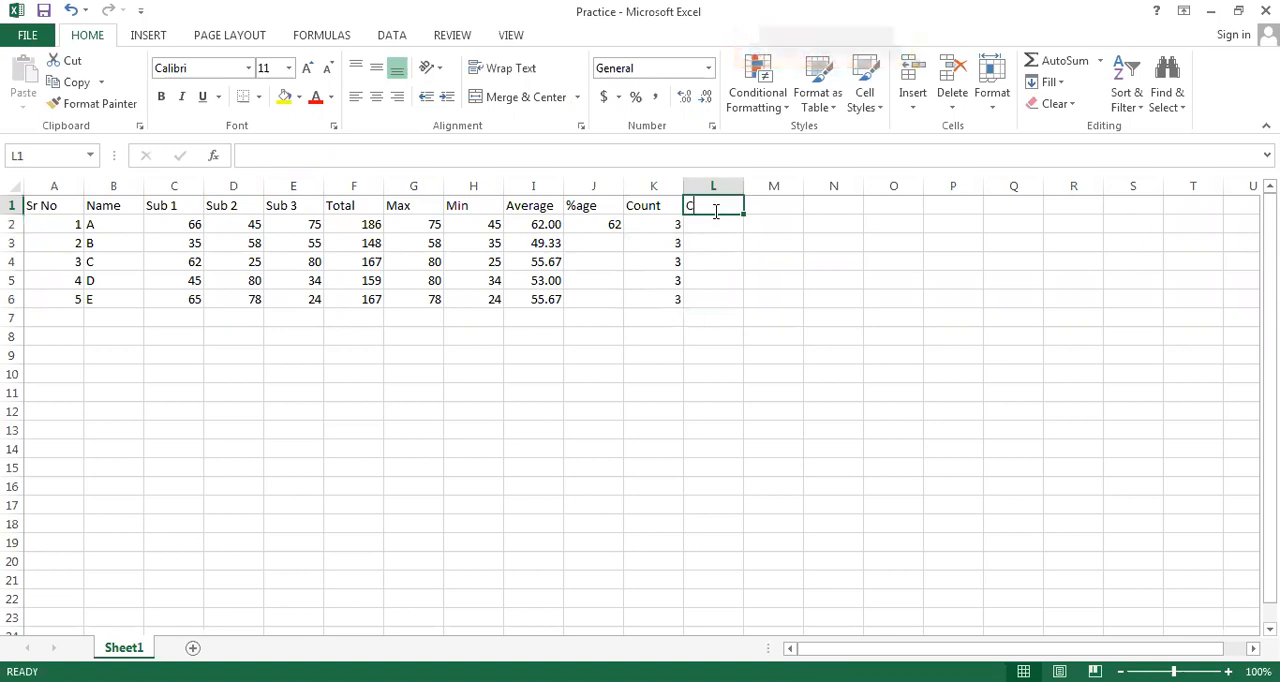
pyautogui.write('ou')
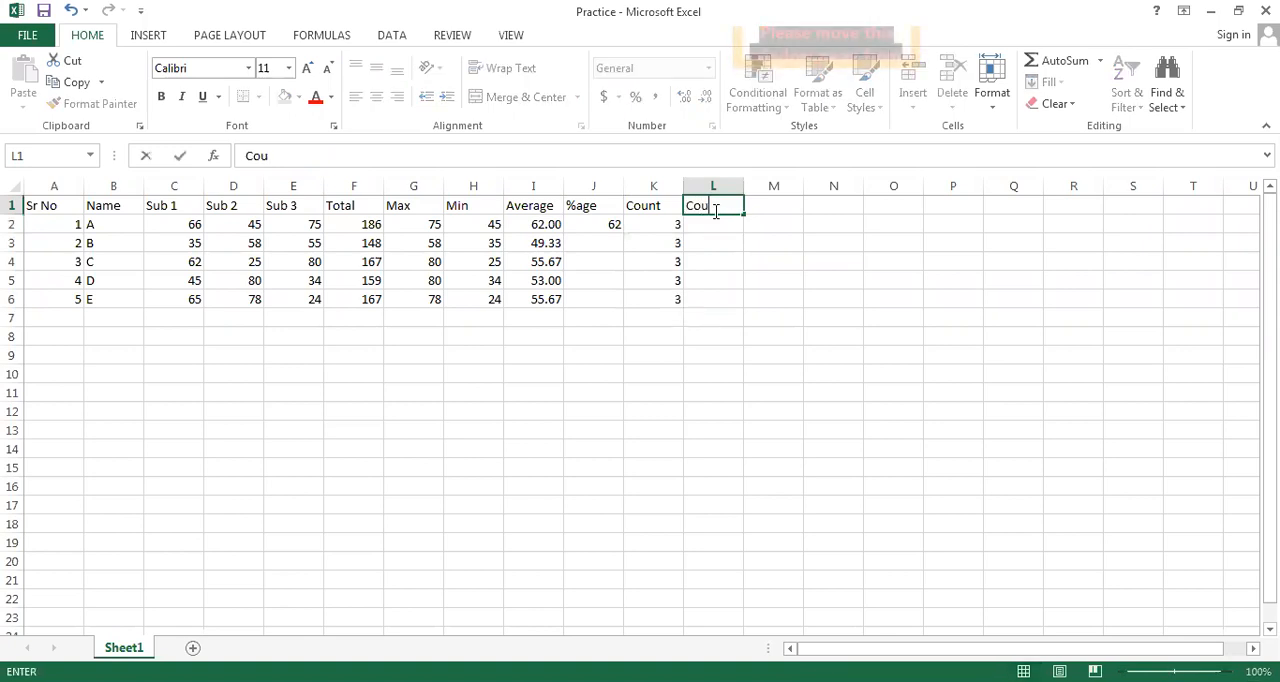
pyautogui.write('nt A')
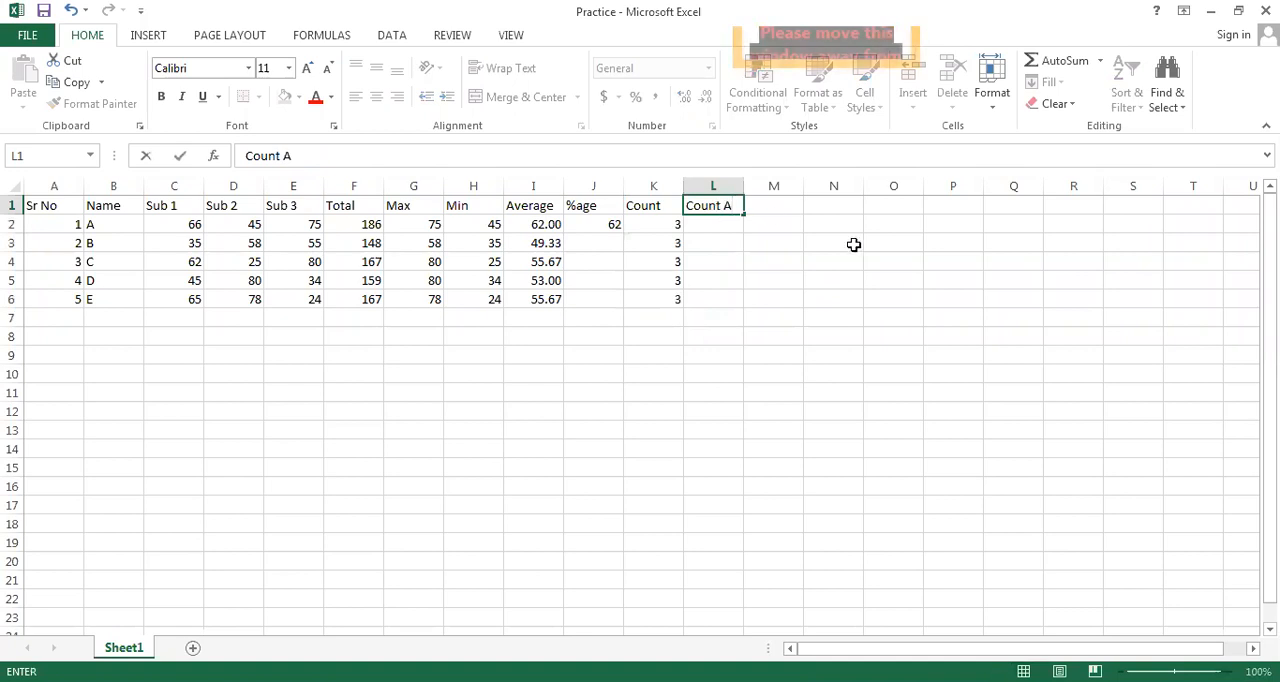
# Enter =COUNTA(A2:E2) in cell L2 to count the first student's non-empty cells
pyautogui.click(705, 224)
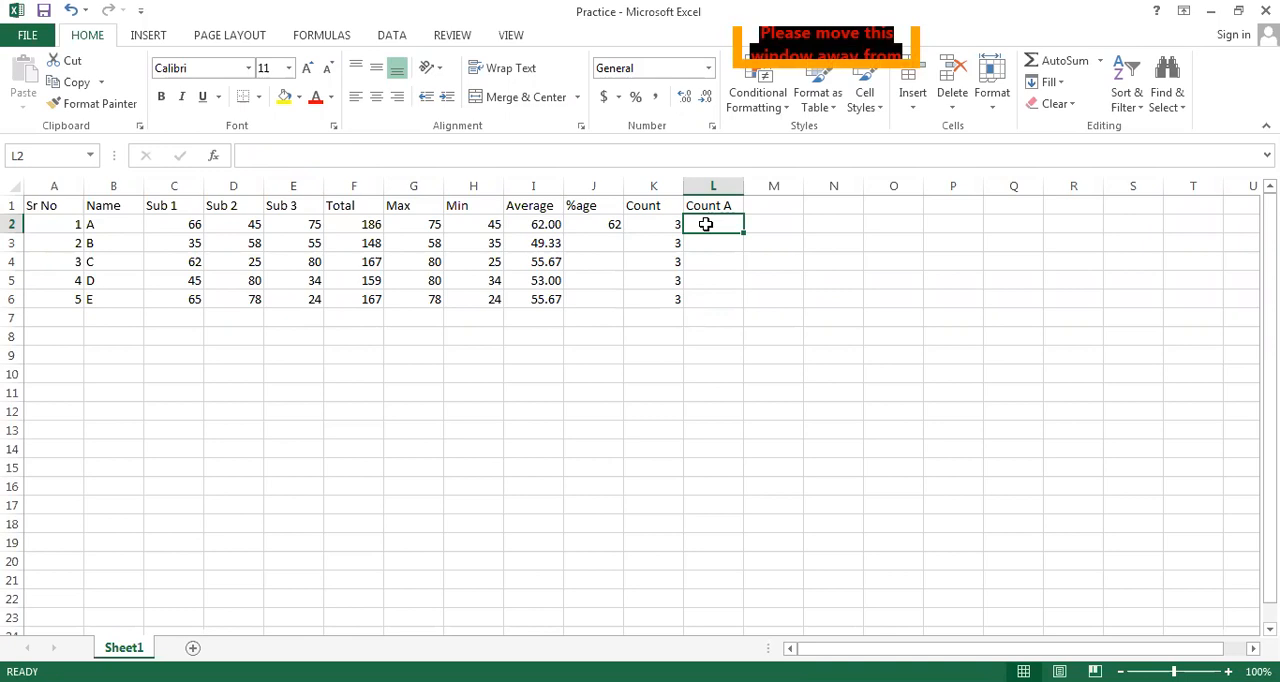
pyautogui.write('=')
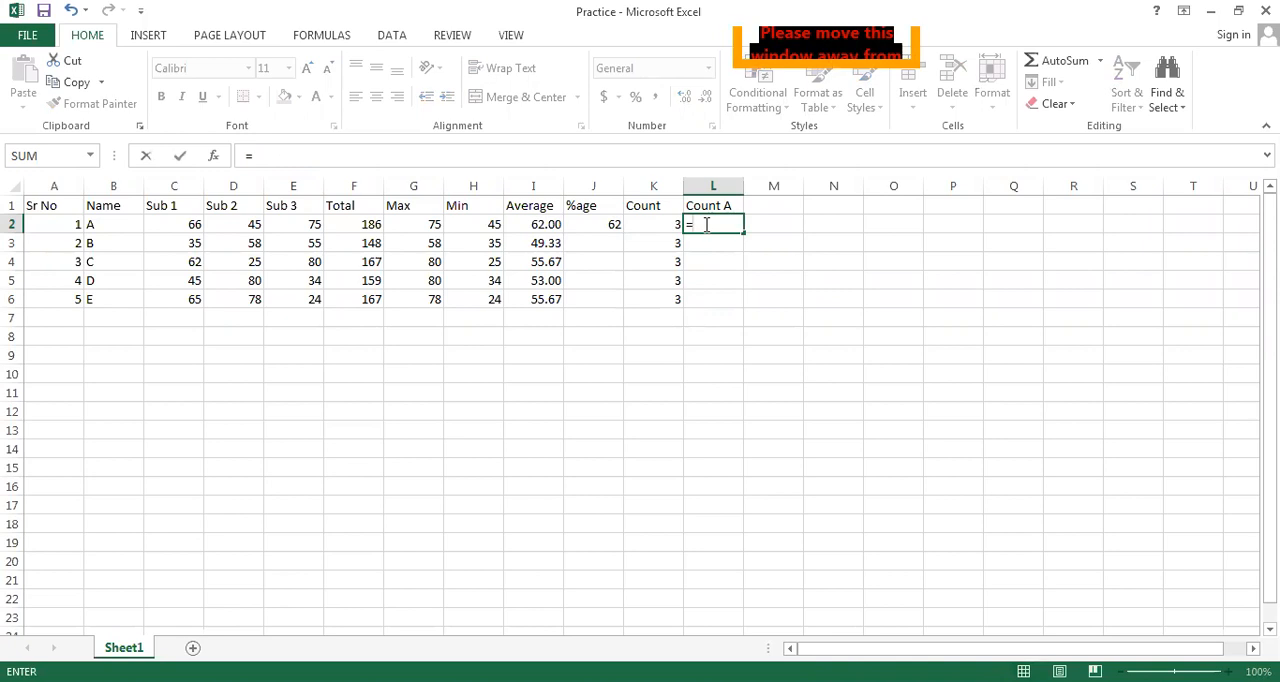
pyautogui.write('counta')
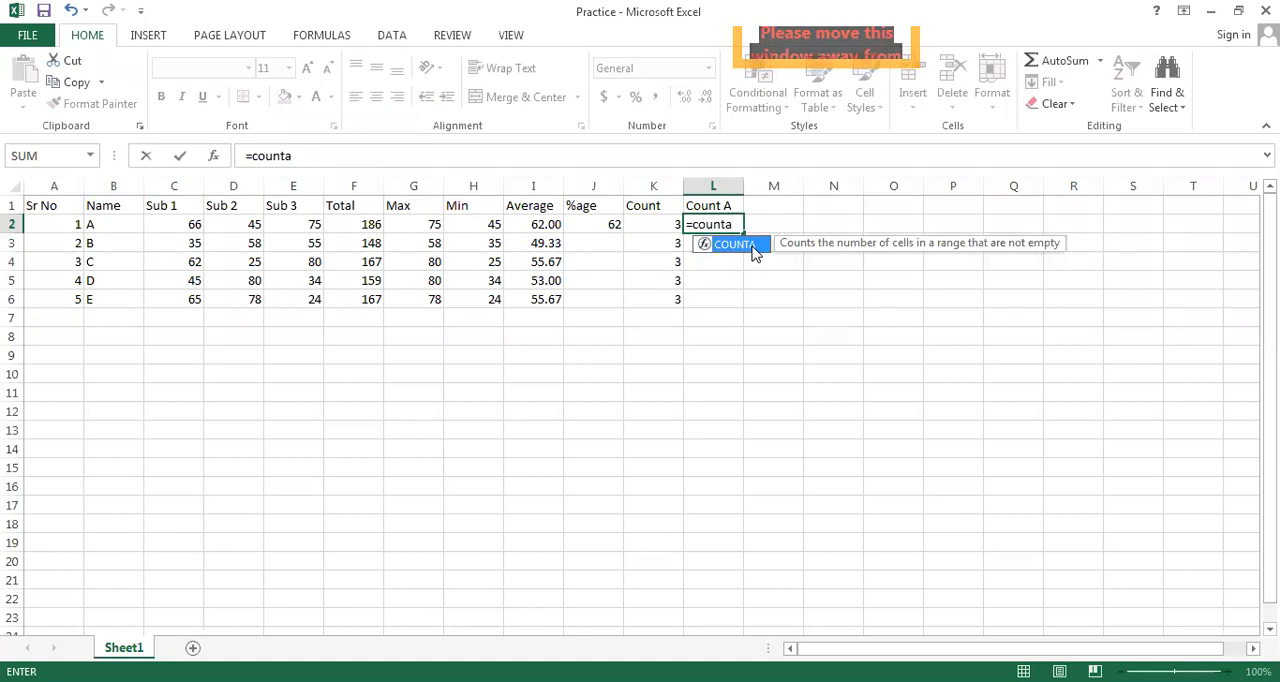
pyautogui.doubleClick(738, 245)
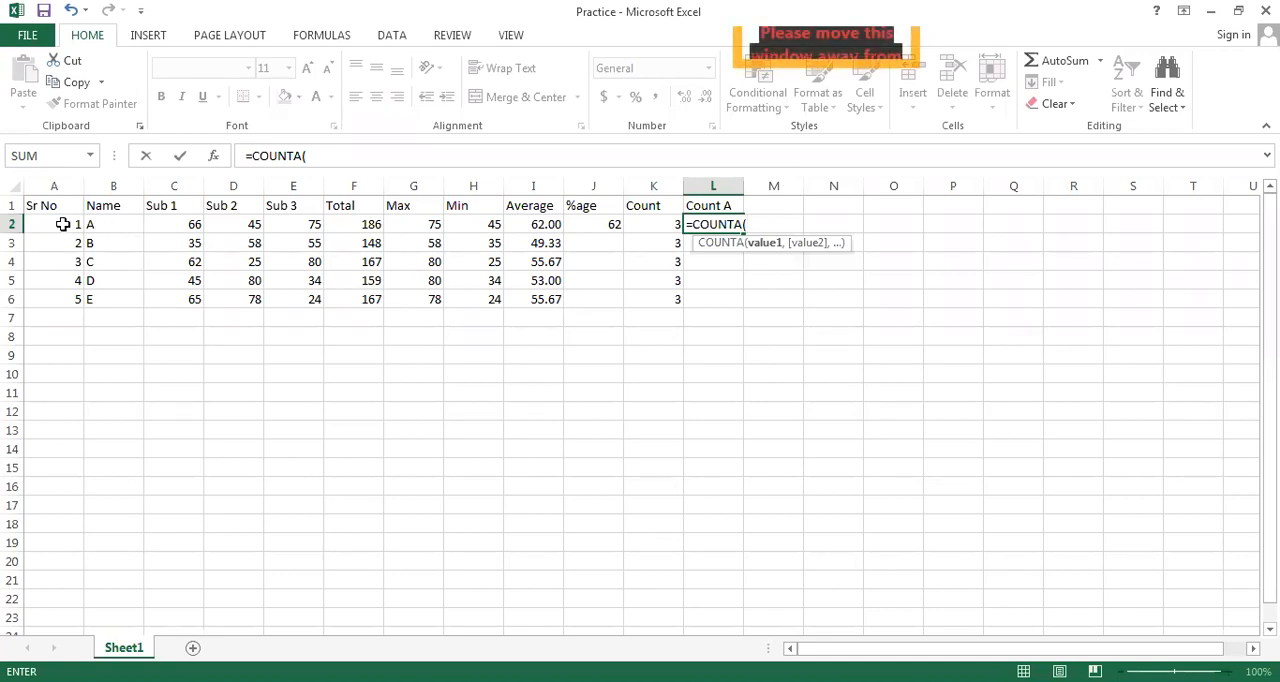
pyautogui.click(102, 224)
pyautogui.moveTo(286, 219); pyautogui.dragTo(286, 220)
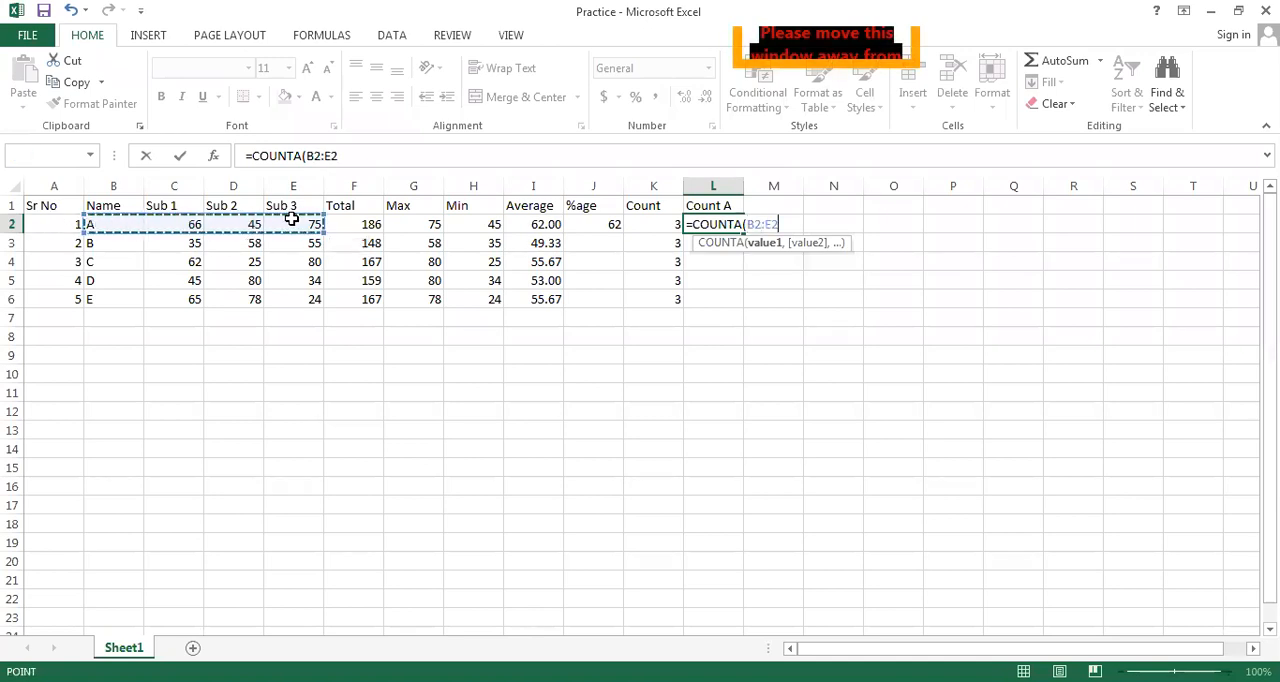
pyautogui.click(40, 223)
pyautogui.keyDown('shift'); pyautogui.click(307, 225); pyautogui.keyUp('shift')
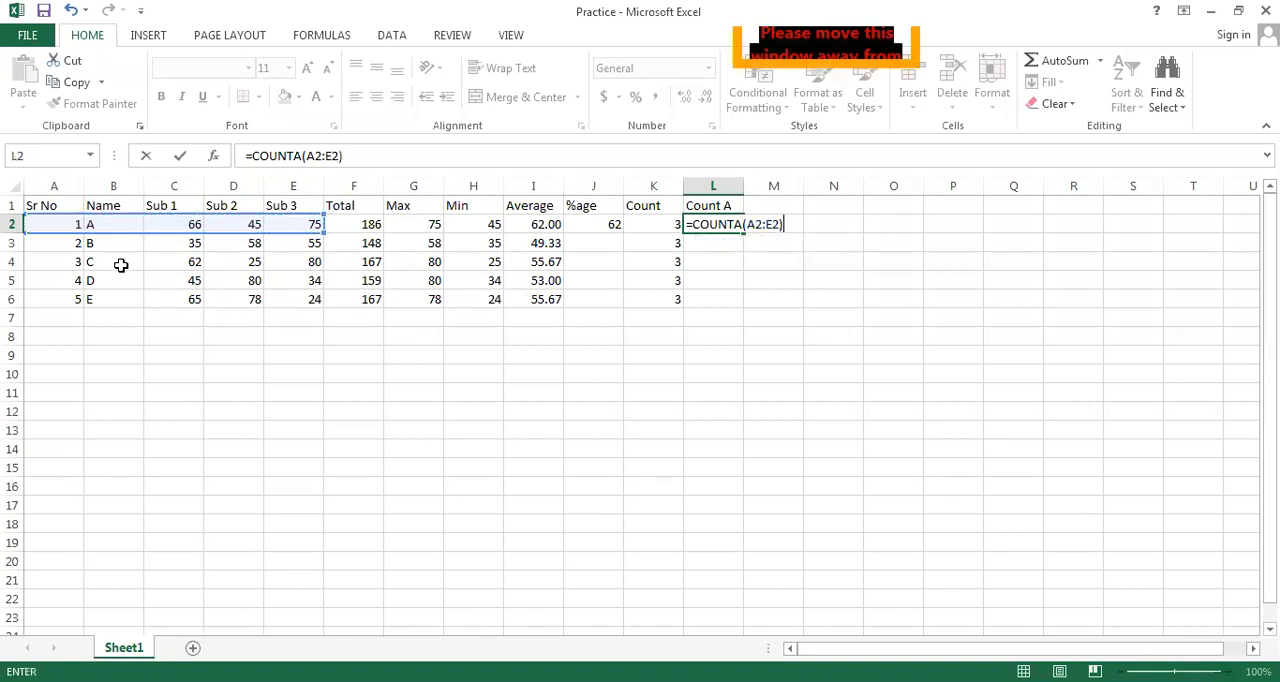
pyautogui.press('Return')
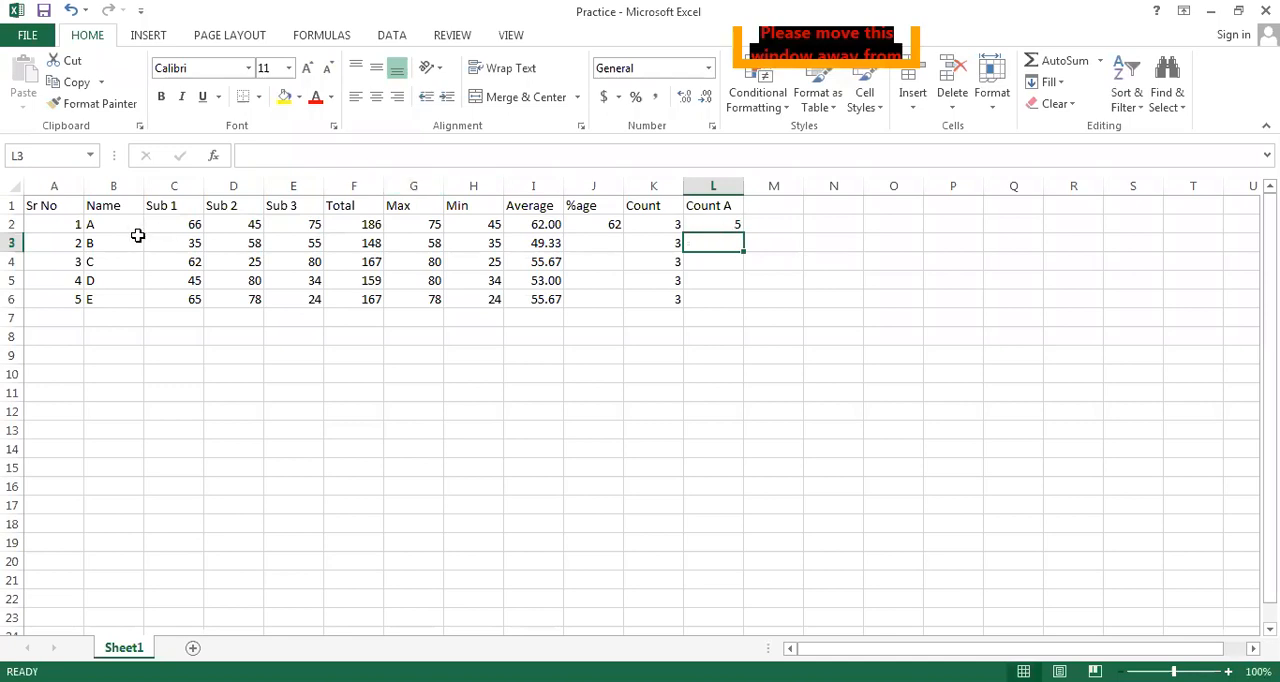
# Check the counted cells A2:E2 and fill the COUNTA formula from L2 down through L6
pyautogui.moveTo(66, 228); pyautogui.dragTo(287, 226)
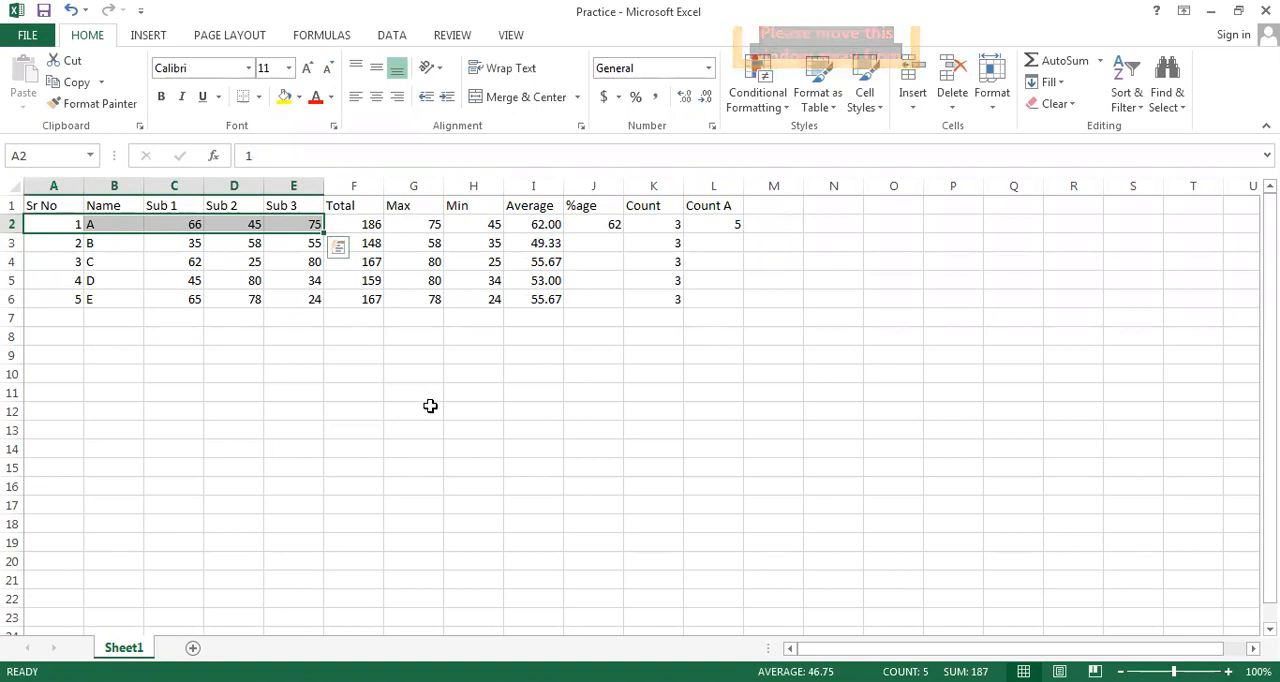
pyautogui.click(727, 224)
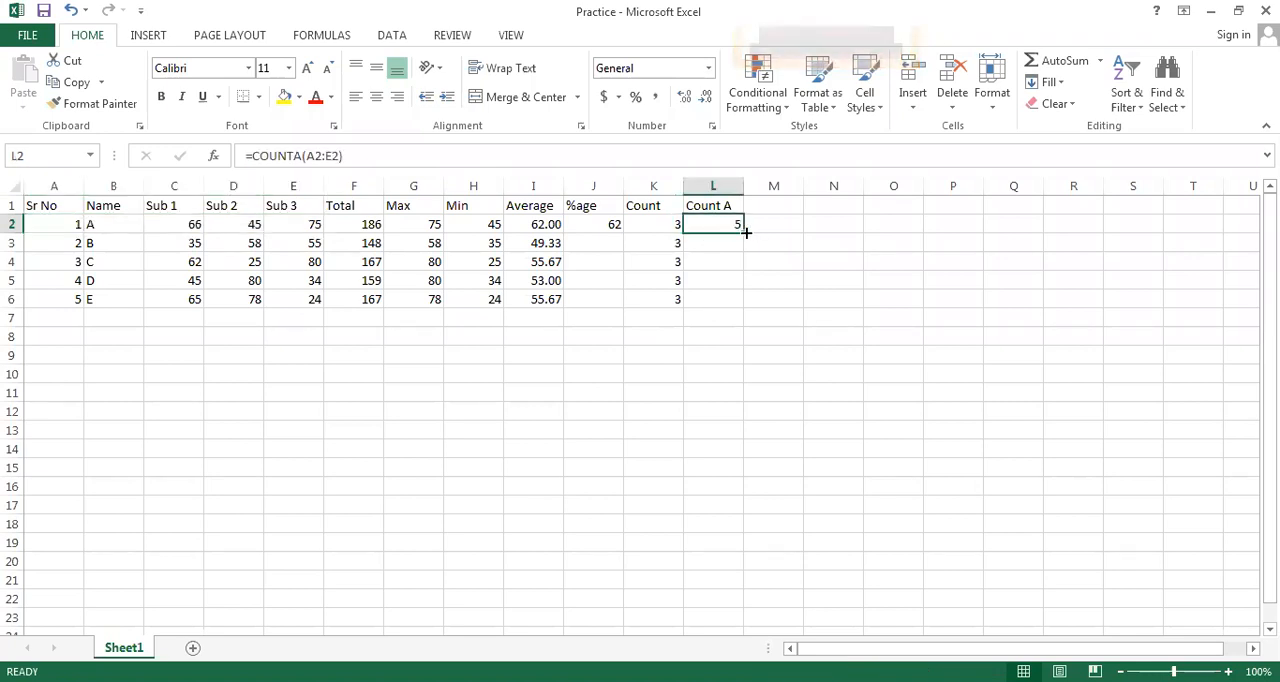
pyautogui.moveTo(744, 232); pyautogui.dragTo(740, 309)
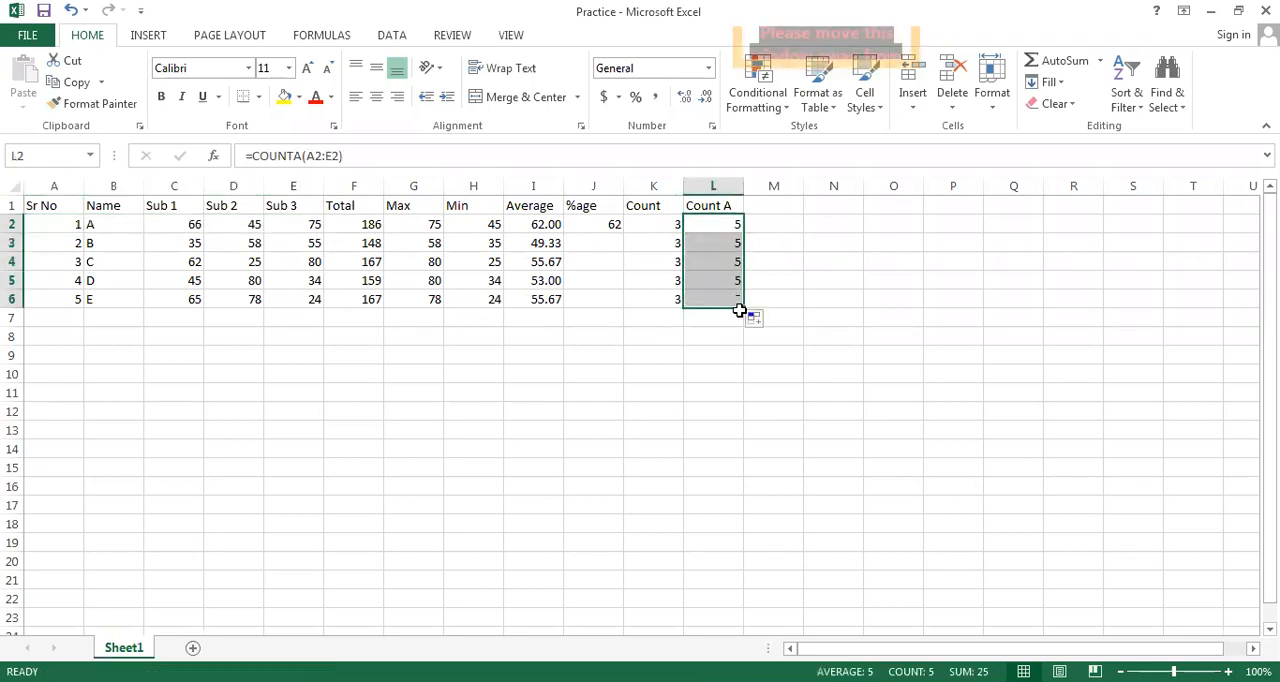
# Enter the heading Count If in cell M1, beside the Count A column
pyautogui.click(766, 206)
pyautogui.write('C')
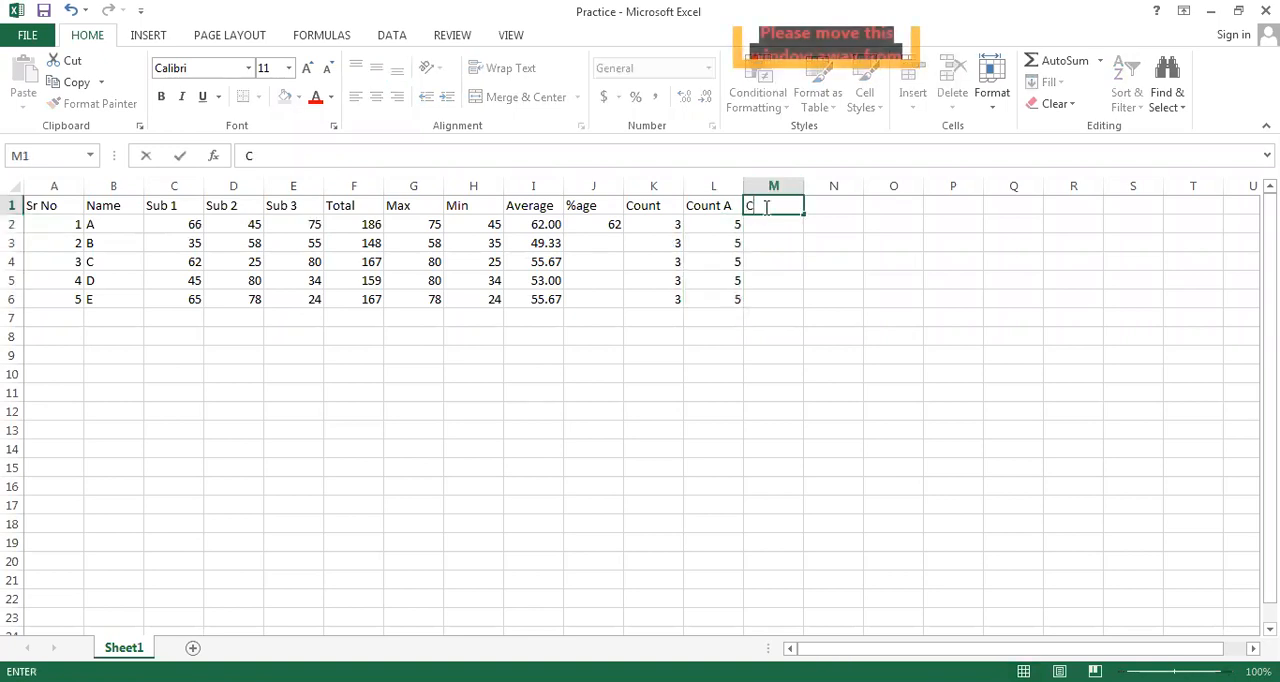
pyautogui.write('ount If')
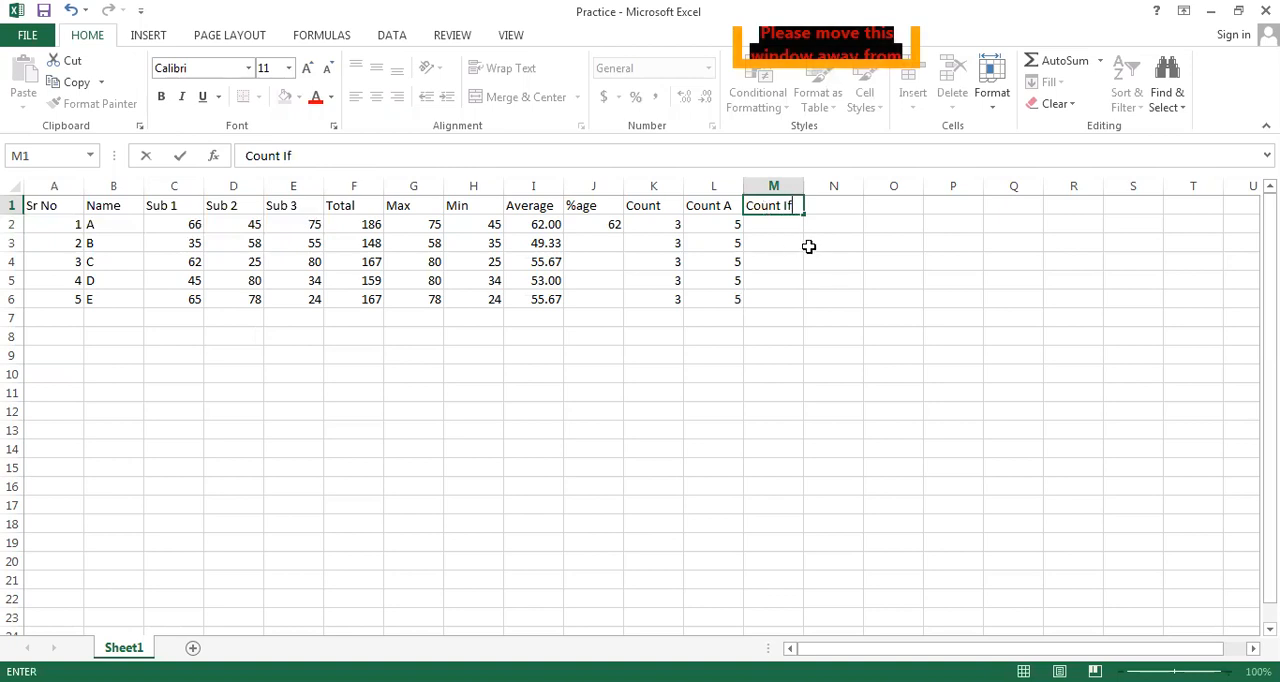
pyautogui.click(773, 224)
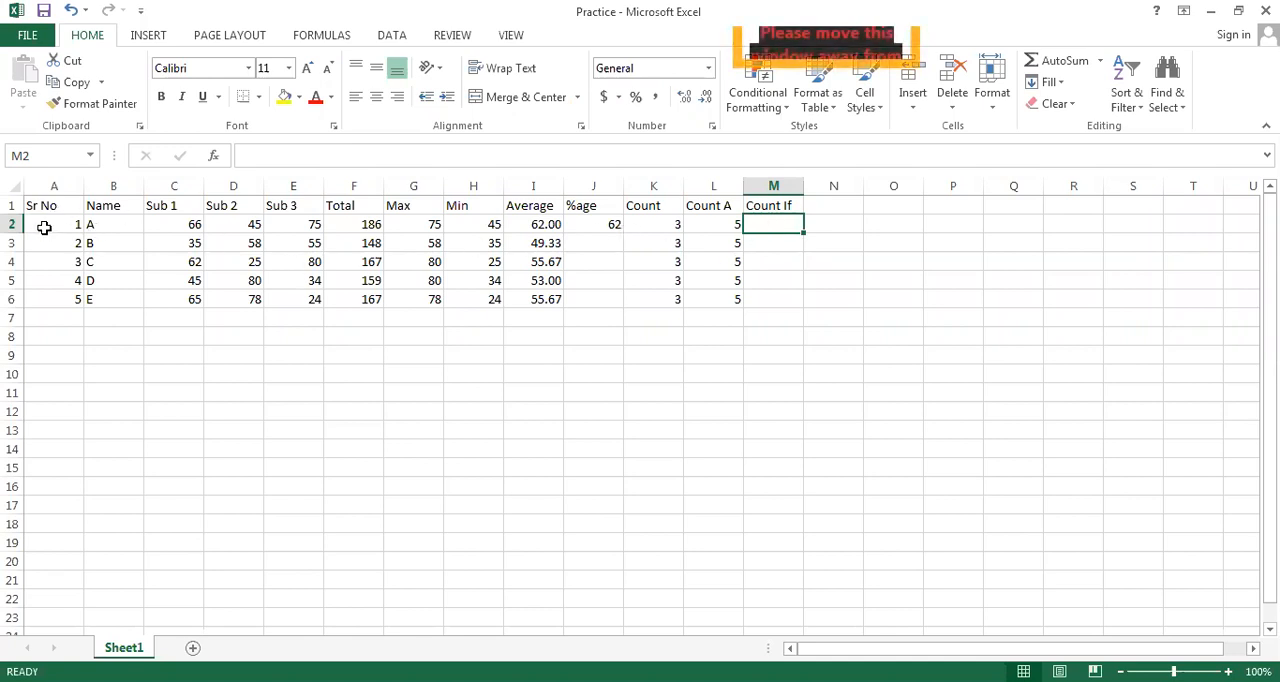
# Copy the student records in A2:E6 and paste them directly below, starting at cell A7
pyautogui.moveTo(44, 228); pyautogui.dragTo(299, 299)
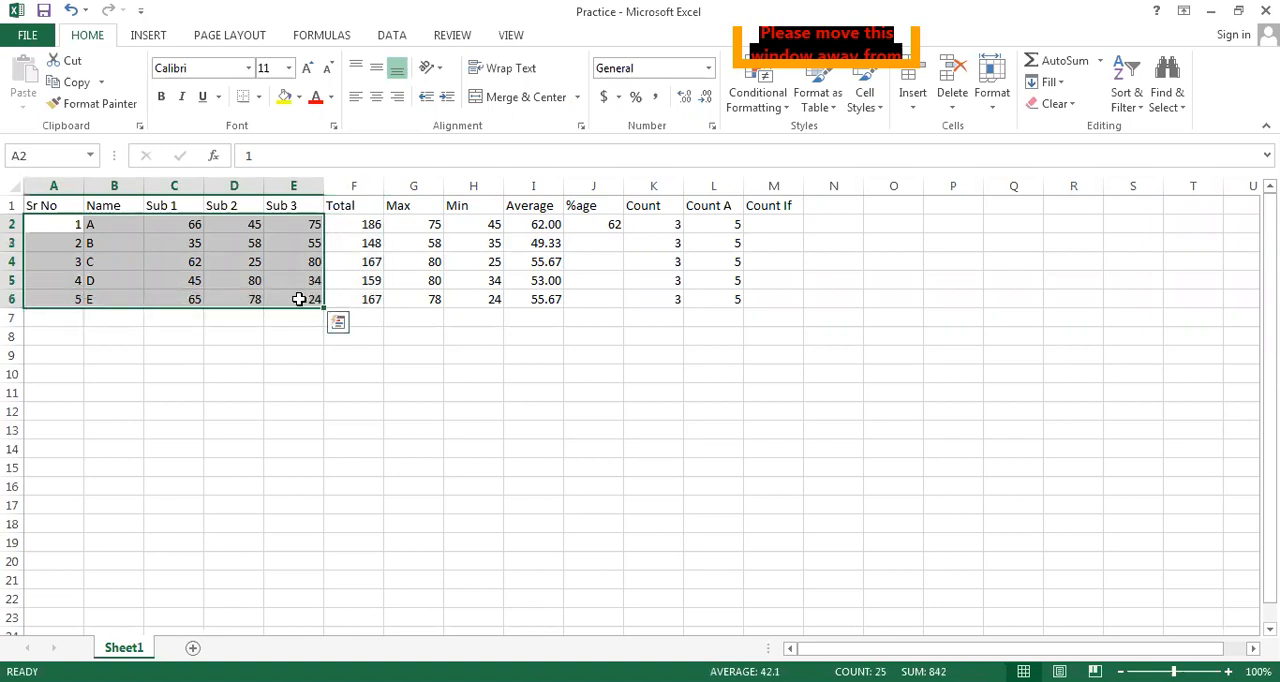
pyautogui.hotkey('ctrl', 'c')
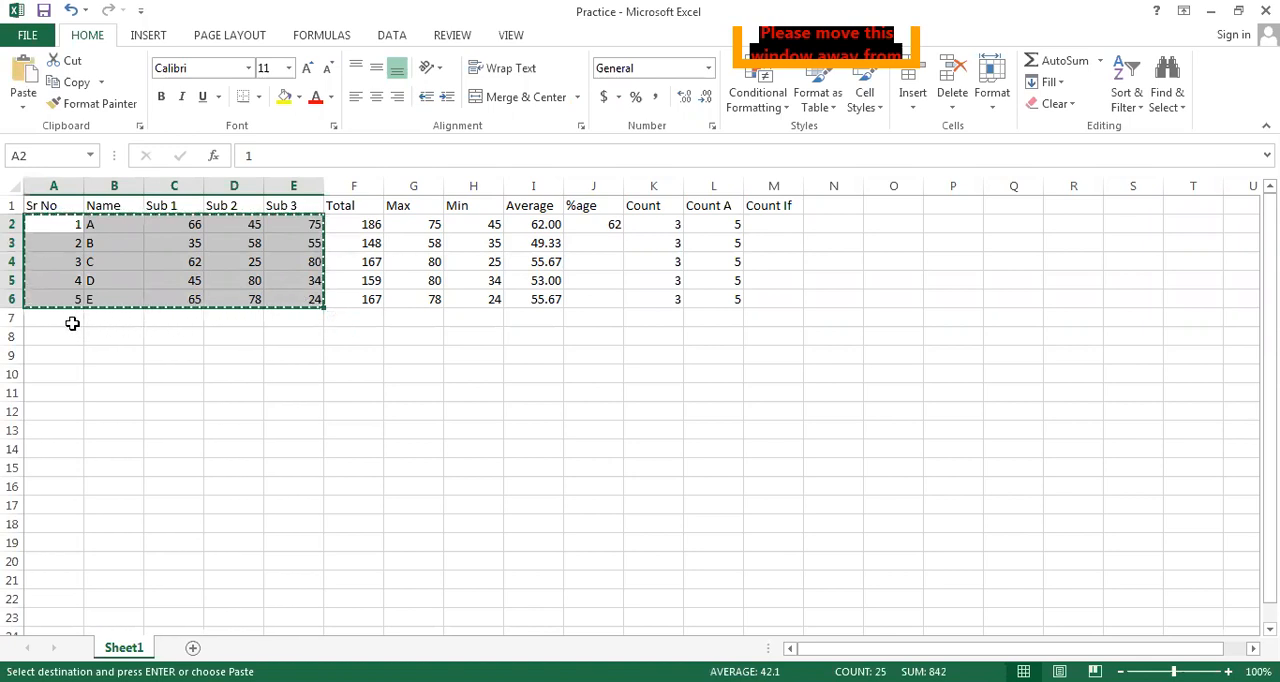
pyautogui.moveTo(327, 342); pyautogui.dragTo(312, 410)
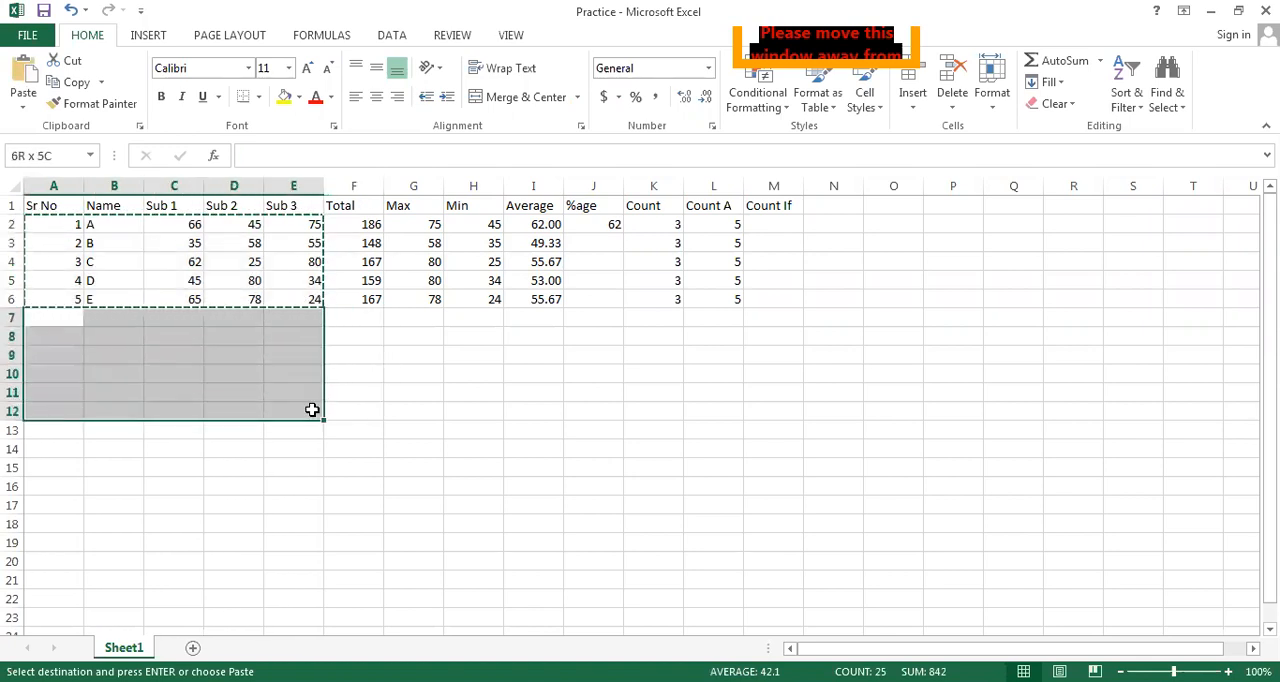
pyautogui.hotkey('ctrl', 'v')
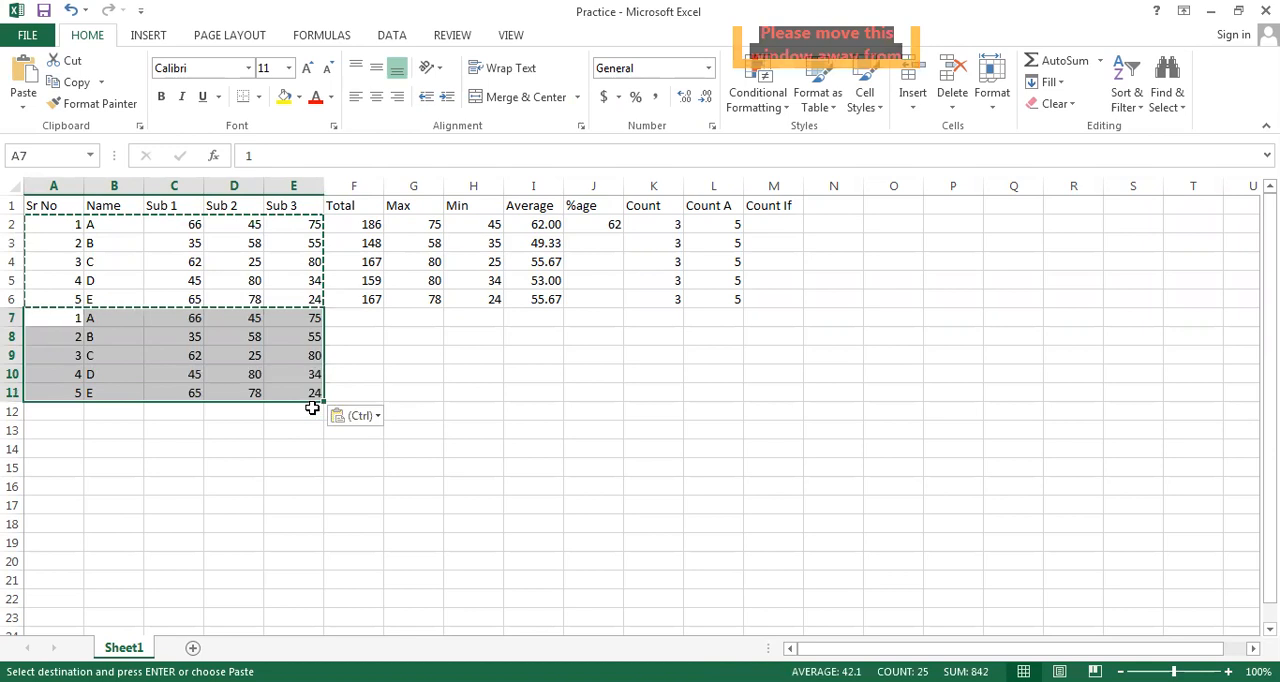
pyautogui.click(514, 414)
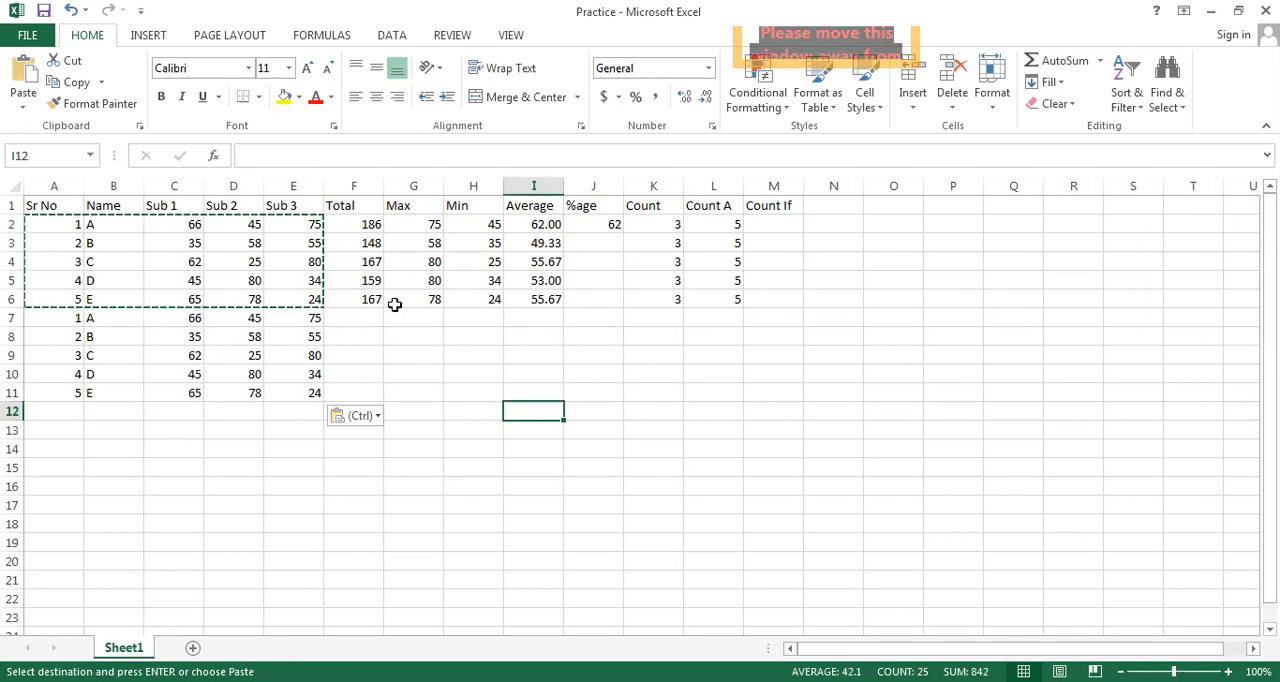
# Extend the Total, Max, Min and Average formulas from row 2 down through row 11
pyautogui.click(369, 224)
pyautogui.moveTo(384, 233); pyautogui.dragTo(386, 401)
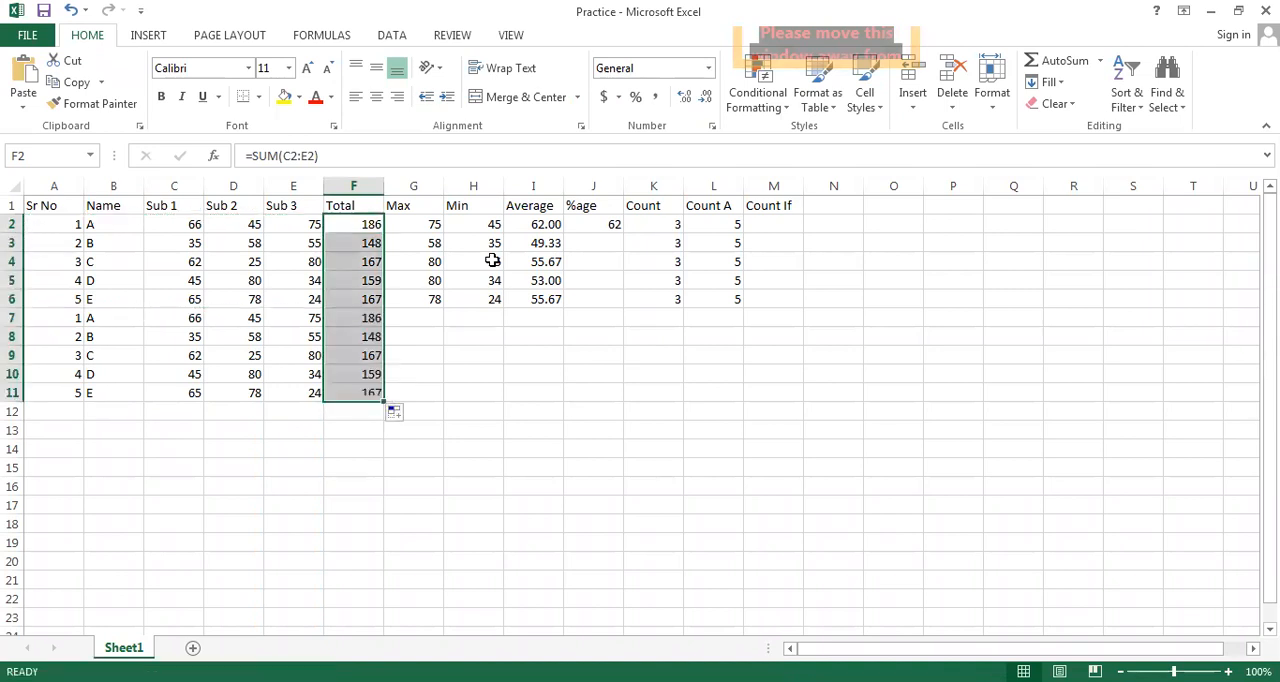
pyautogui.click(428, 228)
pyautogui.moveTo(444, 229); pyautogui.dragTo(444, 409)
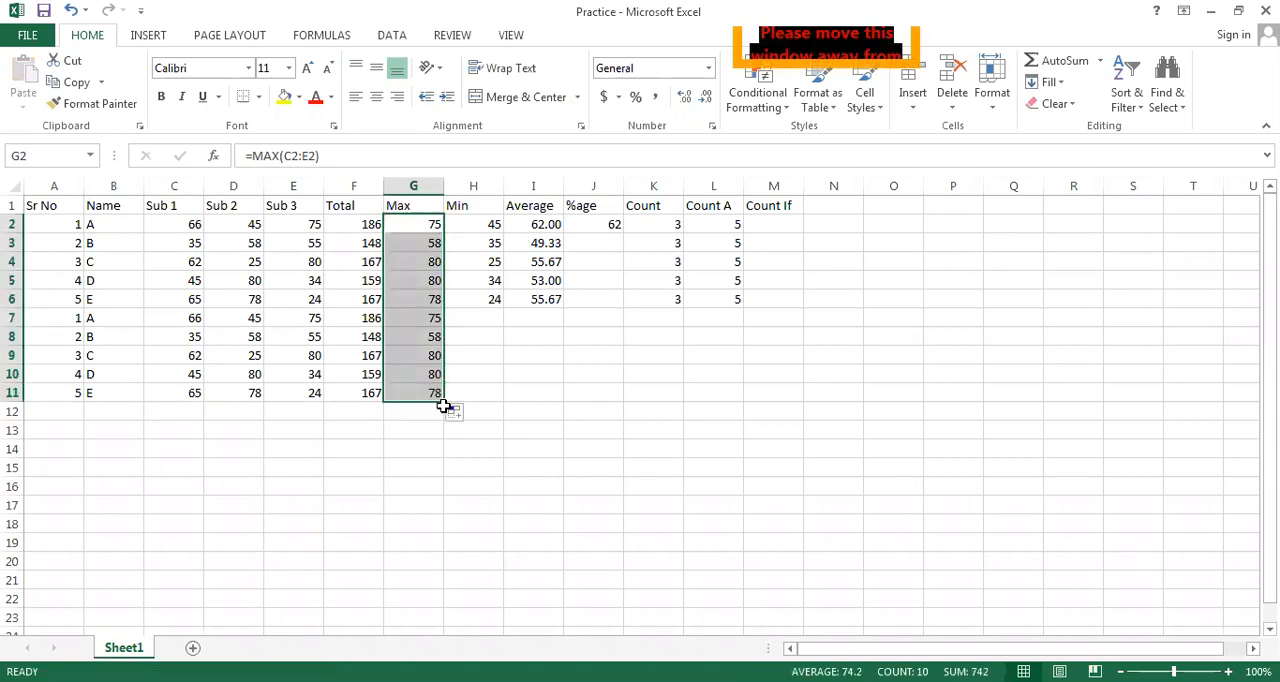
pyautogui.click(496, 231)
pyautogui.moveTo(505, 232); pyautogui.dragTo(496, 405)
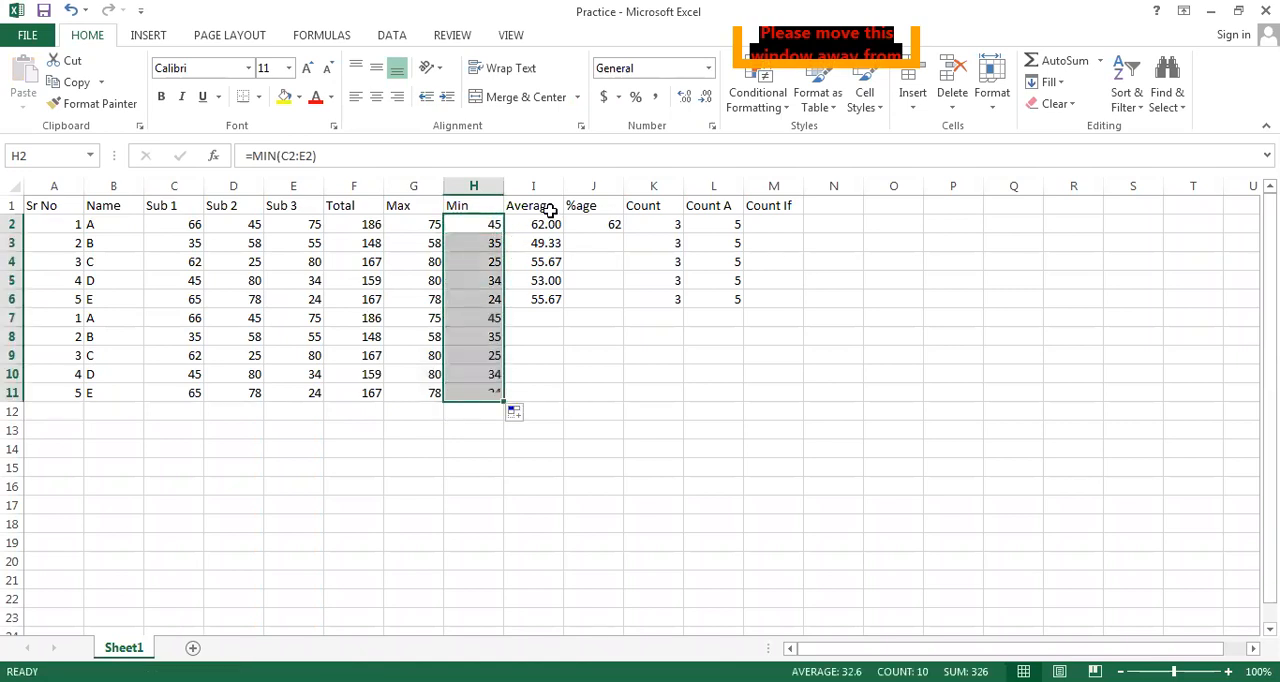
pyautogui.click(553, 226)
pyautogui.moveTo(565, 234); pyautogui.dragTo(557, 405)
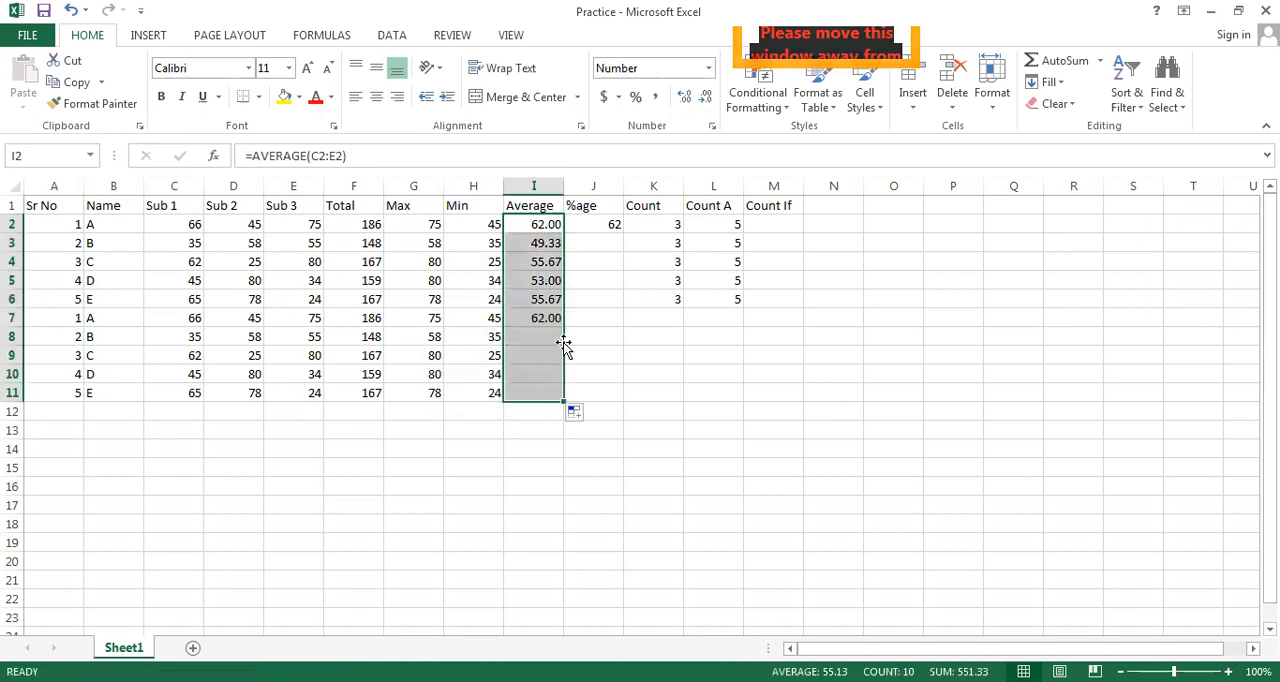
# Replace the %age formula in cell J2 with =F2/3 so it references the Total cell
pyautogui.click(600, 224)
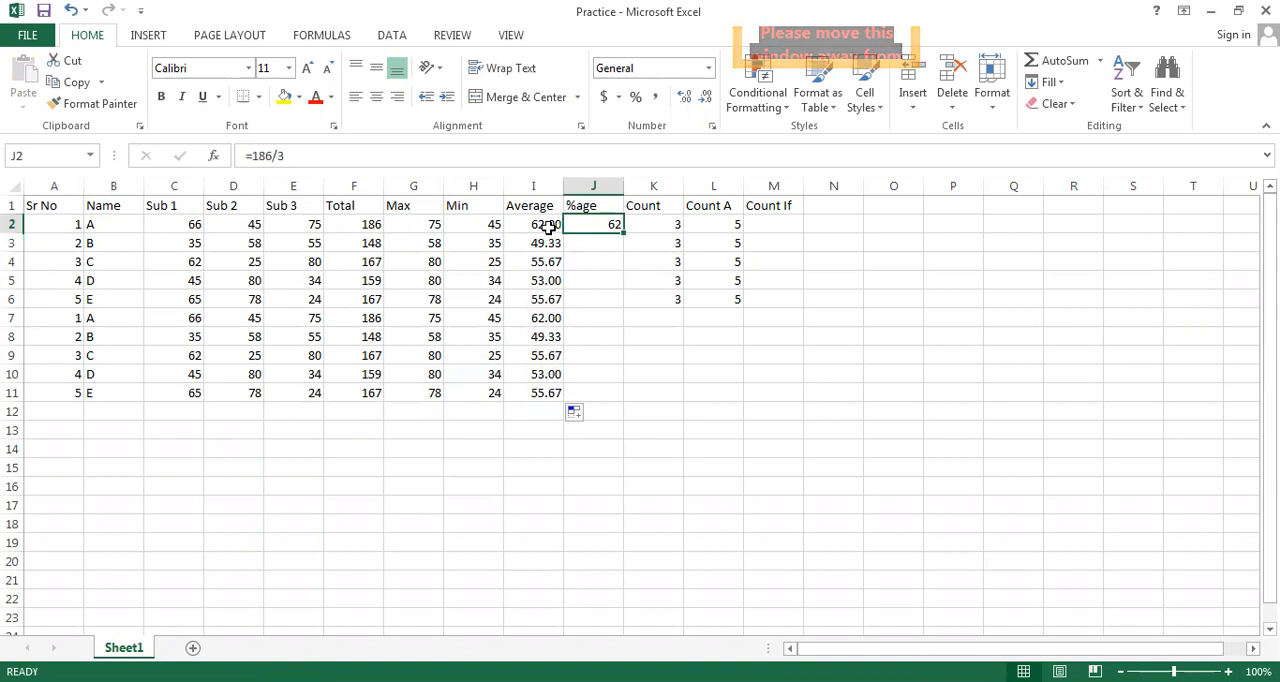
pyautogui.write('=')
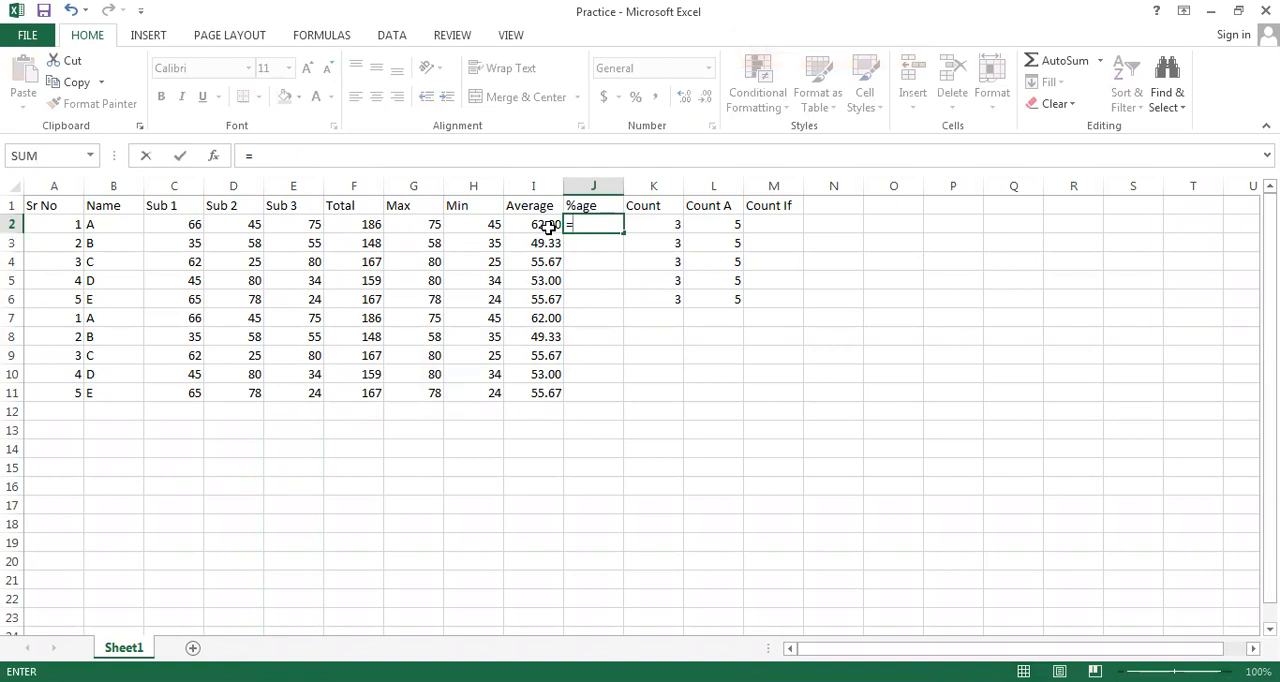
pyautogui.click(364, 222)
pyautogui.write('/')
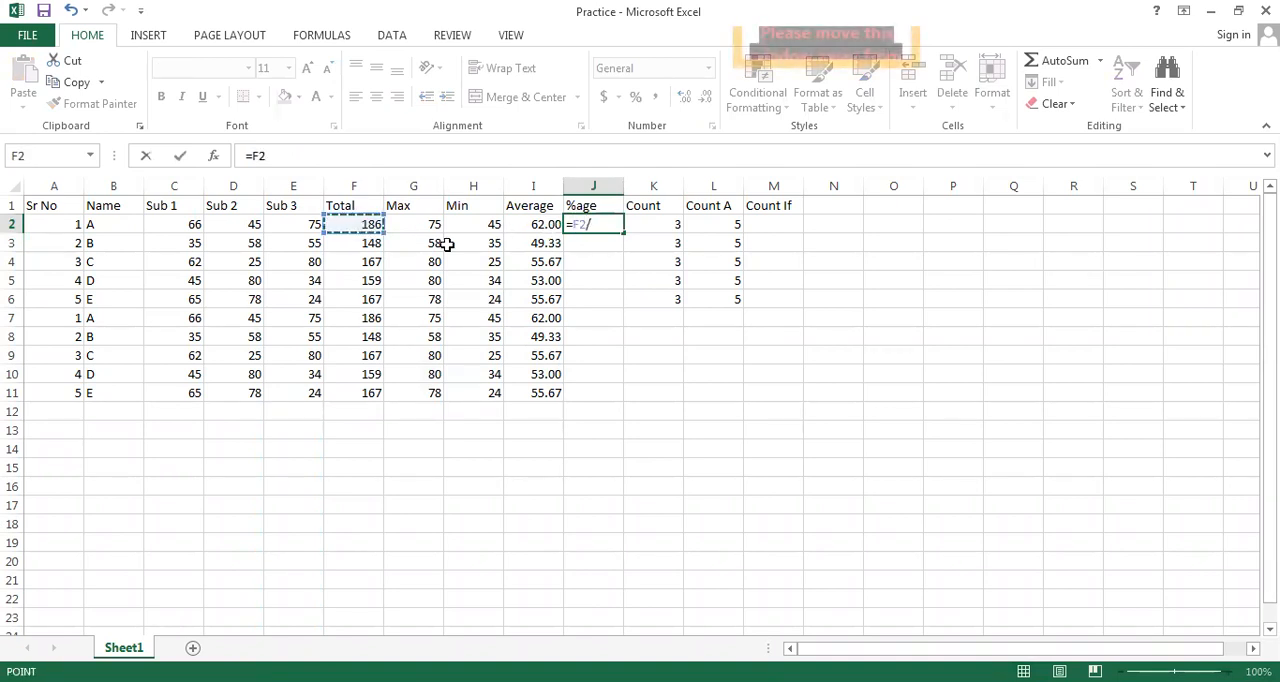
pyautogui.write('3')
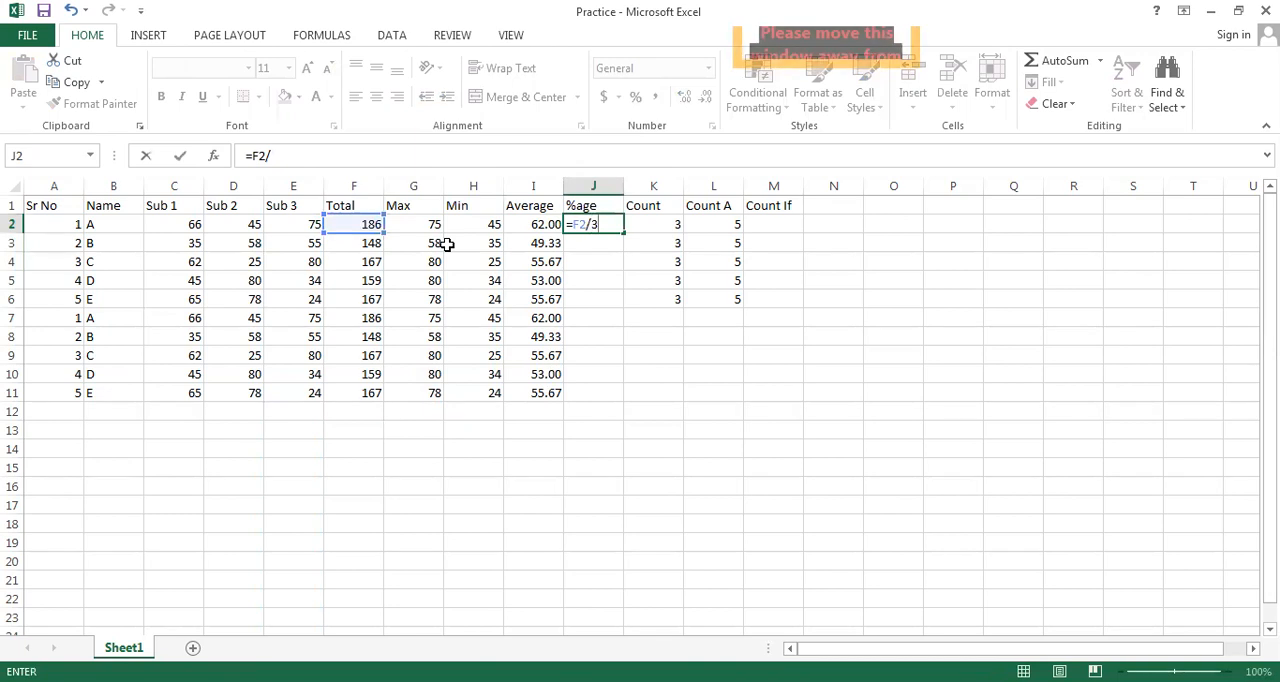
pyautogui.click(658, 330)
# Fill the %age formula from J2 down through J11 and display the values with two decimal places
pyautogui.click(610, 224)
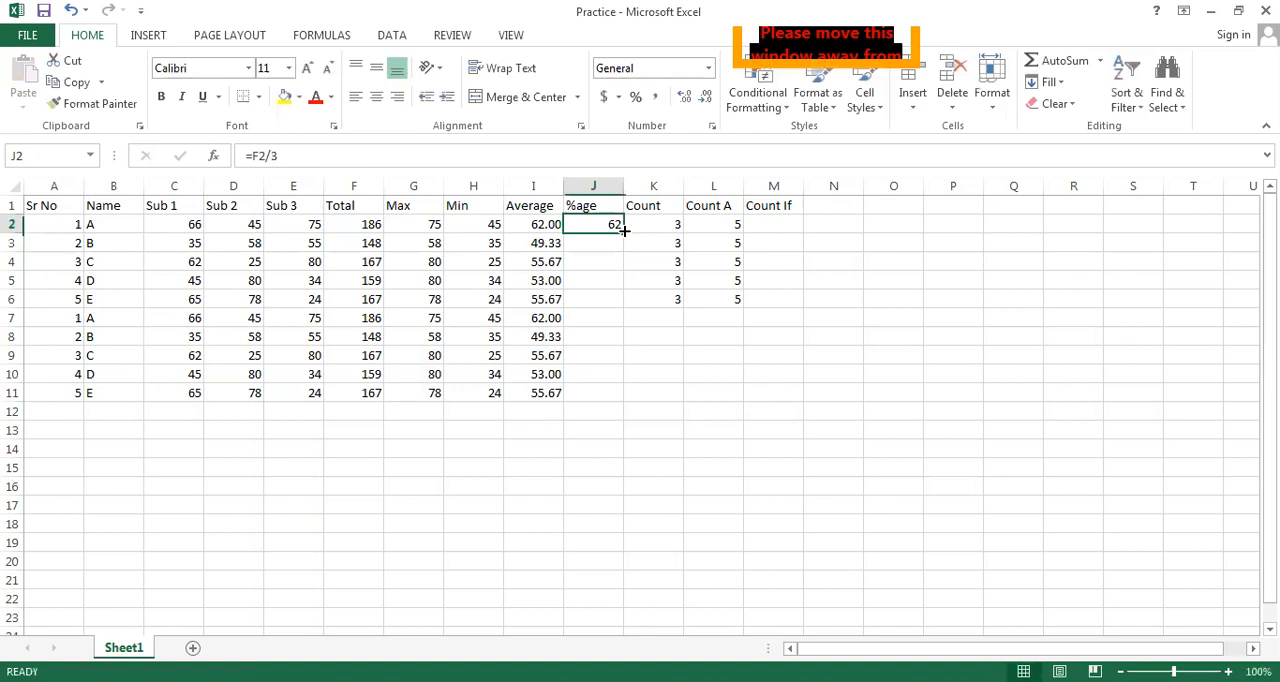
pyautogui.moveTo(626, 234); pyautogui.dragTo(624, 401)
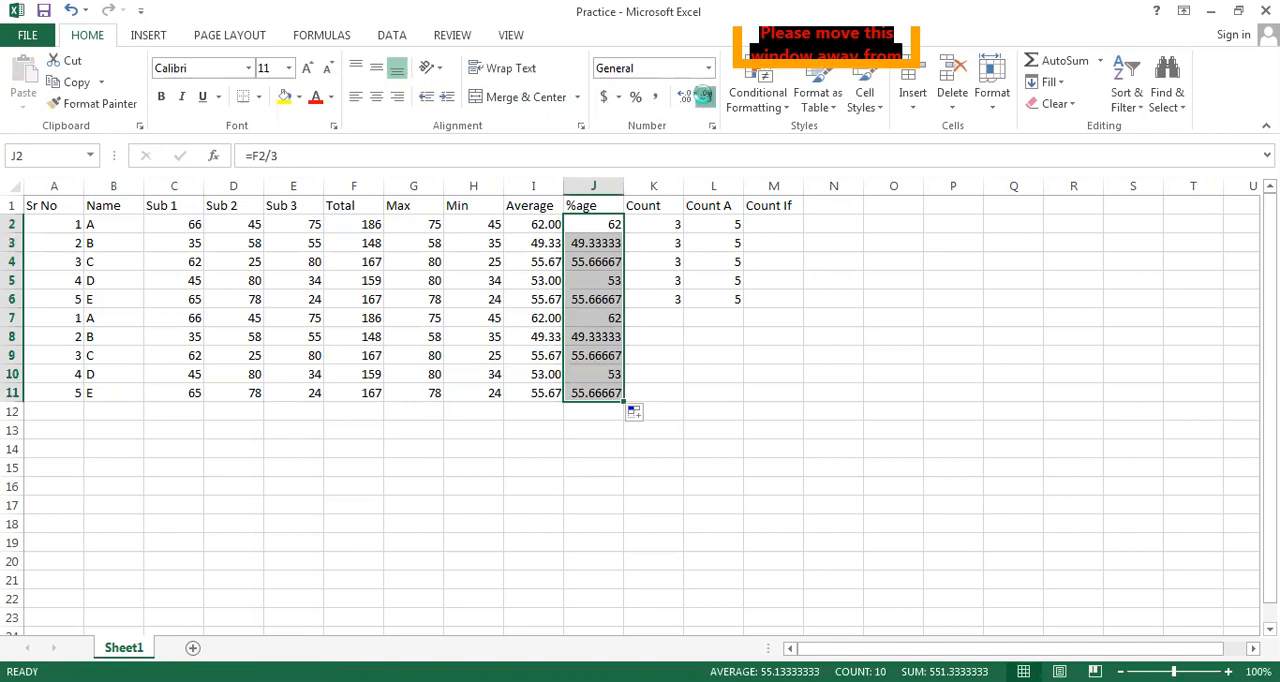
pyautogui.click(705, 97)
pyautogui.click(705, 97)
pyautogui.click(705, 97)
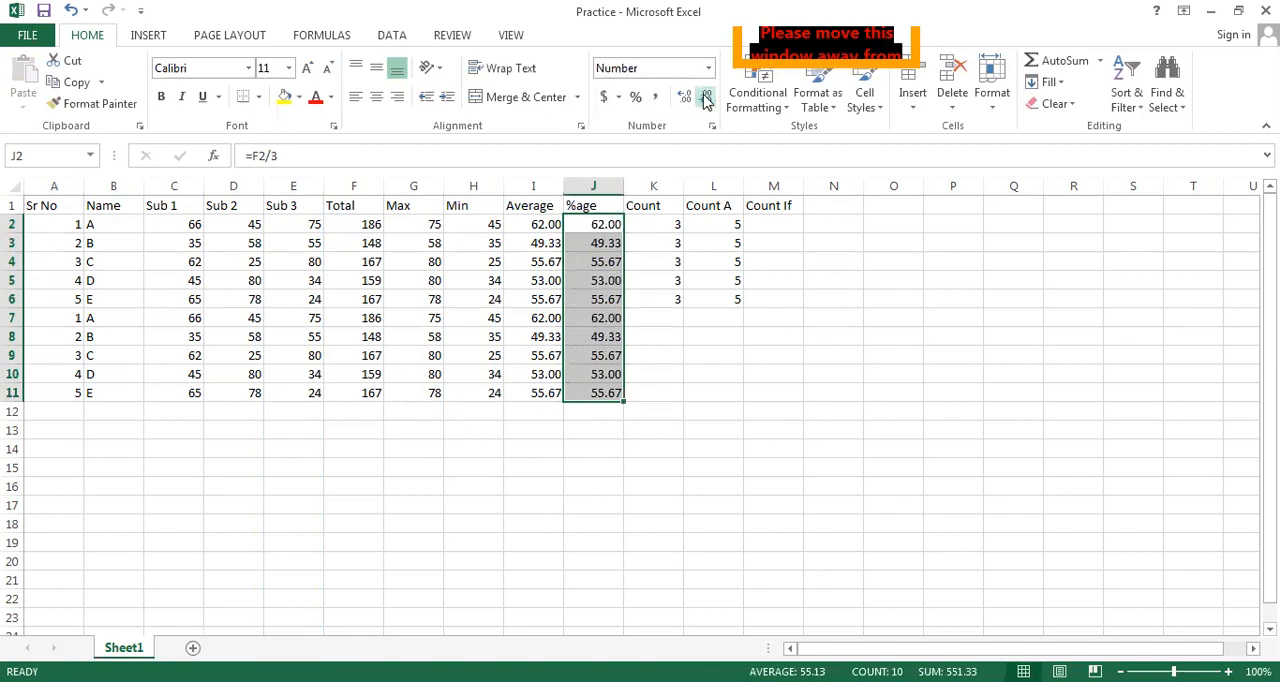
pyautogui.click(726, 406)
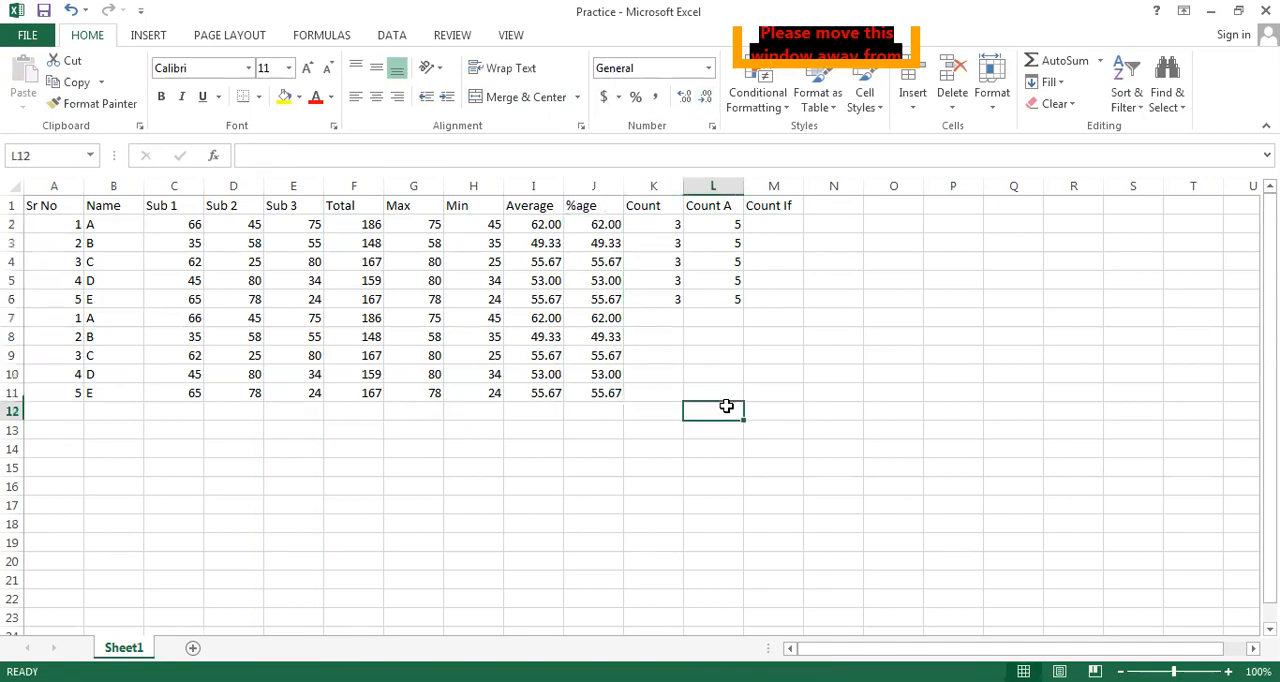
# Extend the Count and Count A formulas from row 2 down through row 11
pyautogui.click(658, 224)
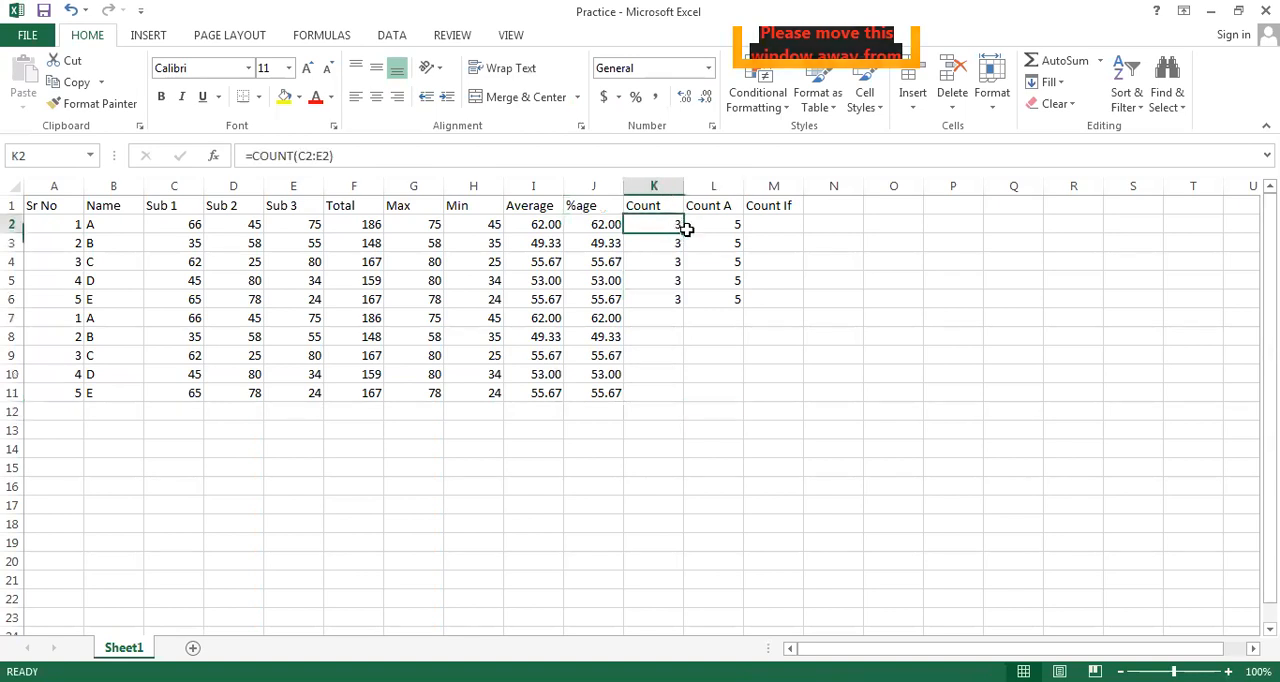
pyautogui.moveTo(686, 233); pyautogui.dragTo(686, 402)
pyautogui.click(726, 224)
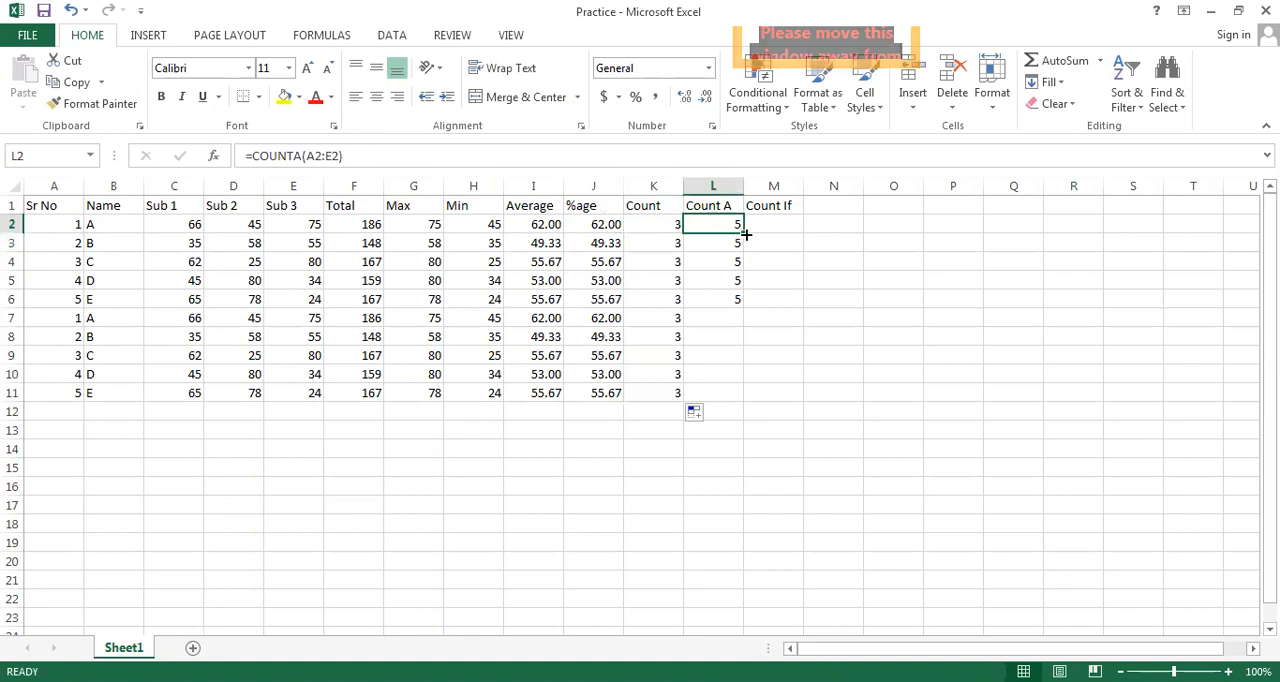
pyautogui.moveTo(743, 233); pyautogui.dragTo(740, 402)
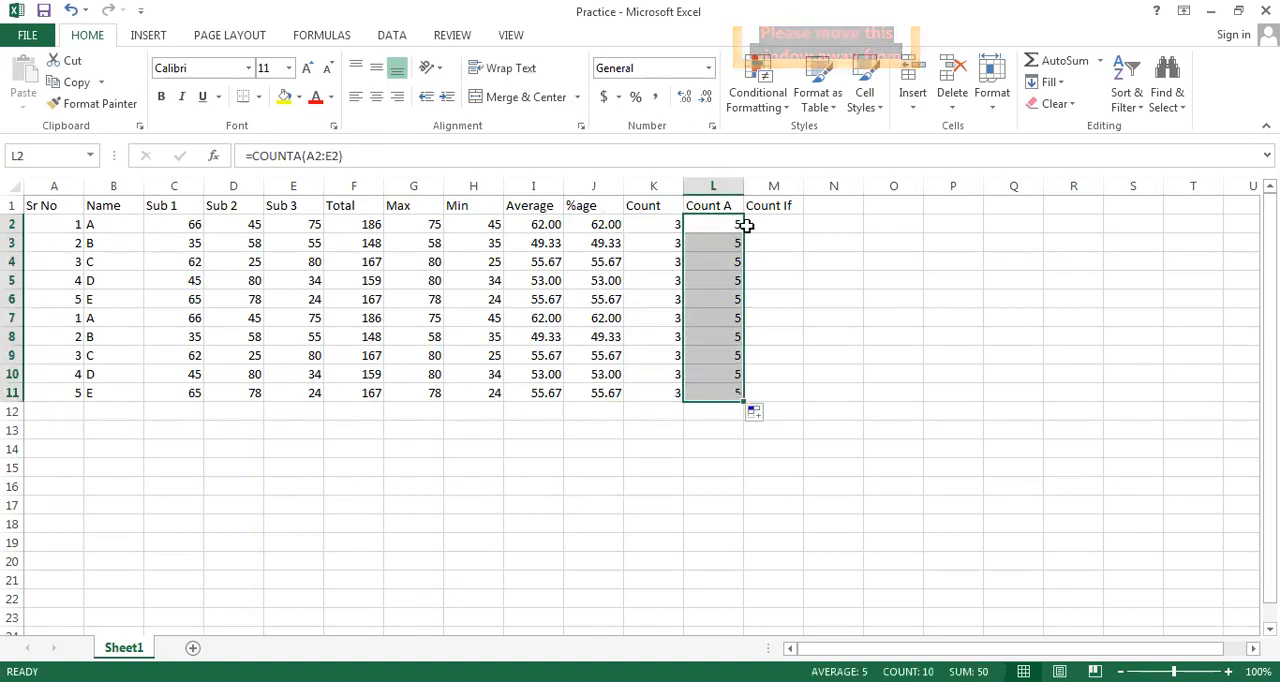
# Insert a new column before the Count column and enter the header Grades in K1
pyautogui.click(645, 188)
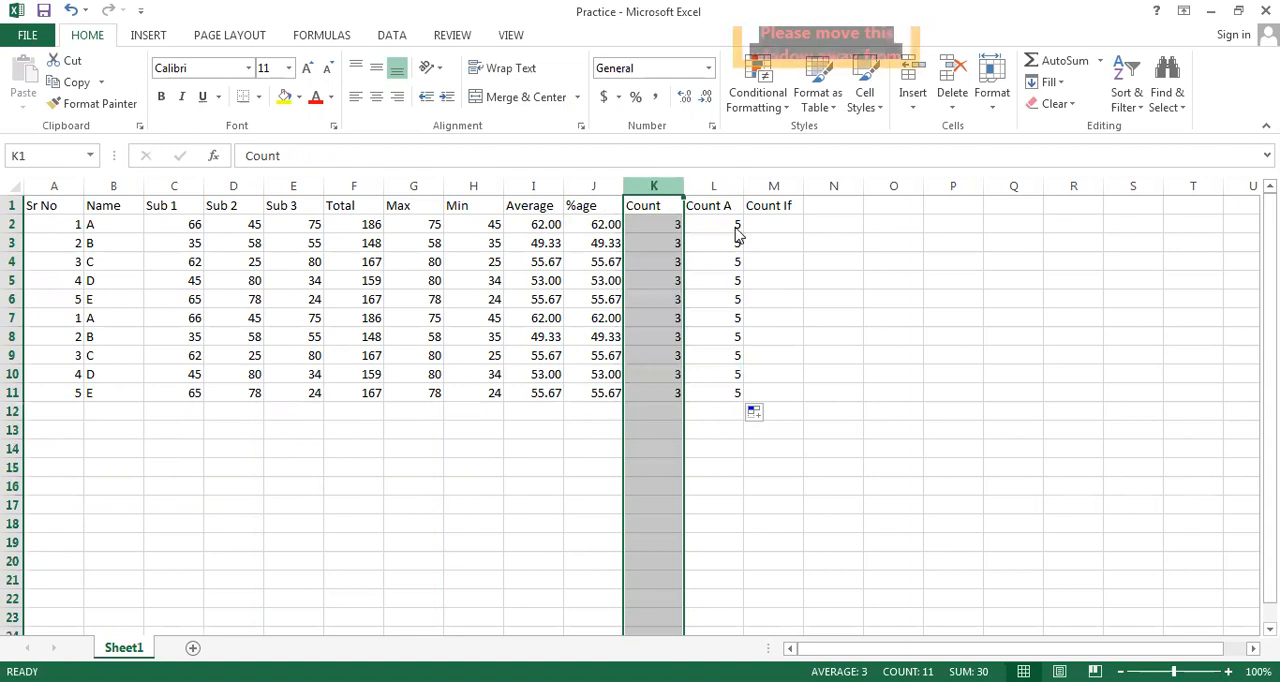
pyautogui.rightClick(653, 190)
pyautogui.click(705, 329)
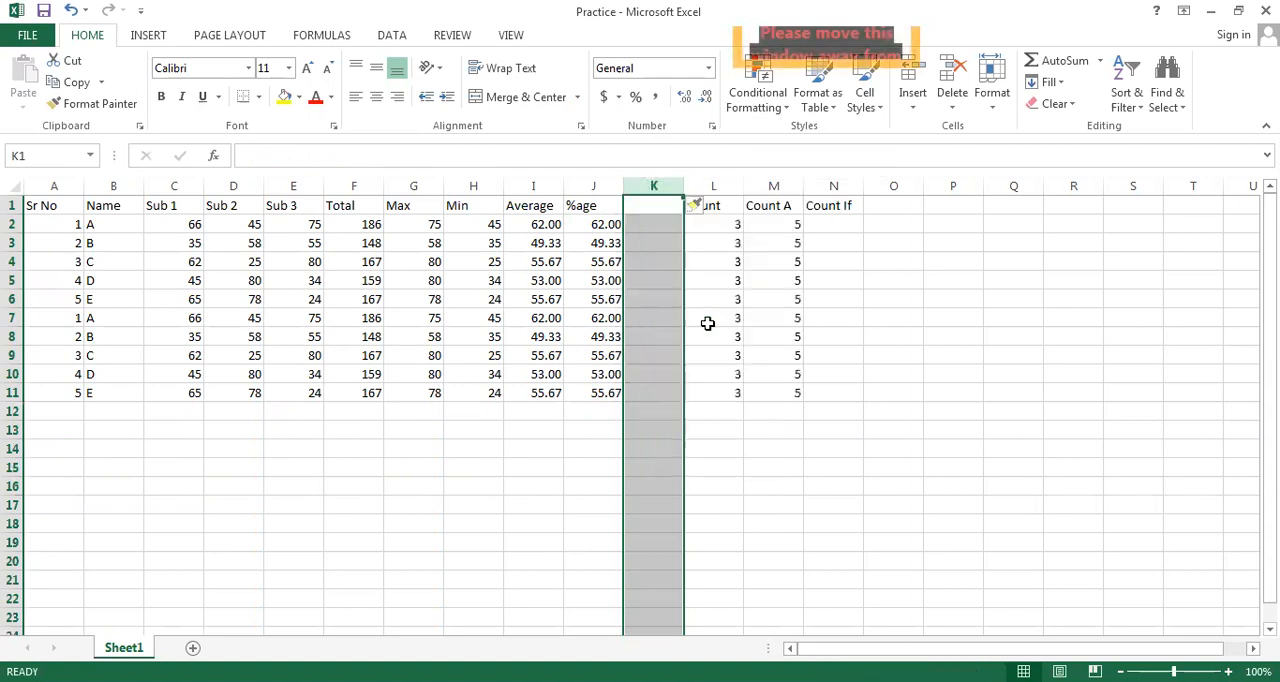
pyautogui.click(638, 202)
pyautogui.write('G')
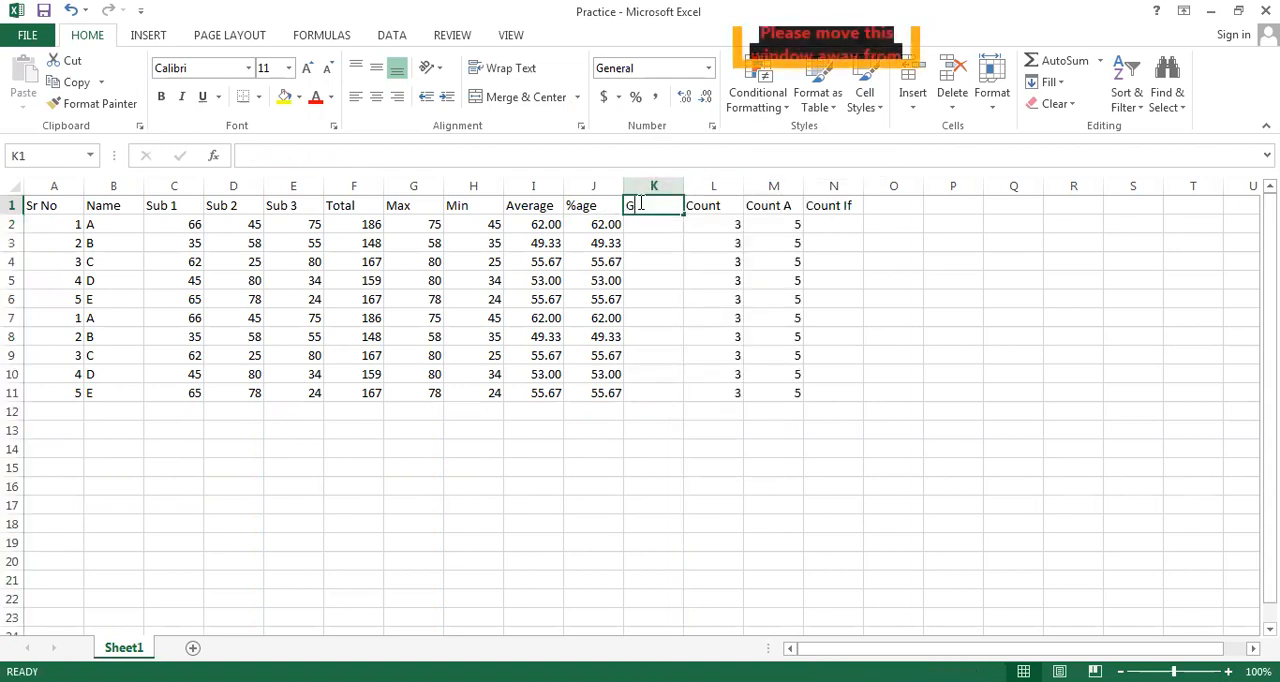
pyautogui.write('rades')
pyautogui.press('Return')
# Fill K2:K11 of the Grades column with A, B, C, D, A, B, C, C, A and B
pyautogui.write('A')
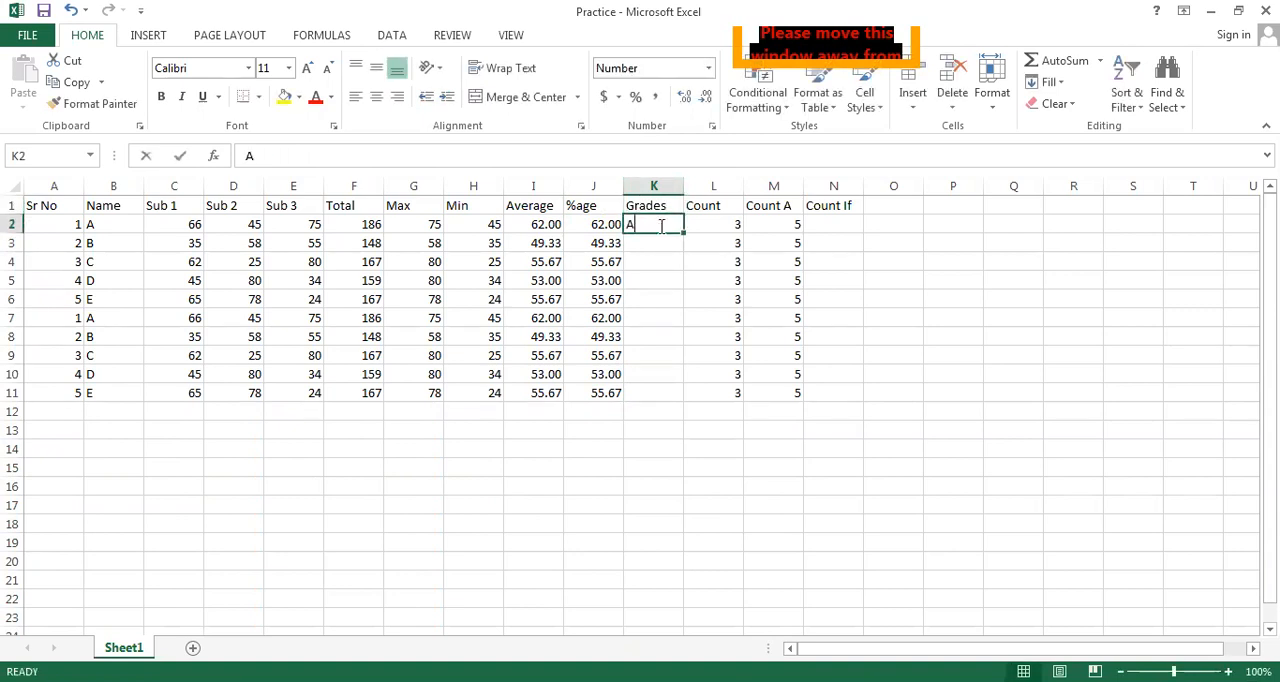
pyautogui.press('Return')
pyautogui.write('B')
pyautogui.press('Return')
pyautogui.write('C')
pyautogui.press('Return')
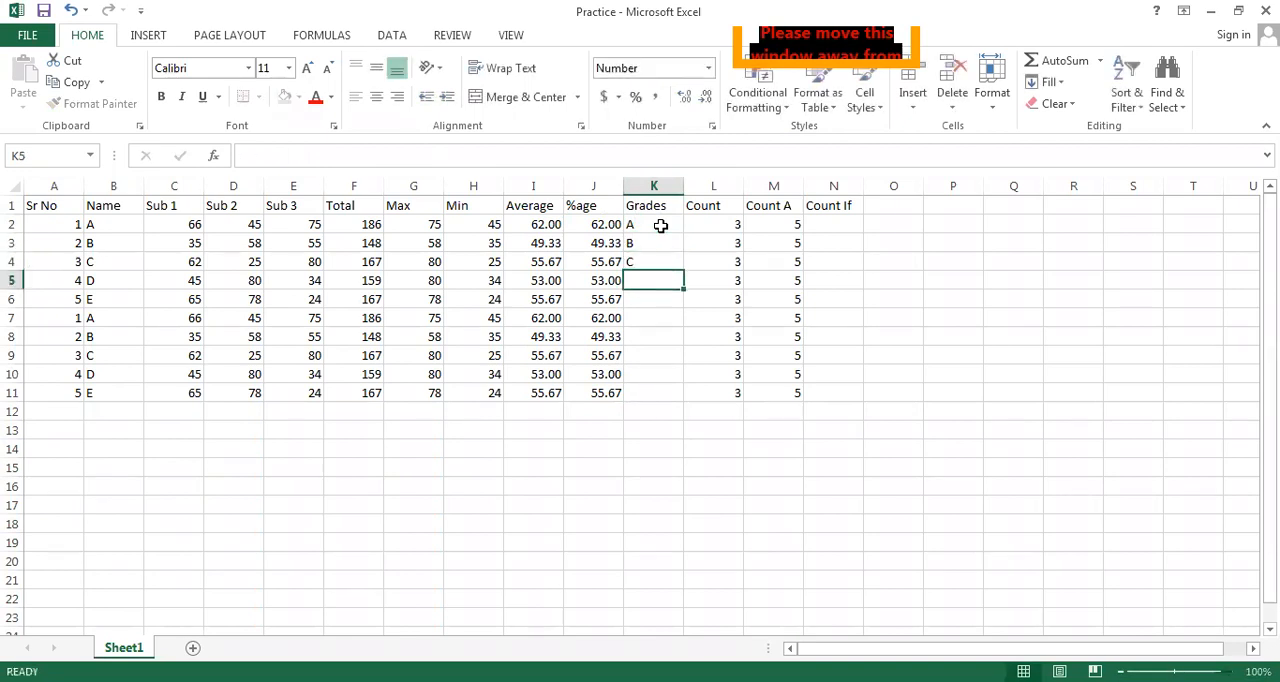
pyautogui.write('D')
pyautogui.press('Return')
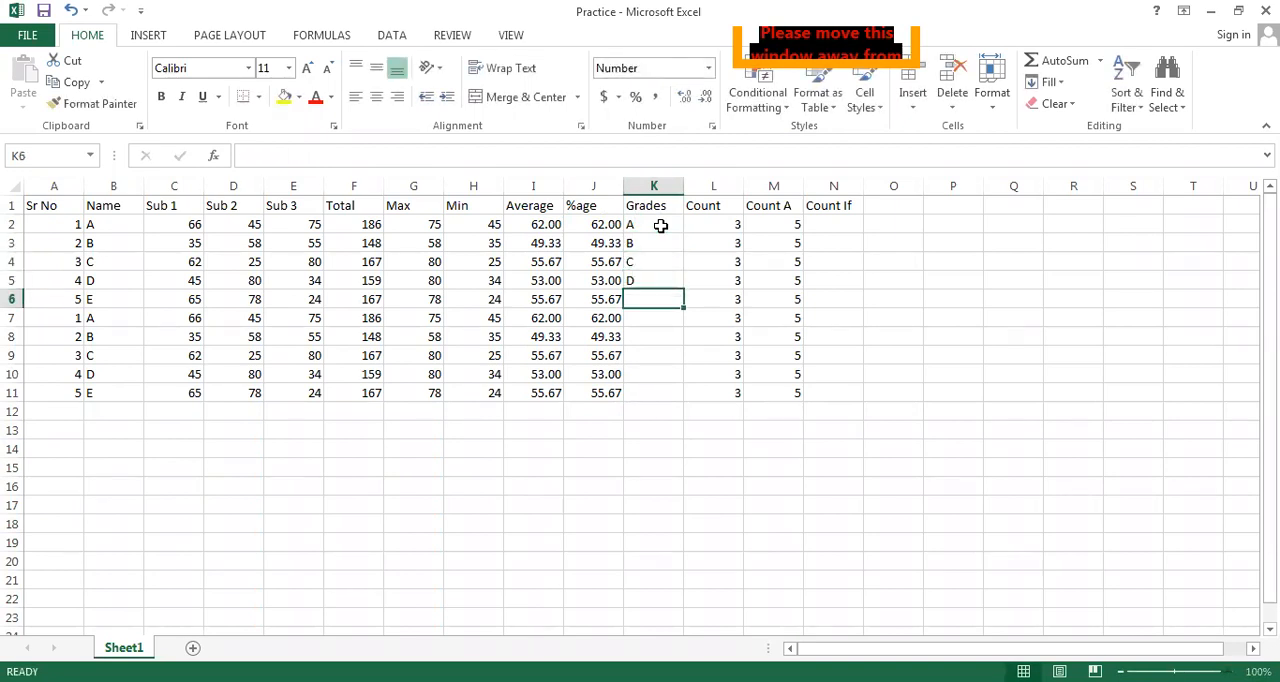
pyautogui.write('A')
pyautogui.press('Return')
pyautogui.write('B')
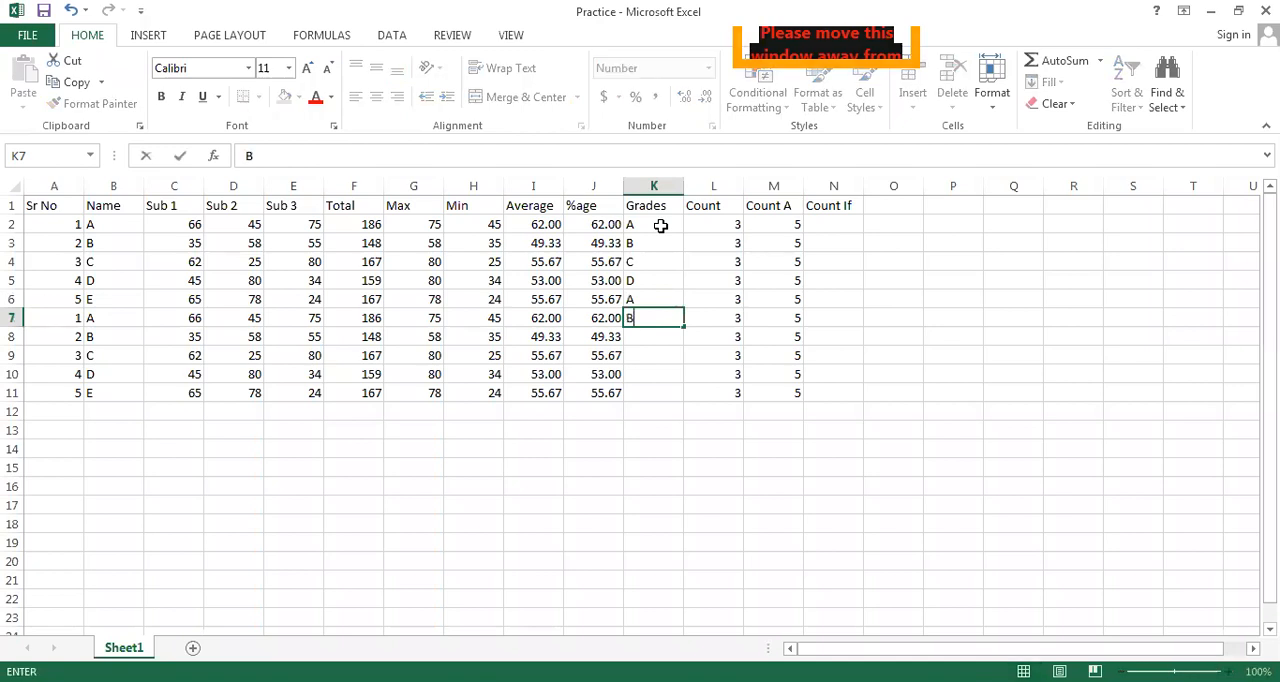
pyautogui.press('Return')
pyautogui.write('C')
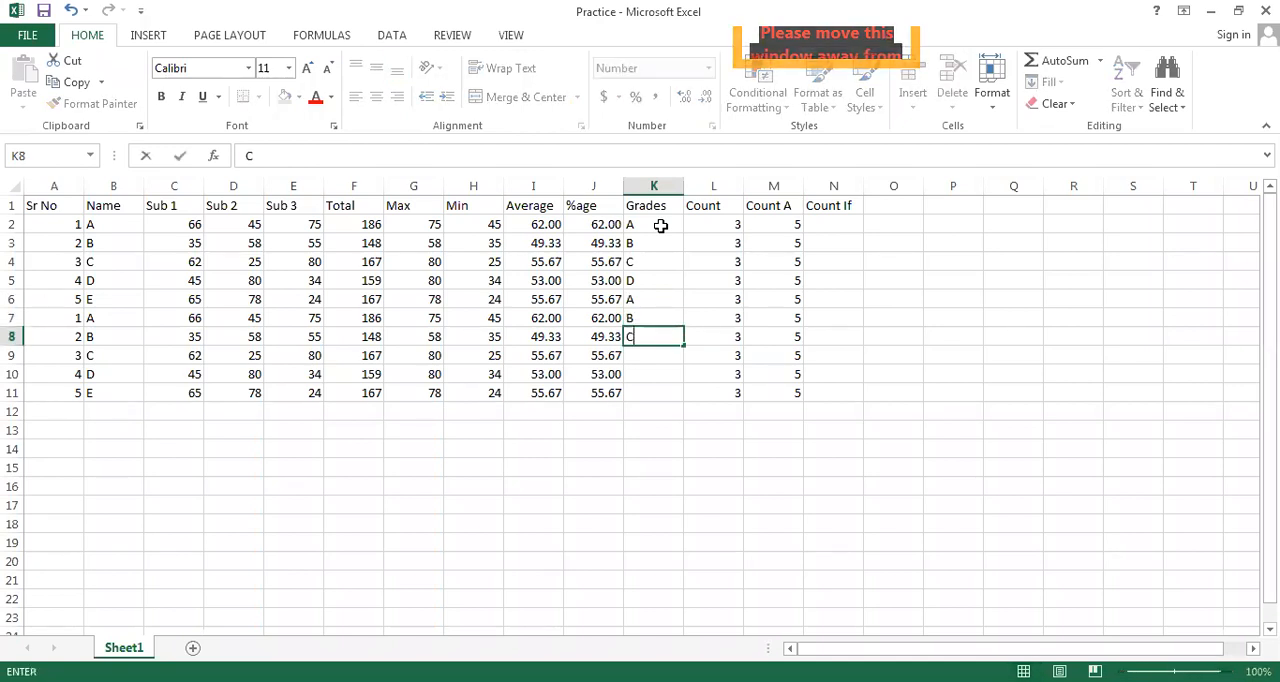
pyautogui.press('Return')
pyautogui.write('C')
pyautogui.press('Return')
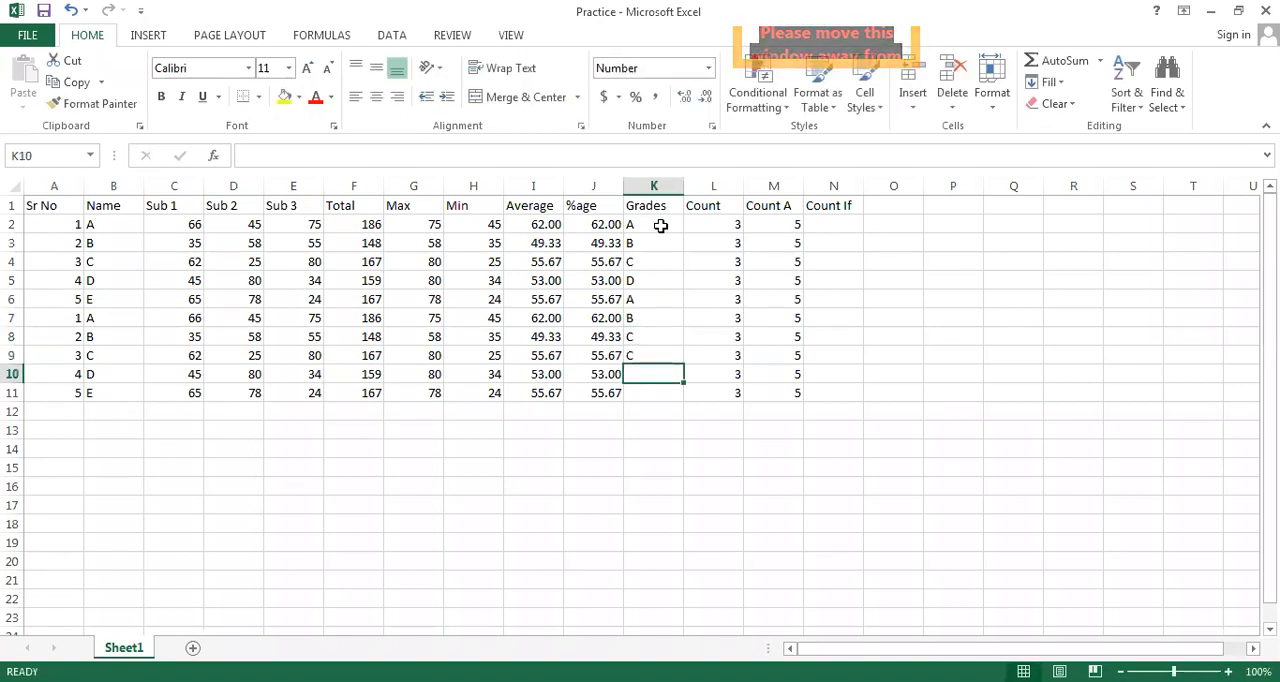
pyautogui.write('A')
pyautogui.press('Return')
pyautogui.write('B')
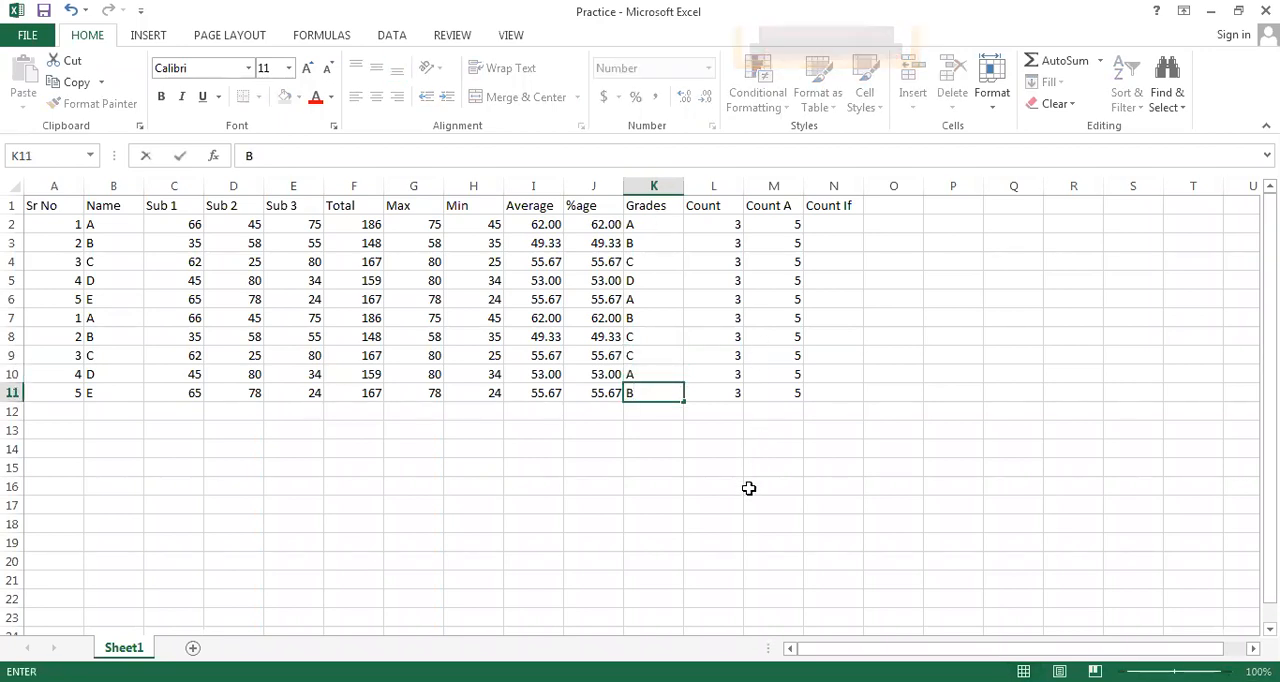
pyautogui.click(749, 488)
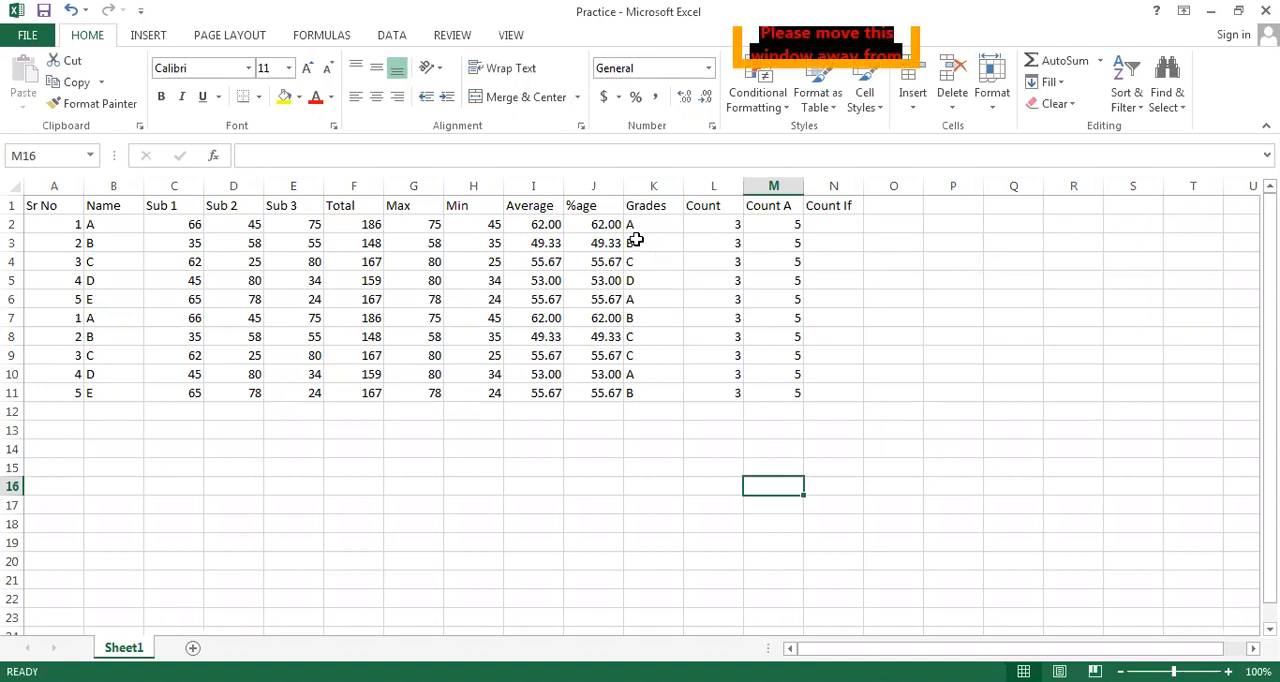
# List the grade criteria A, B, C and D down cells R2:R5
pyautogui.click(1084, 224)
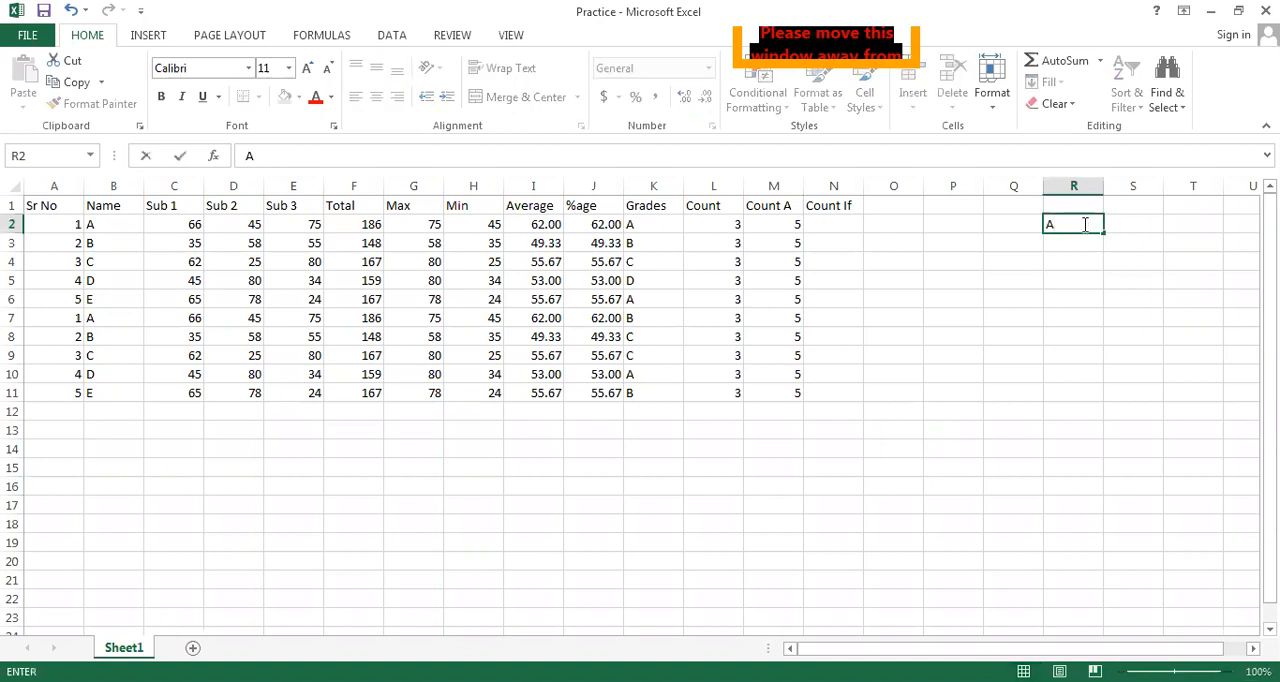
pyautogui.press('Return')
pyautogui.write('B')
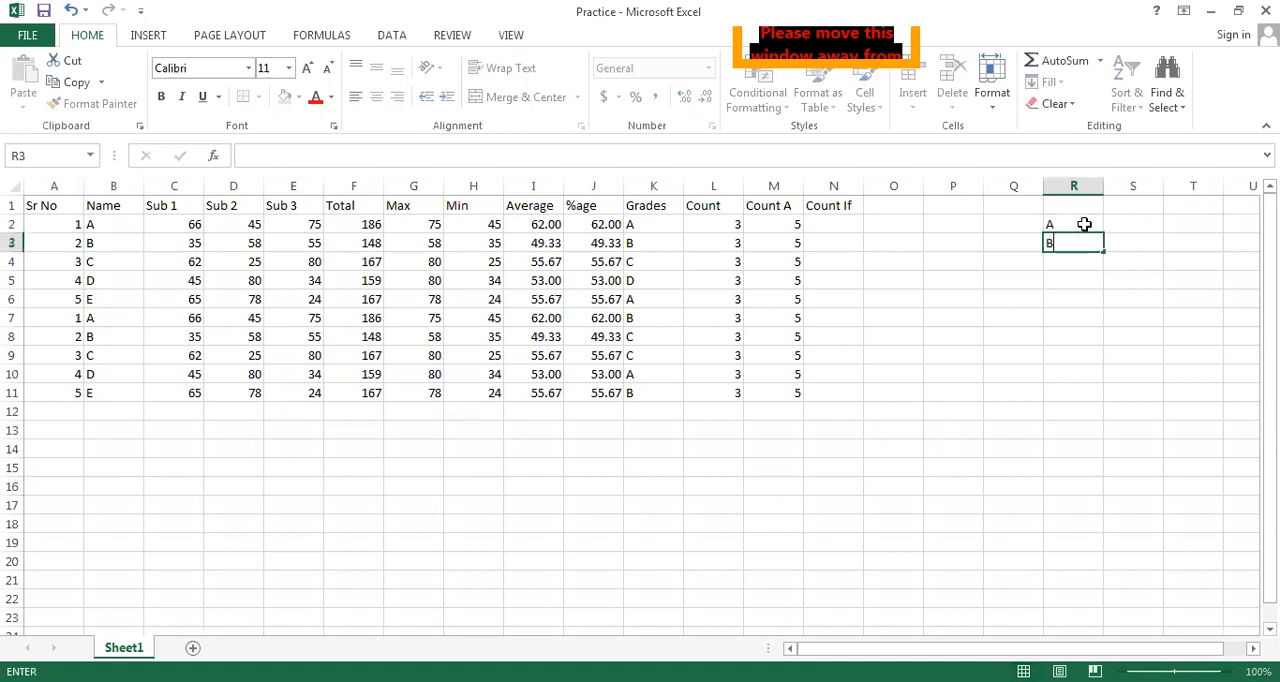
pyautogui.press('Return')
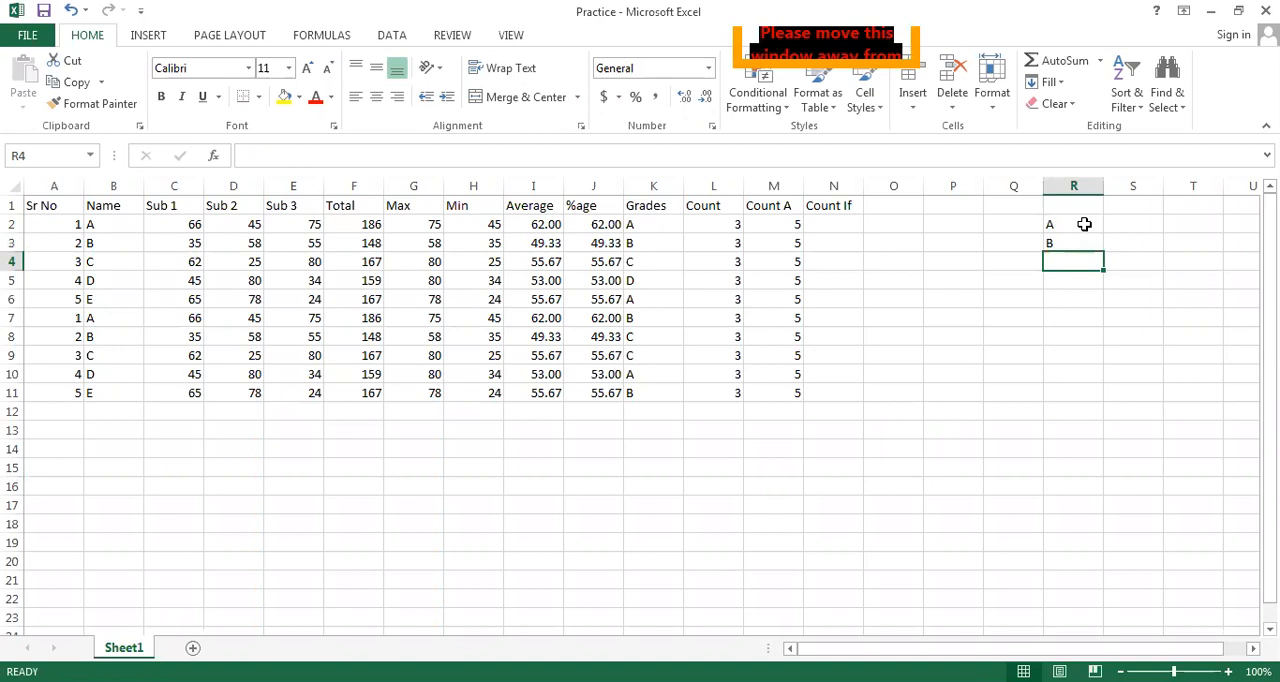
pyautogui.write('C')
pyautogui.press('Return')
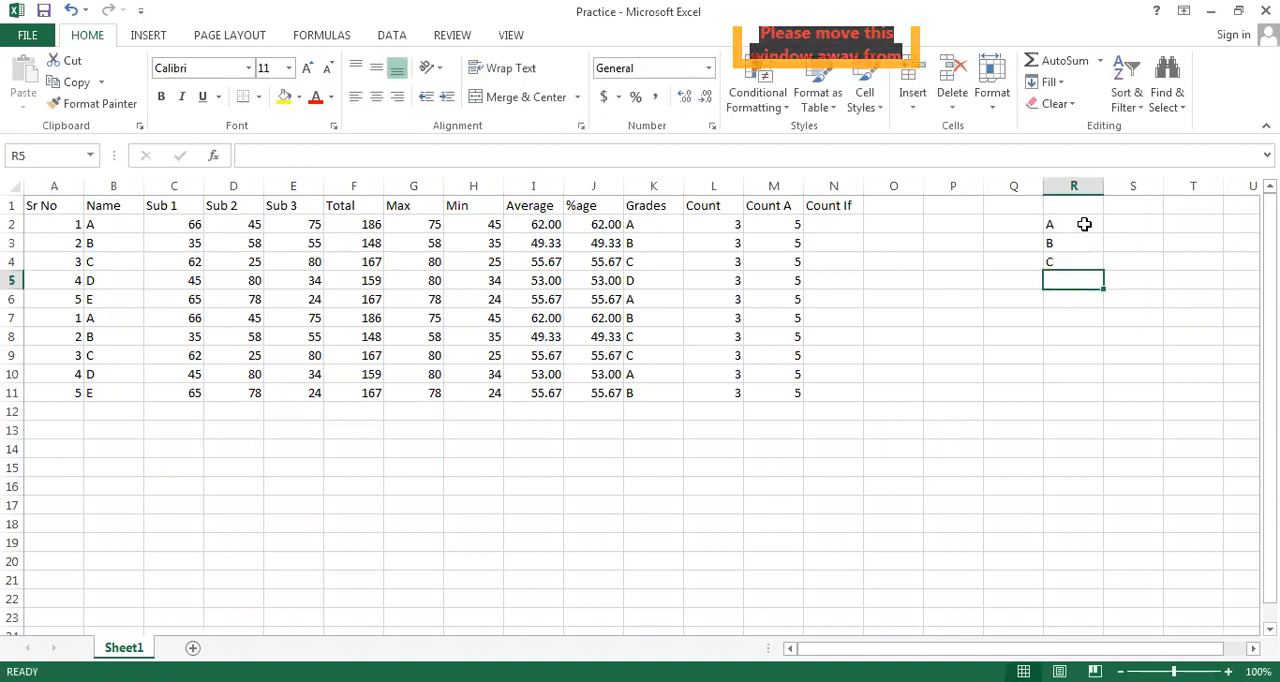
pyautogui.write('D')
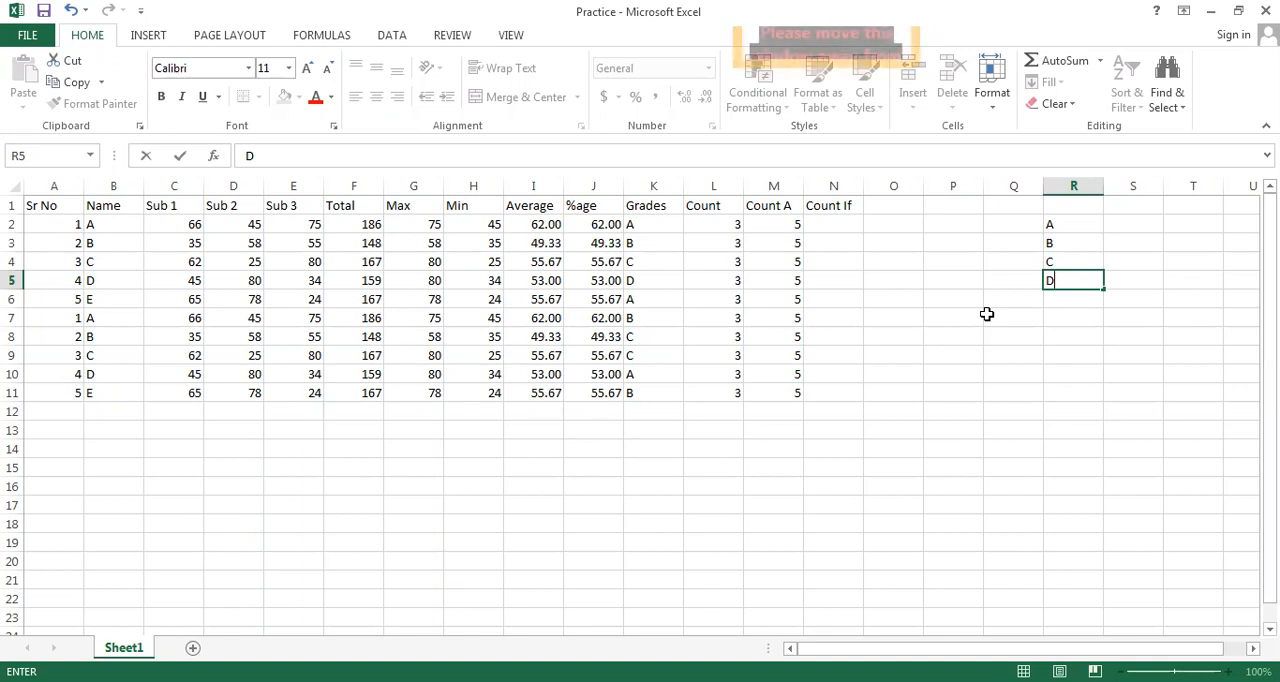
# Begin a COUNTIF formula in cell N2 under the Count If header
pyautogui.click(837, 226)
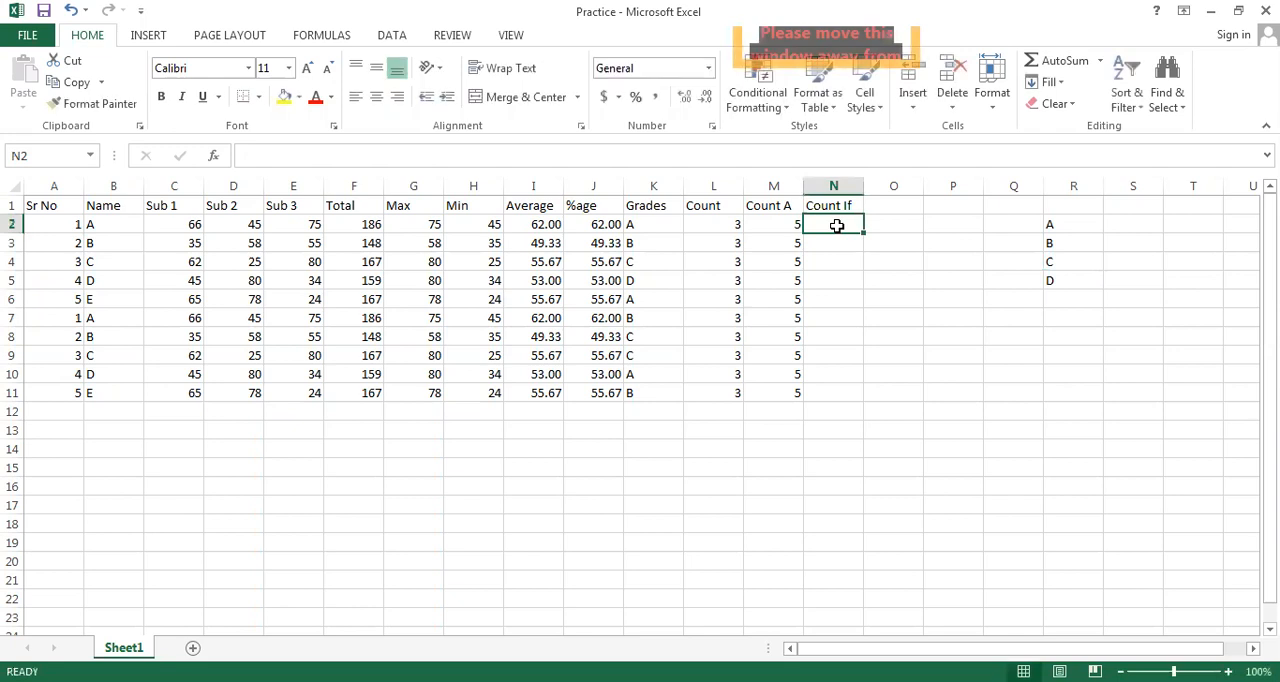
pyautogui.write('=')
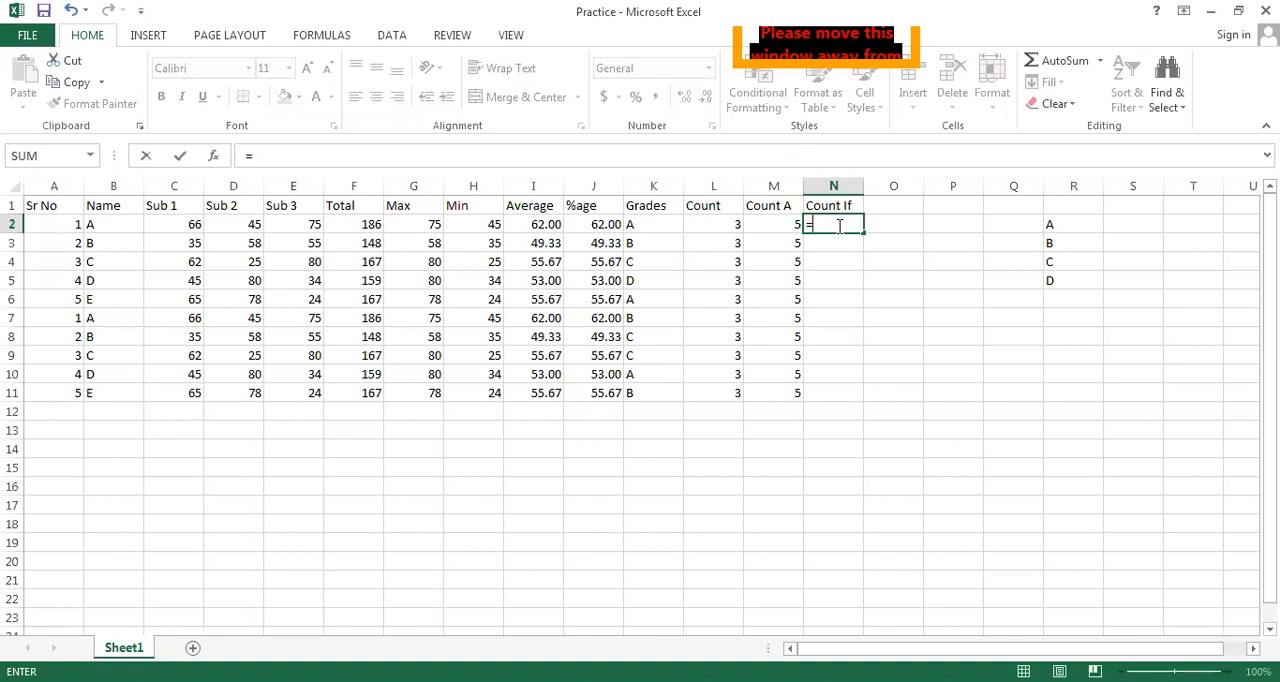
pyautogui.write('count')
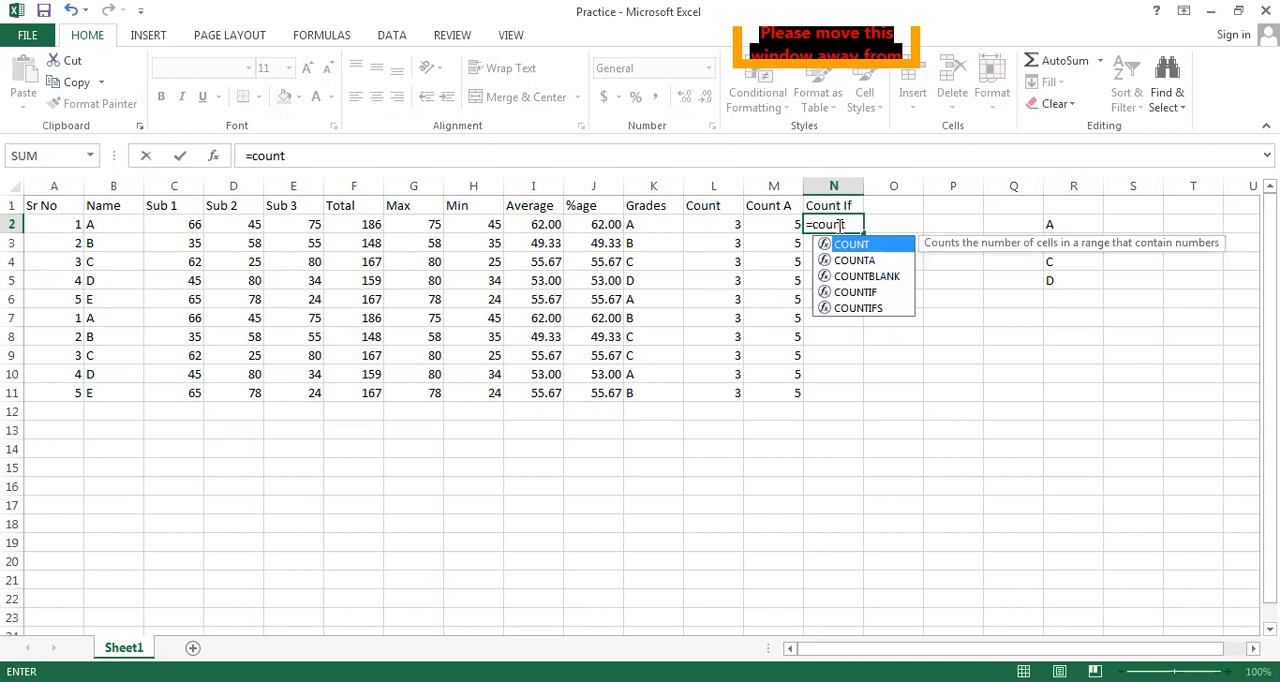
pyautogui.write('if')
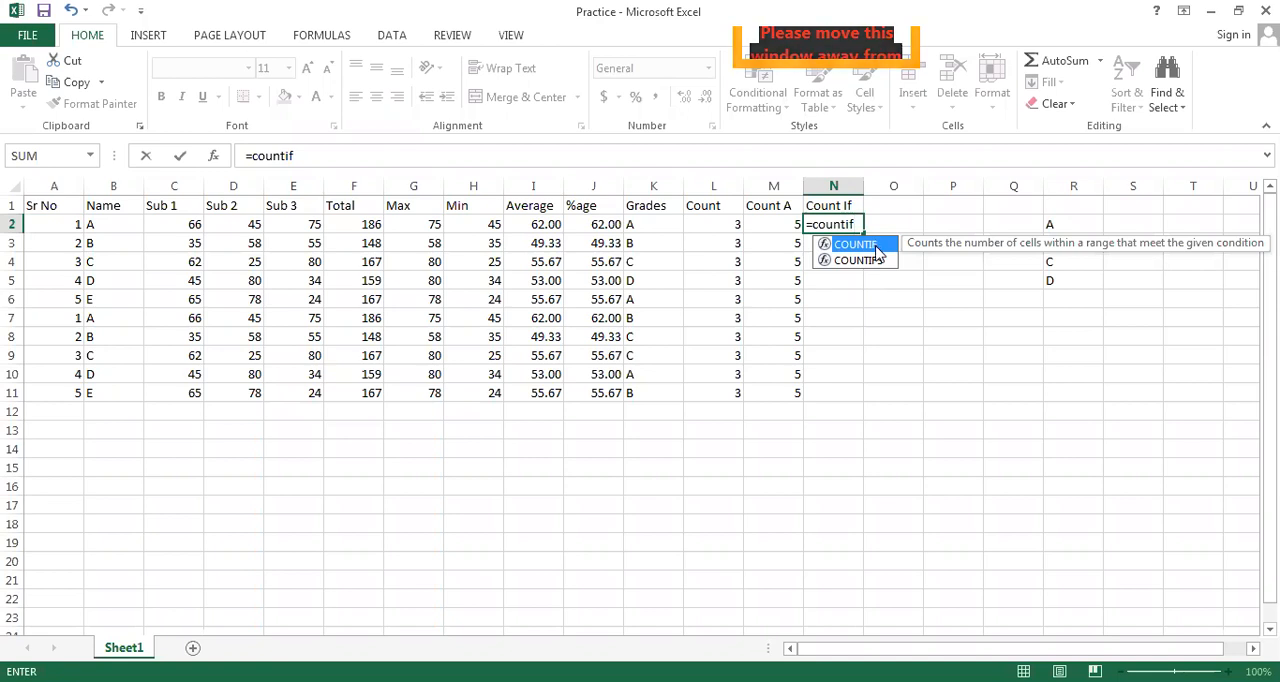
pyautogui.doubleClick(877, 249)
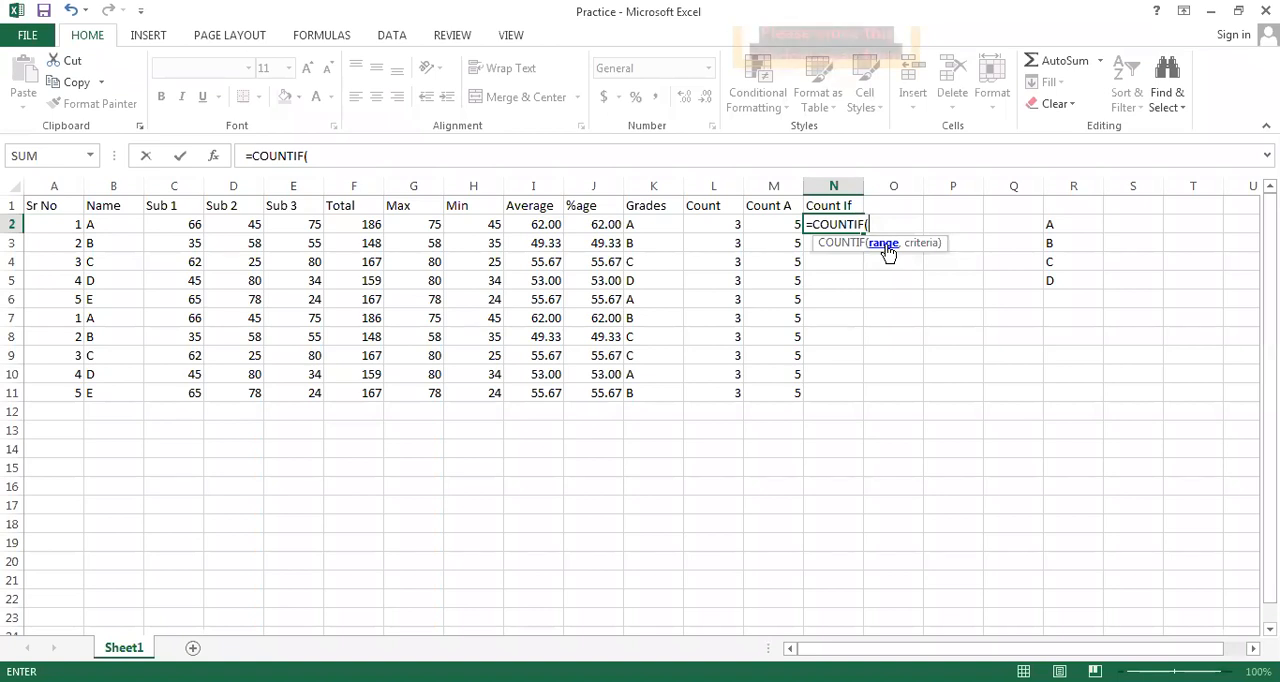
pyautogui.click(634, 225)
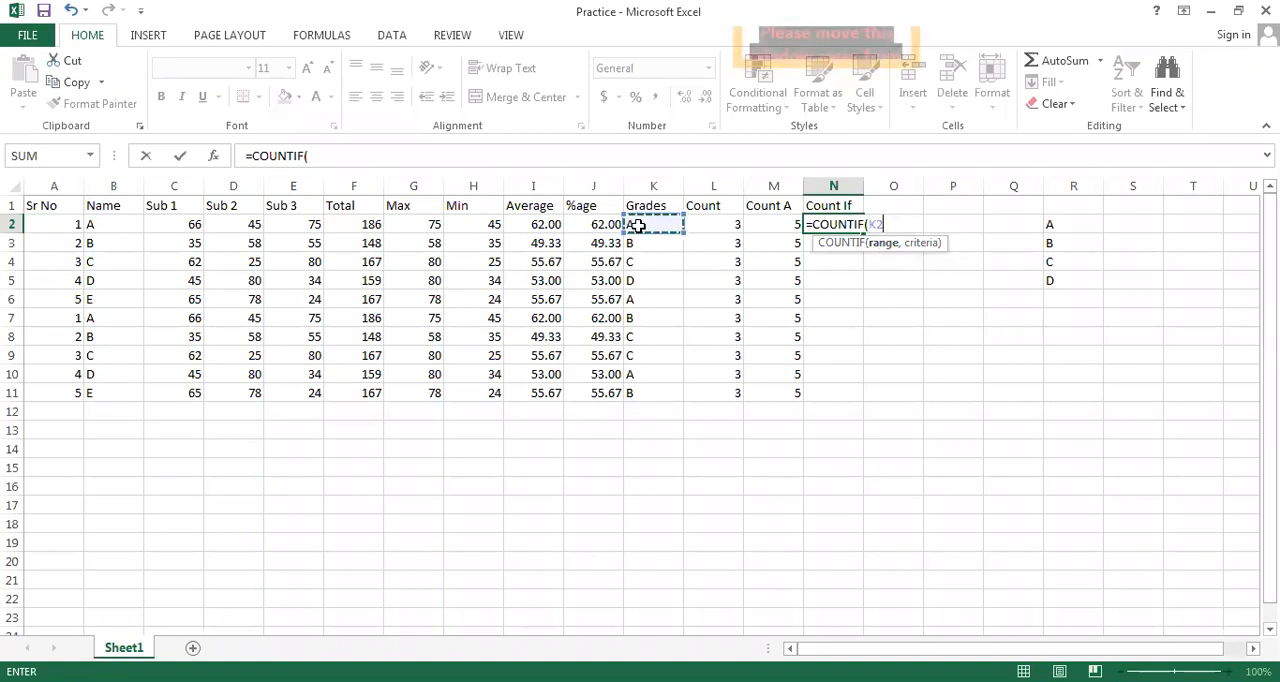
pyautogui.keyDown('shift'); pyautogui.click(651, 393); pyautogui.keyUp('shift')
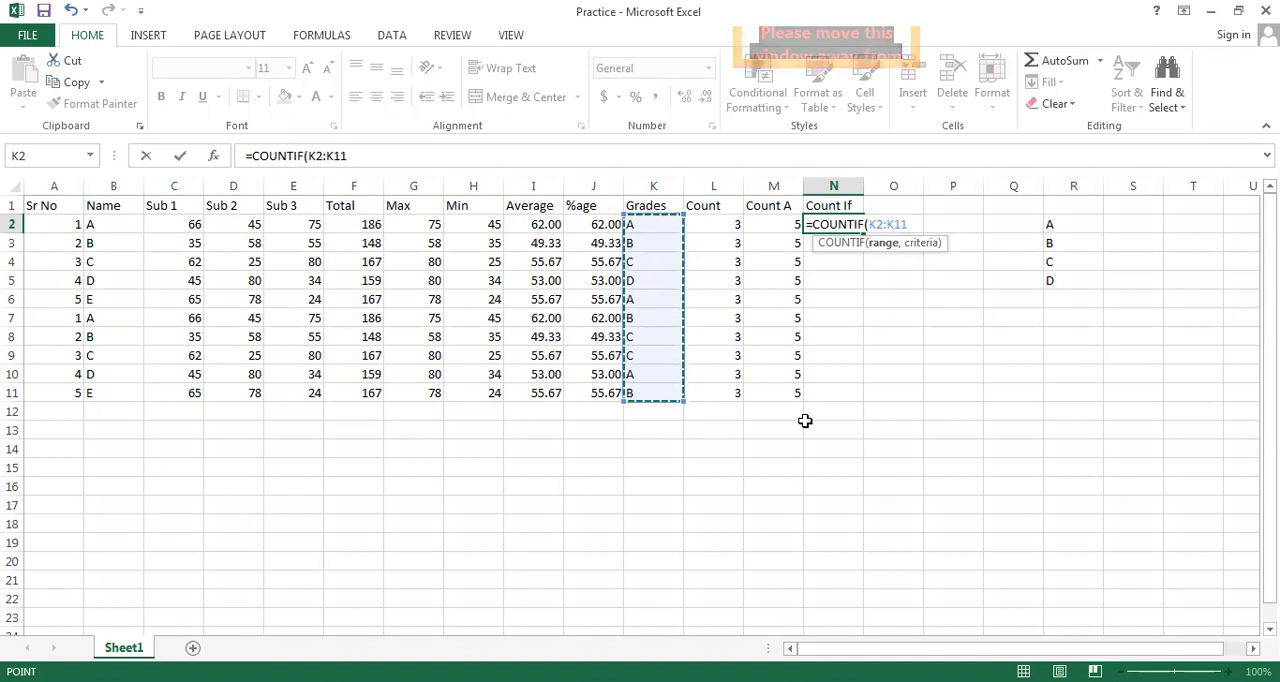
pyautogui.press('F4')
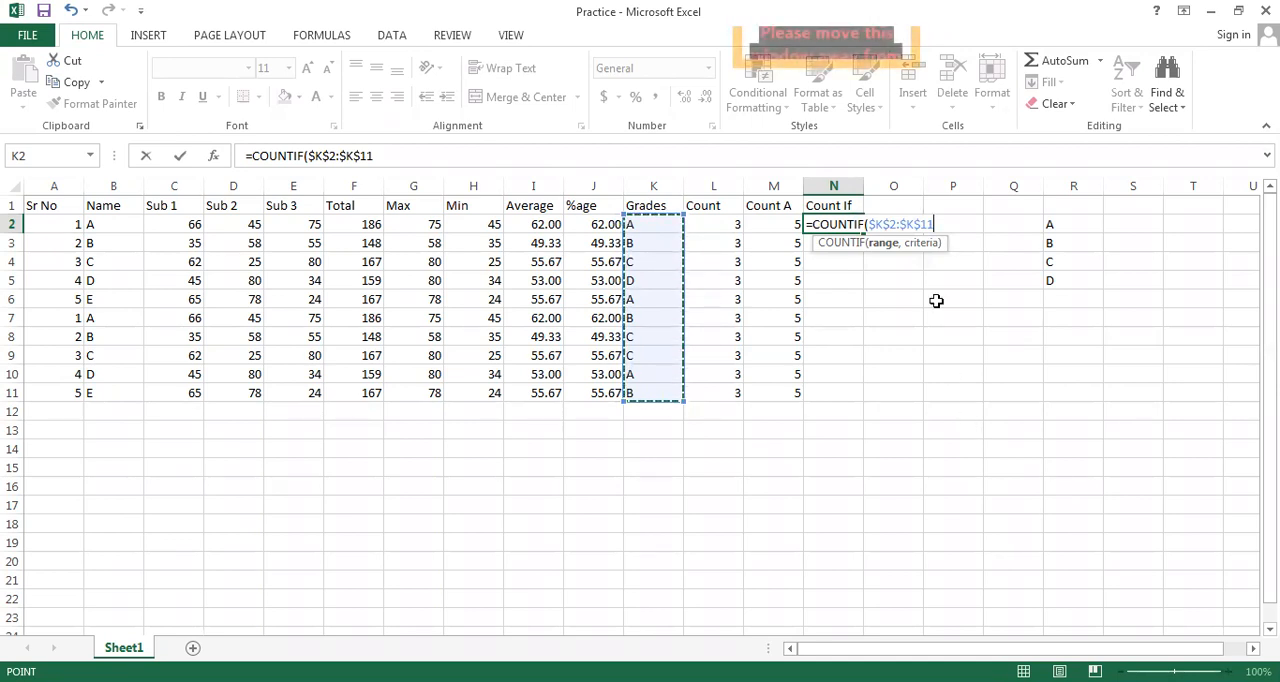
pyautogui.moveTo(948, 224); pyautogui.dragTo(869, 224)
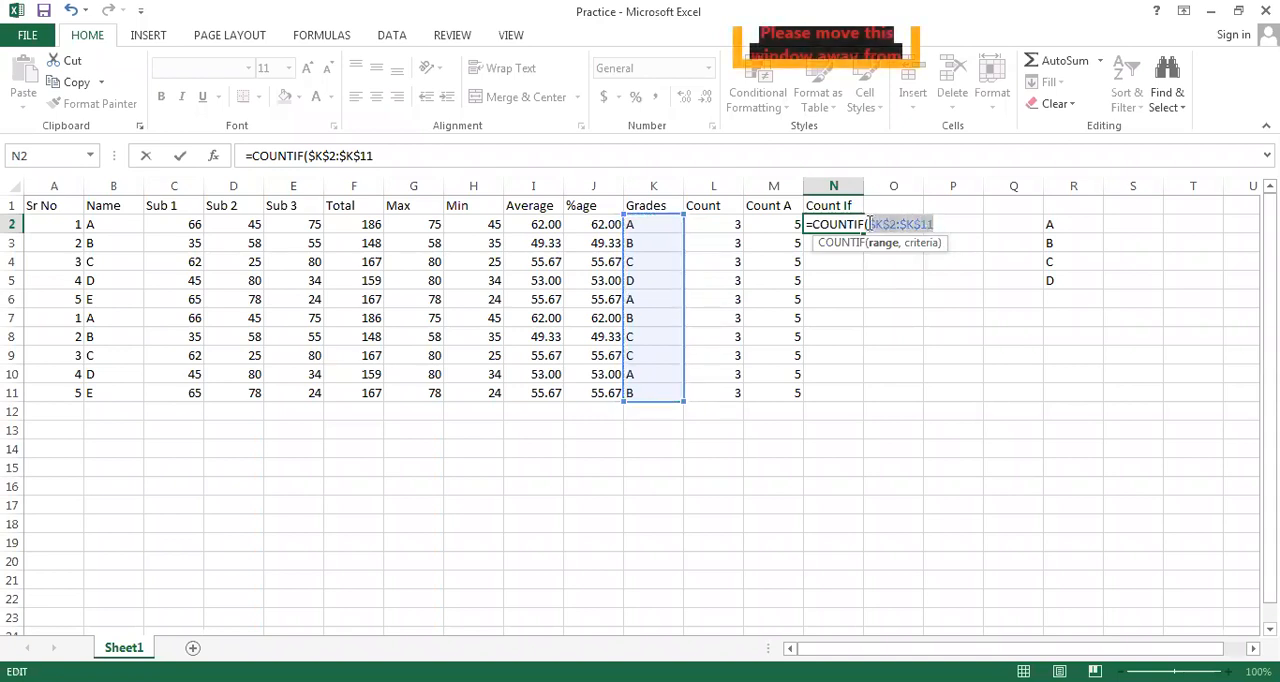
pyautogui.press('BackSpace')
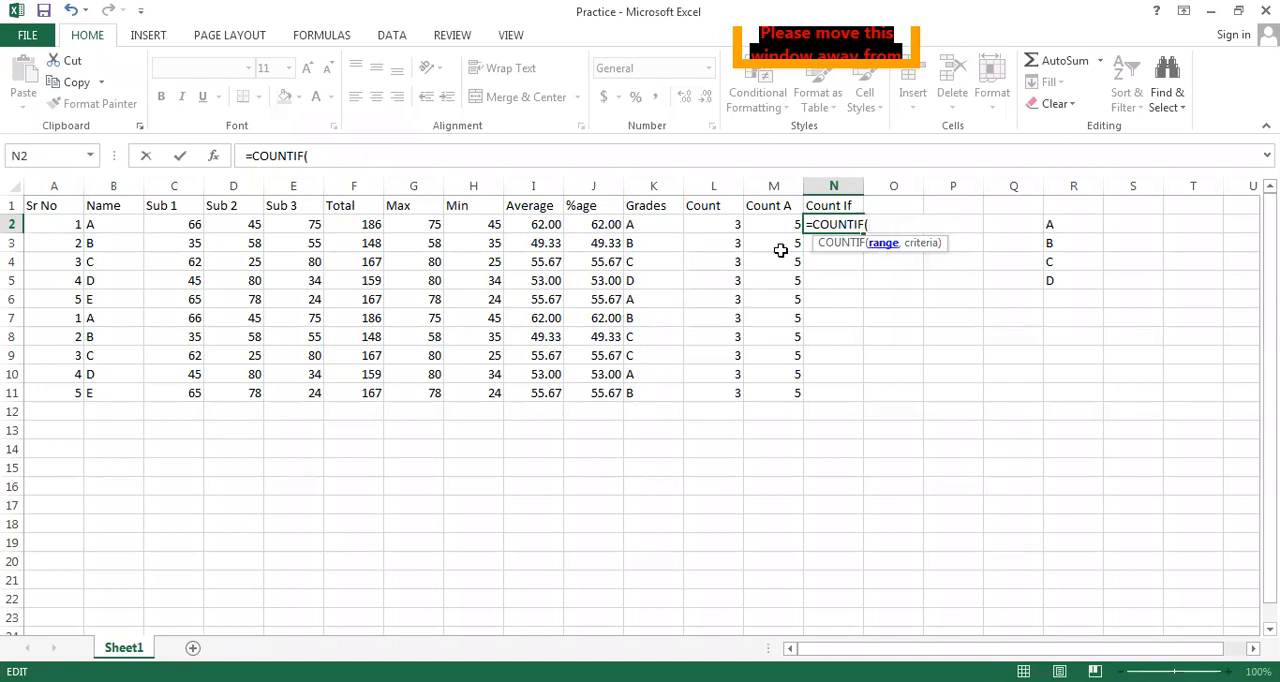
# Complete the N2 formula as =COUNTIF($K$2:$K$11,R2), with the grades range locked as an absolute reference
pyautogui.click(648, 224)
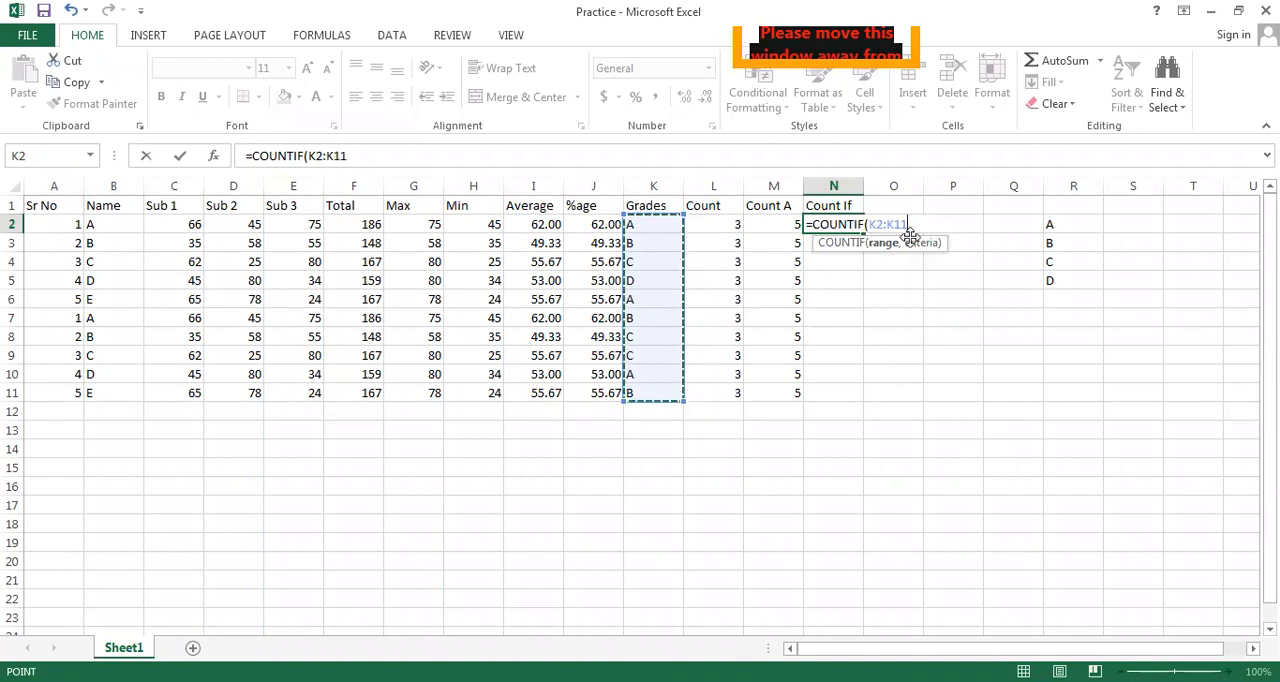
pyautogui.press('F4')
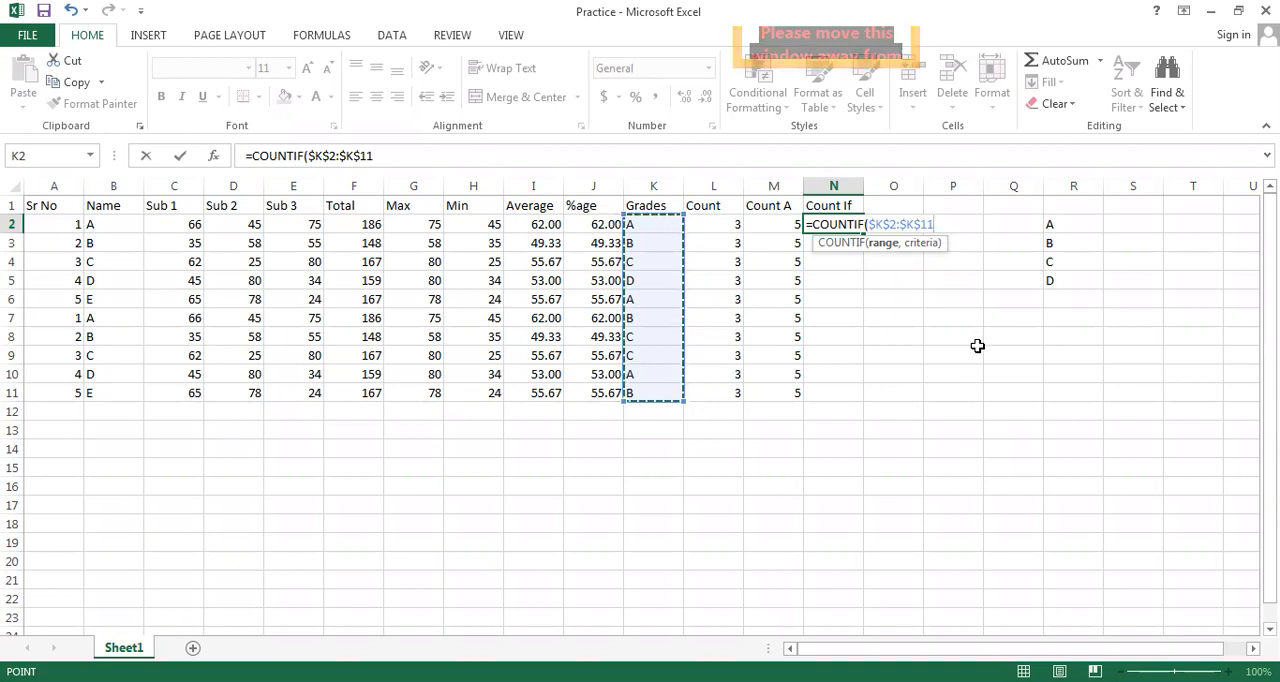
pyautogui.write(',')
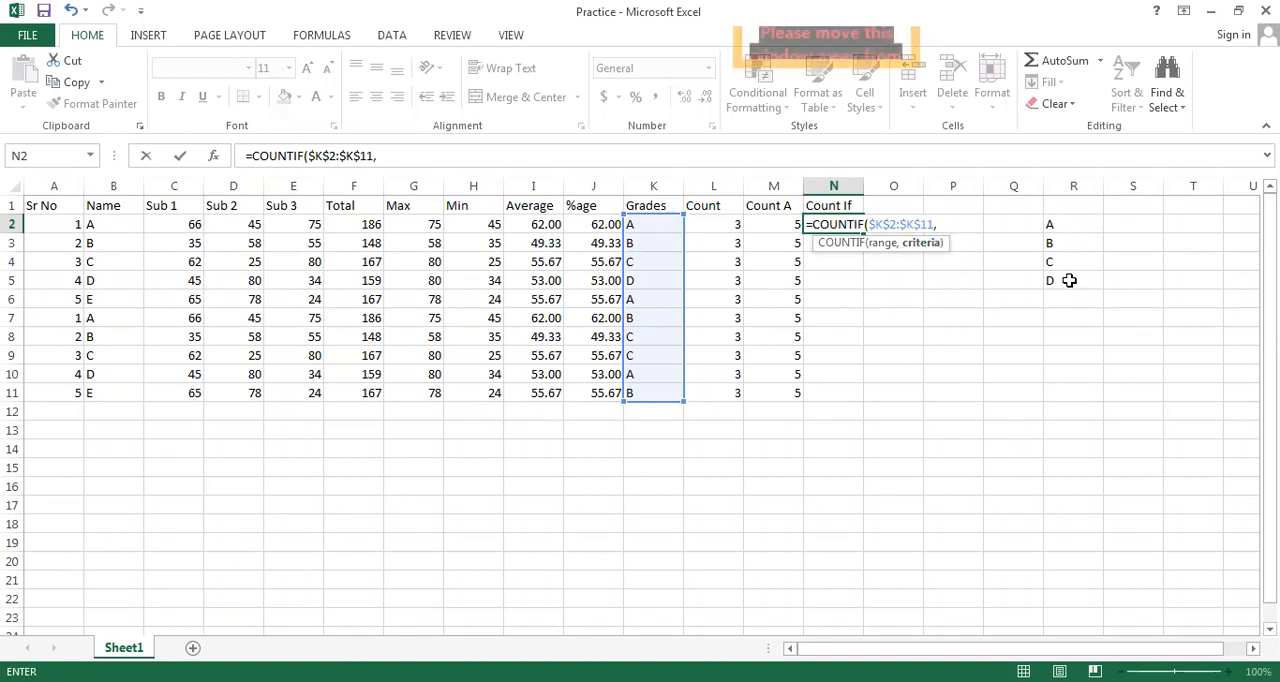
pyautogui.click(1061, 228)
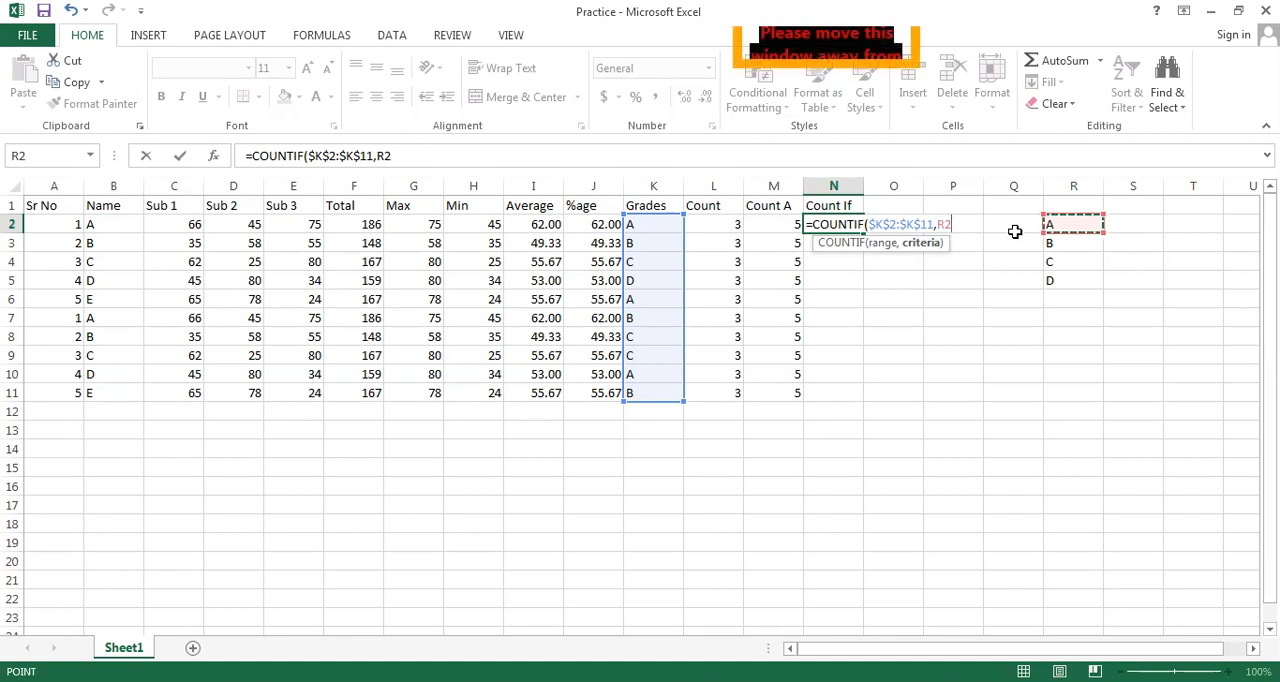
pyautogui.write(')')
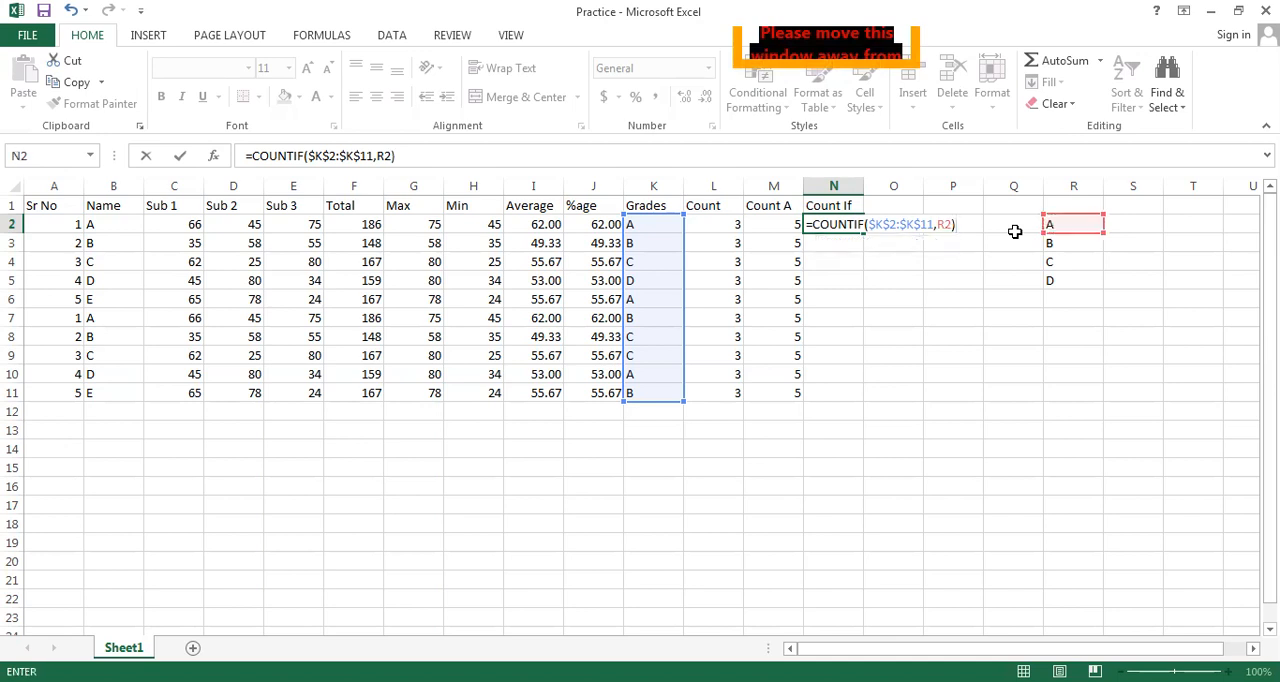
pyautogui.press('Return')
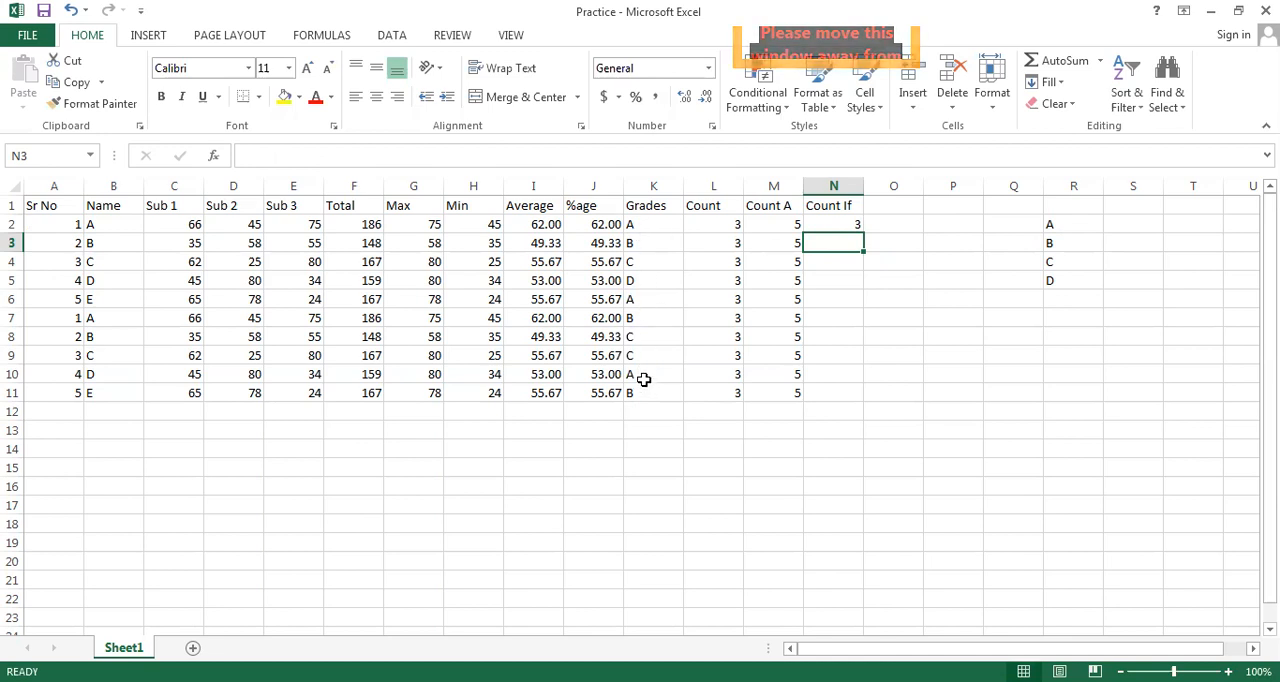
# Copy the COUNTIF formula from N2 down through N11 and clear the surplus results in N6:N11
pyautogui.click(856, 226)
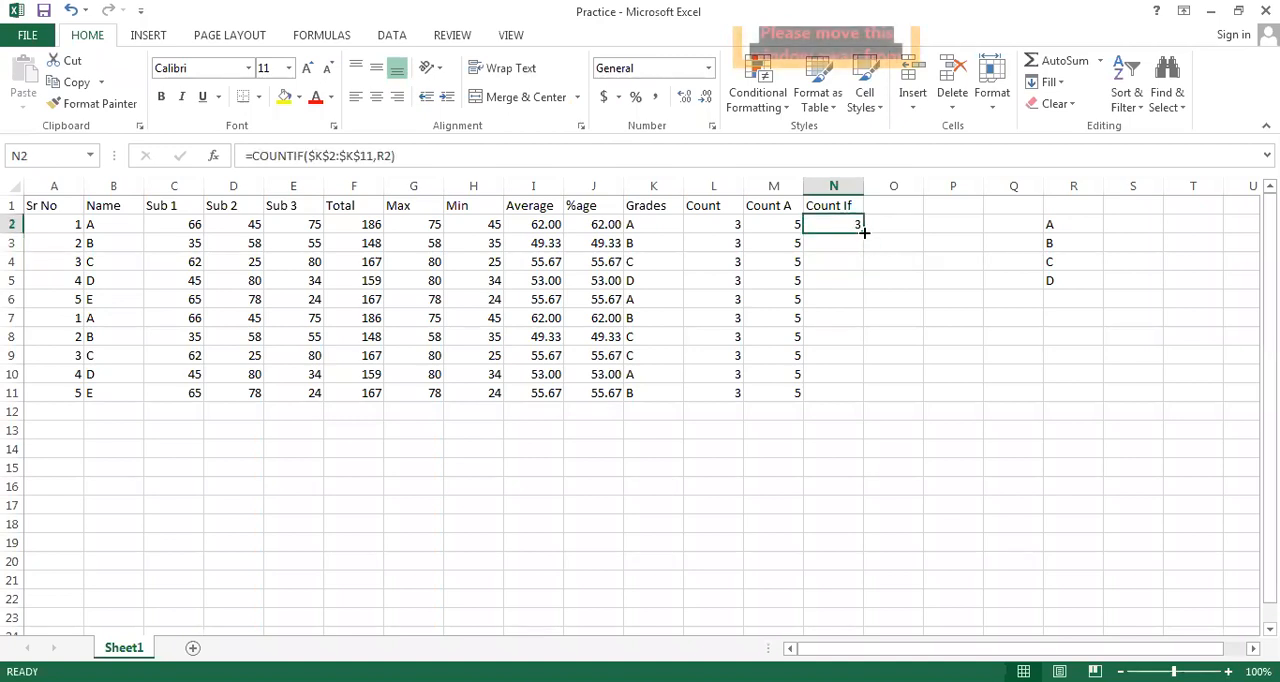
pyautogui.moveTo(864, 236); pyautogui.dragTo(866, 397)
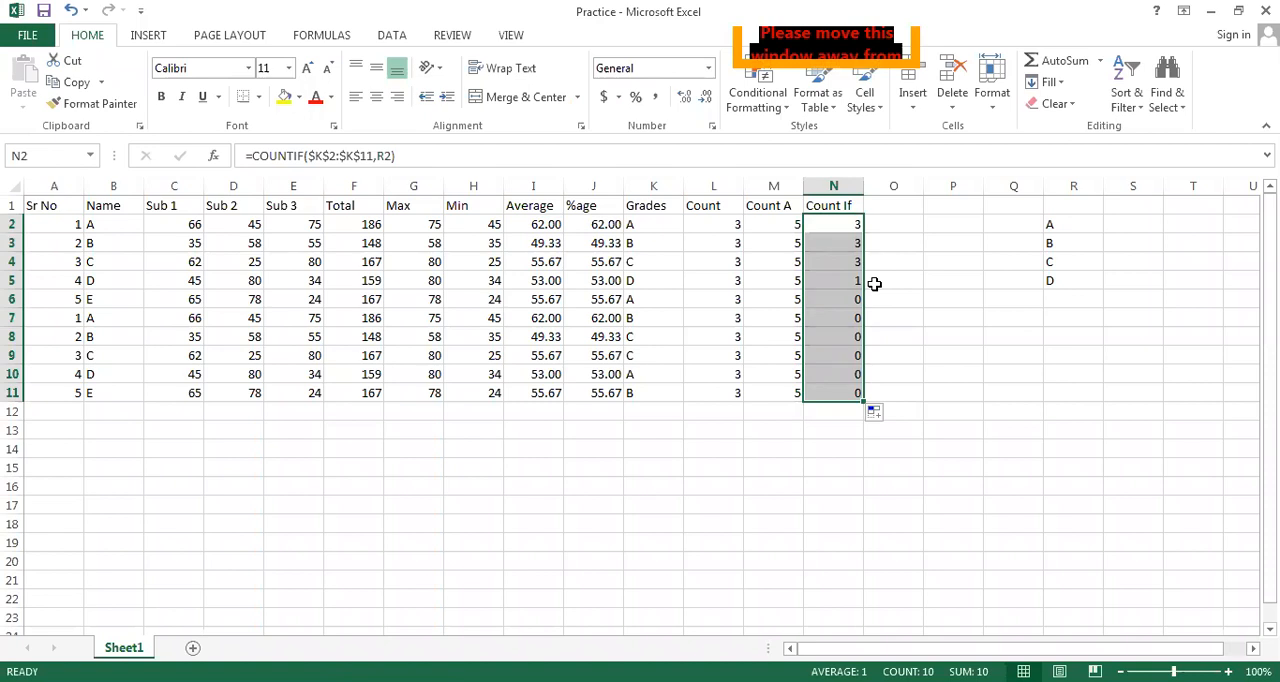
pyautogui.click(906, 300)
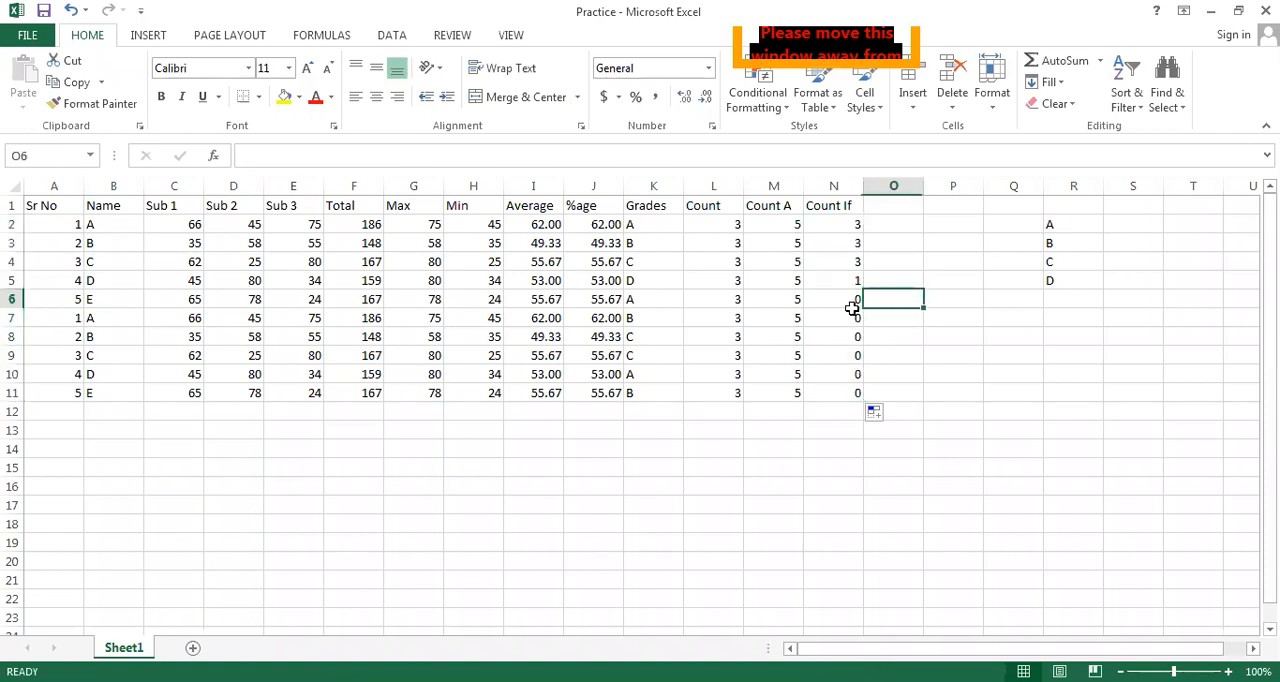
pyautogui.moveTo(848, 299); pyautogui.dragTo(852, 402)
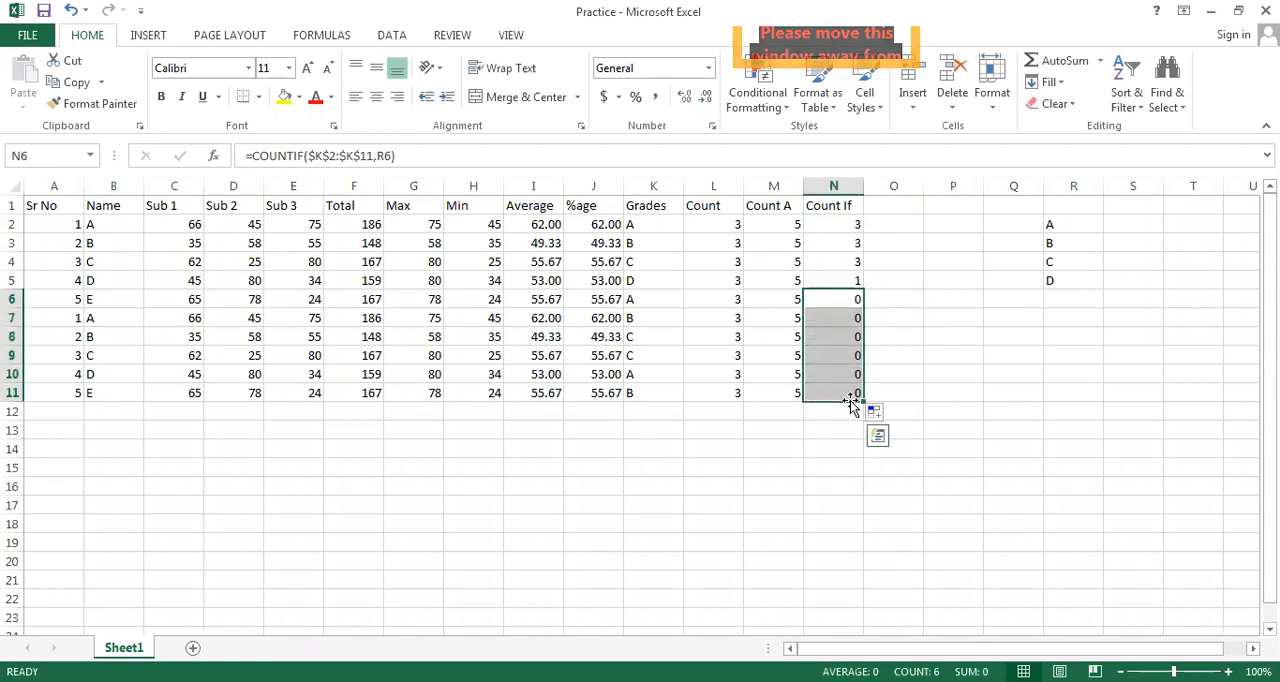
pyautogui.press('Delete')
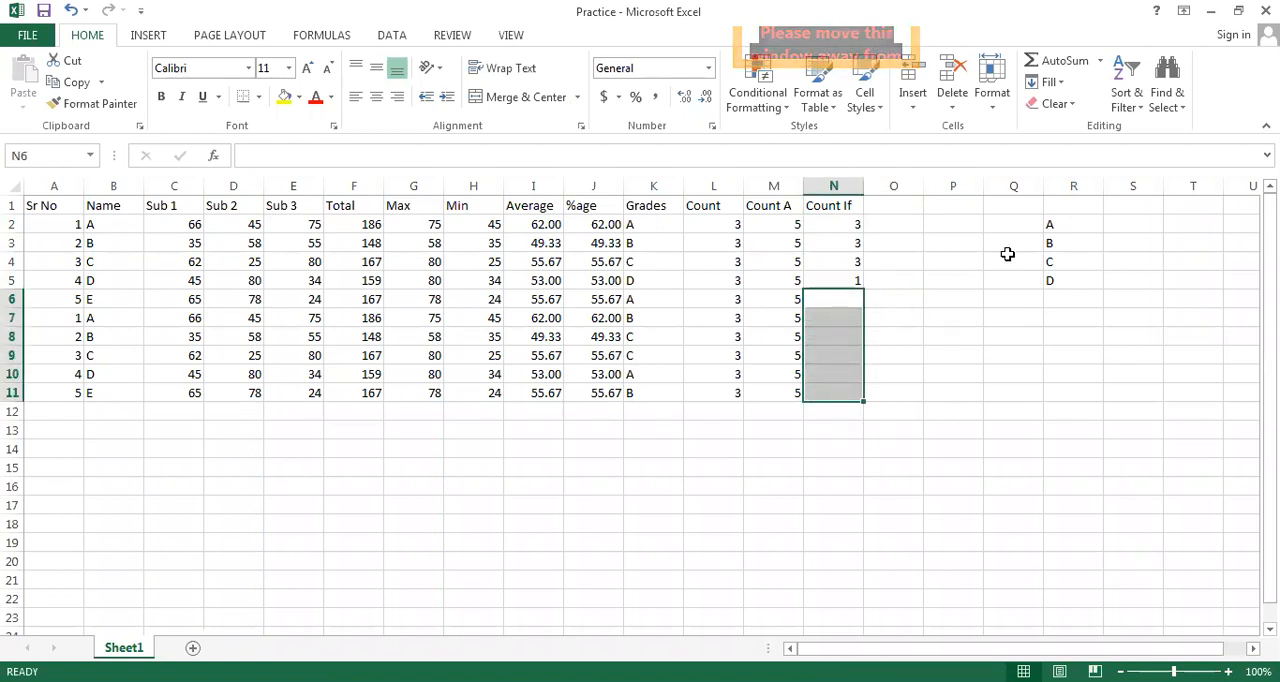
pyautogui.click(1055, 223)
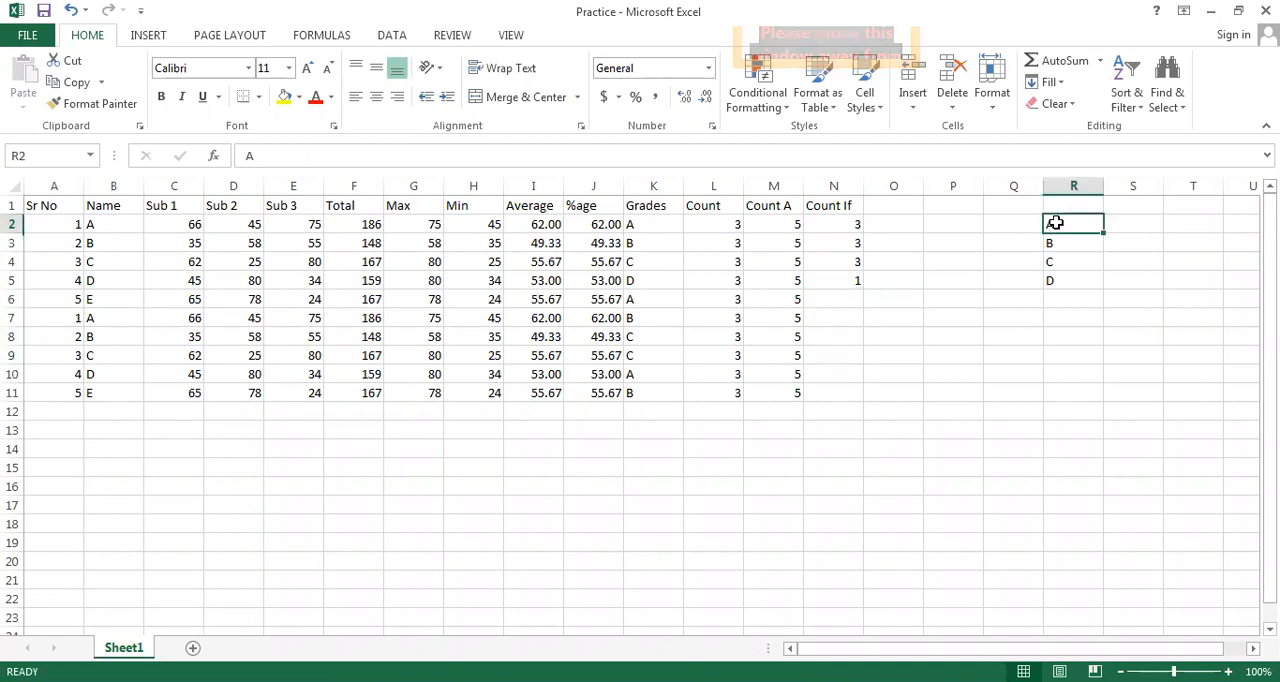
pyautogui.click(1052, 243)
pyautogui.click(1055, 281)
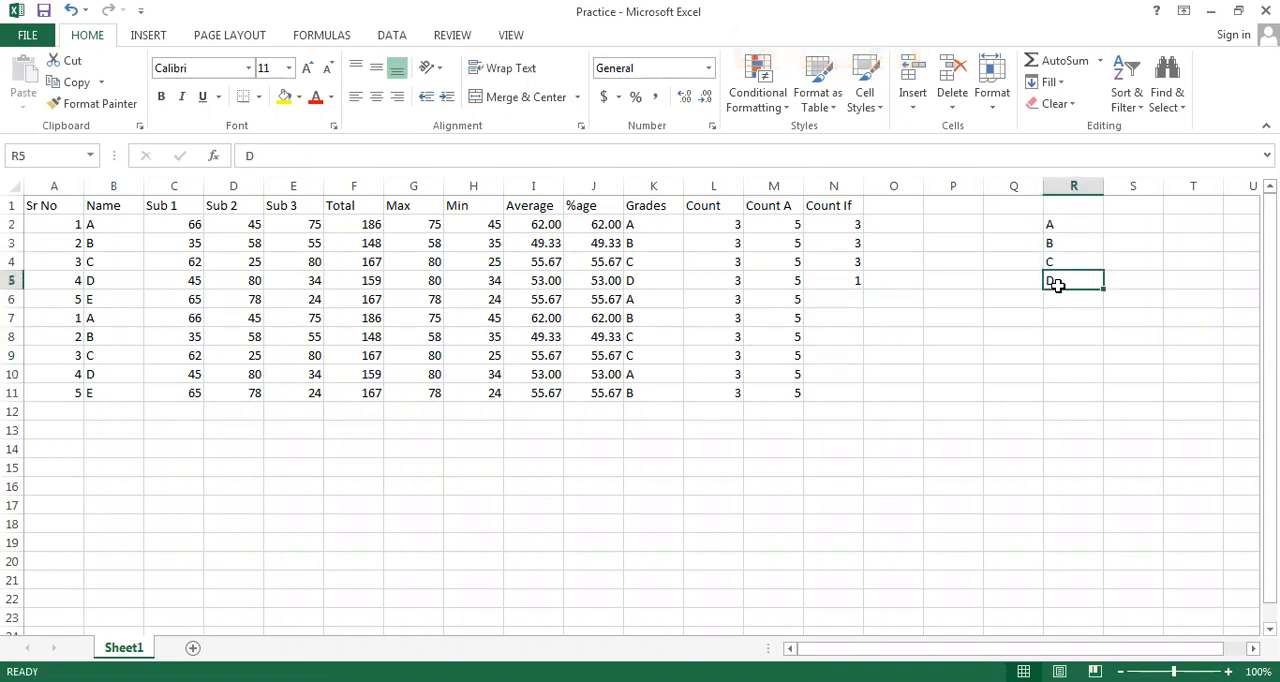
pyautogui.moveTo(1051, 227); pyautogui.dragTo(1057, 285)
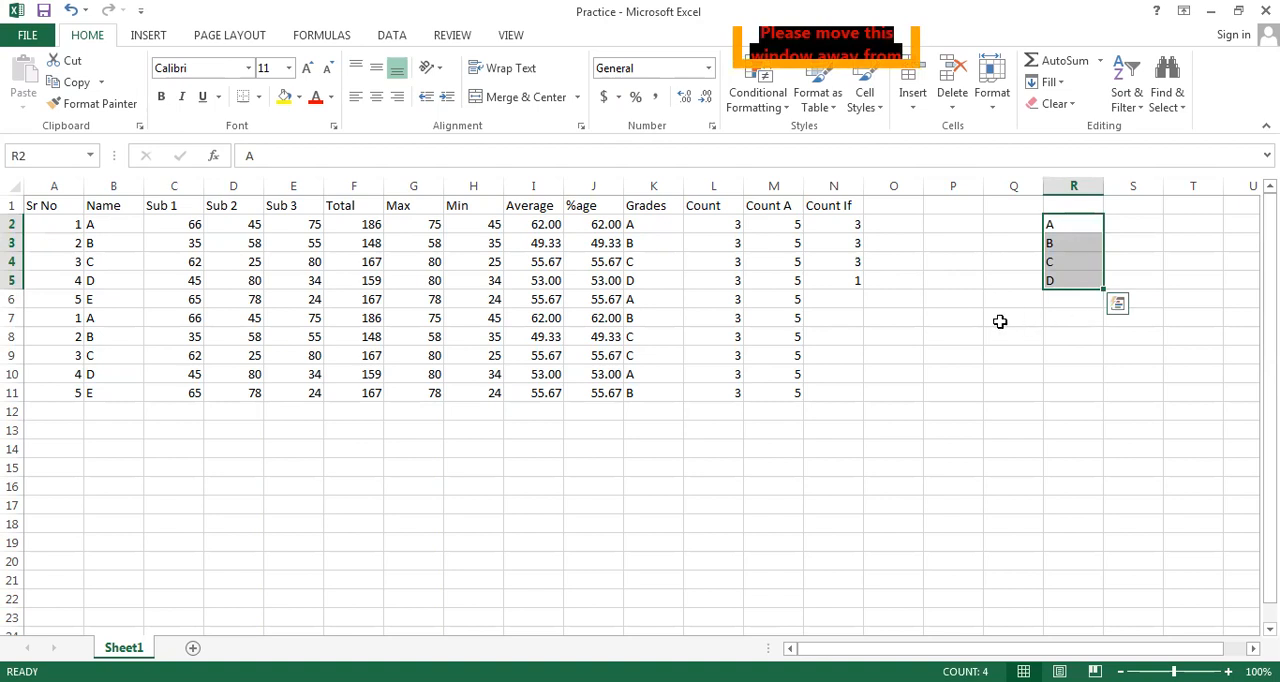
pyautogui.click(873, 308)
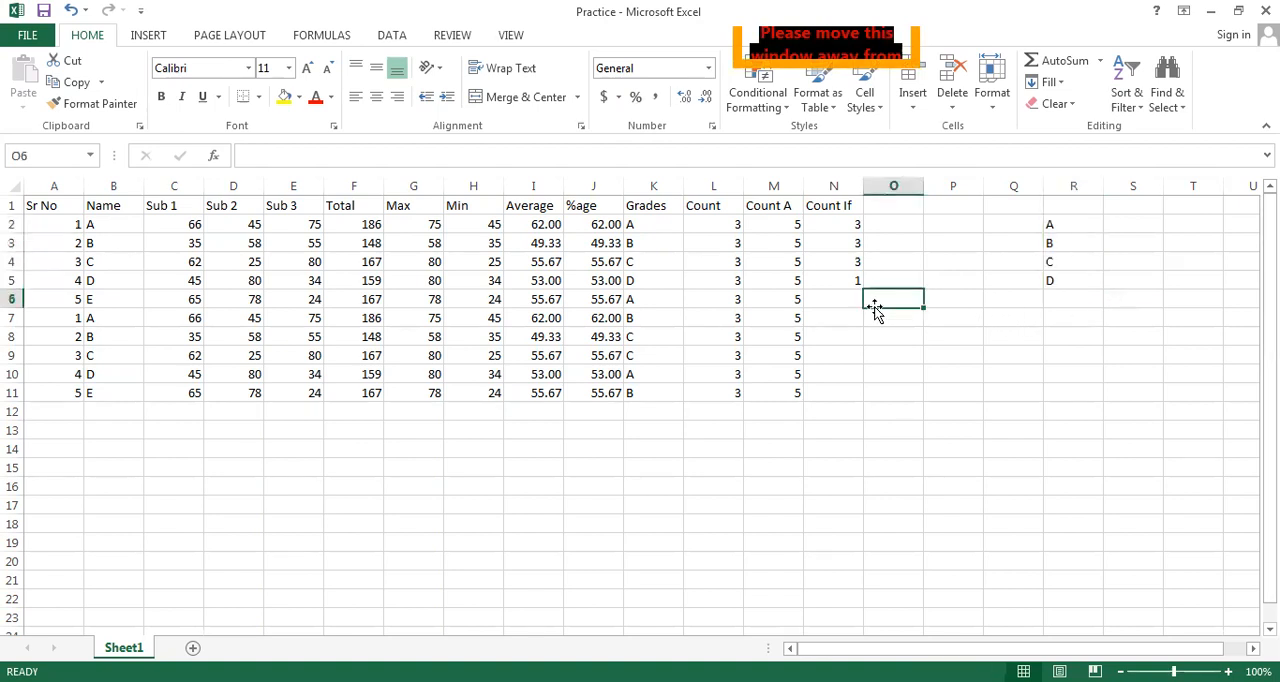
# Look through the recommended charts and the Column, Templates, Pie, Line, Bar and Area chart types available for the marks table
pyautogui.click(843, 224)
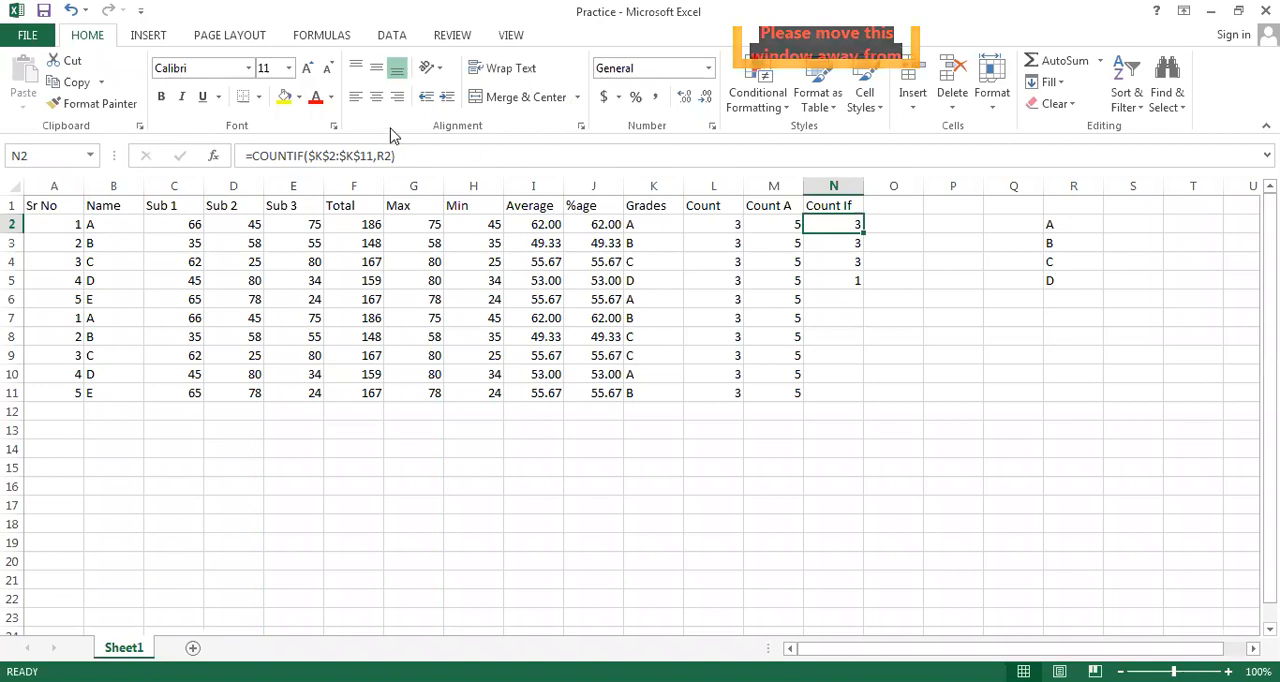
pyautogui.click(143, 37)
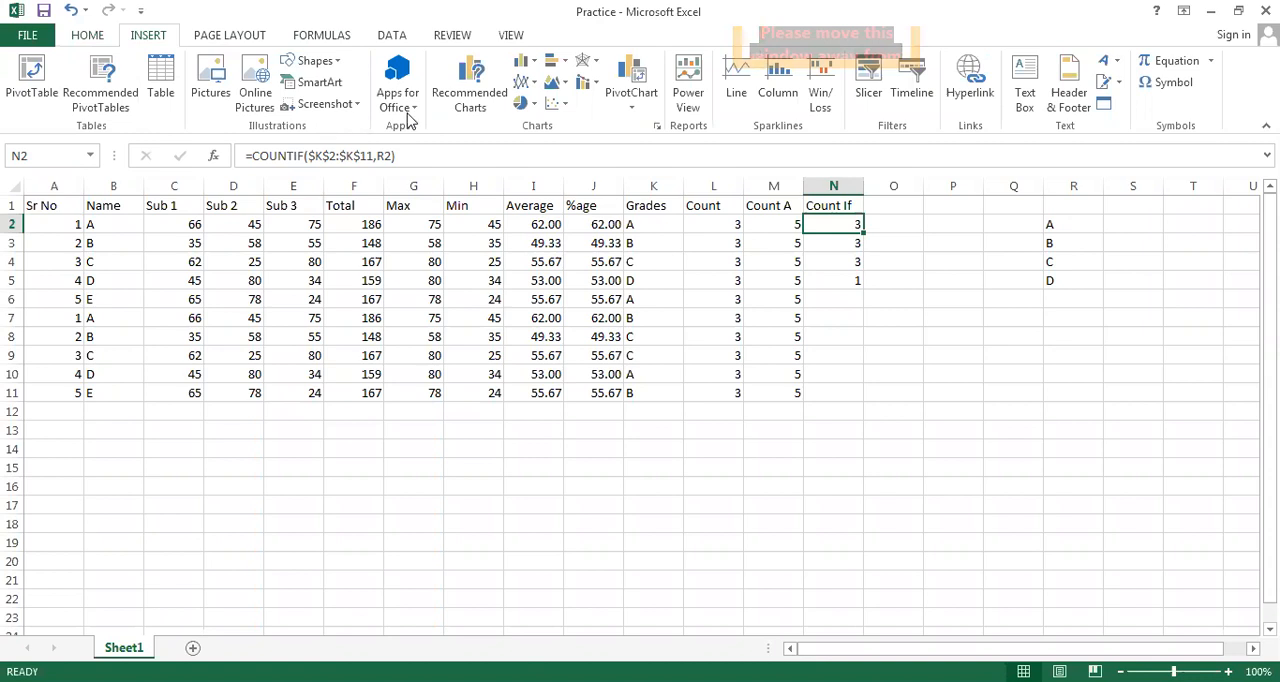
pyautogui.click(470, 100)
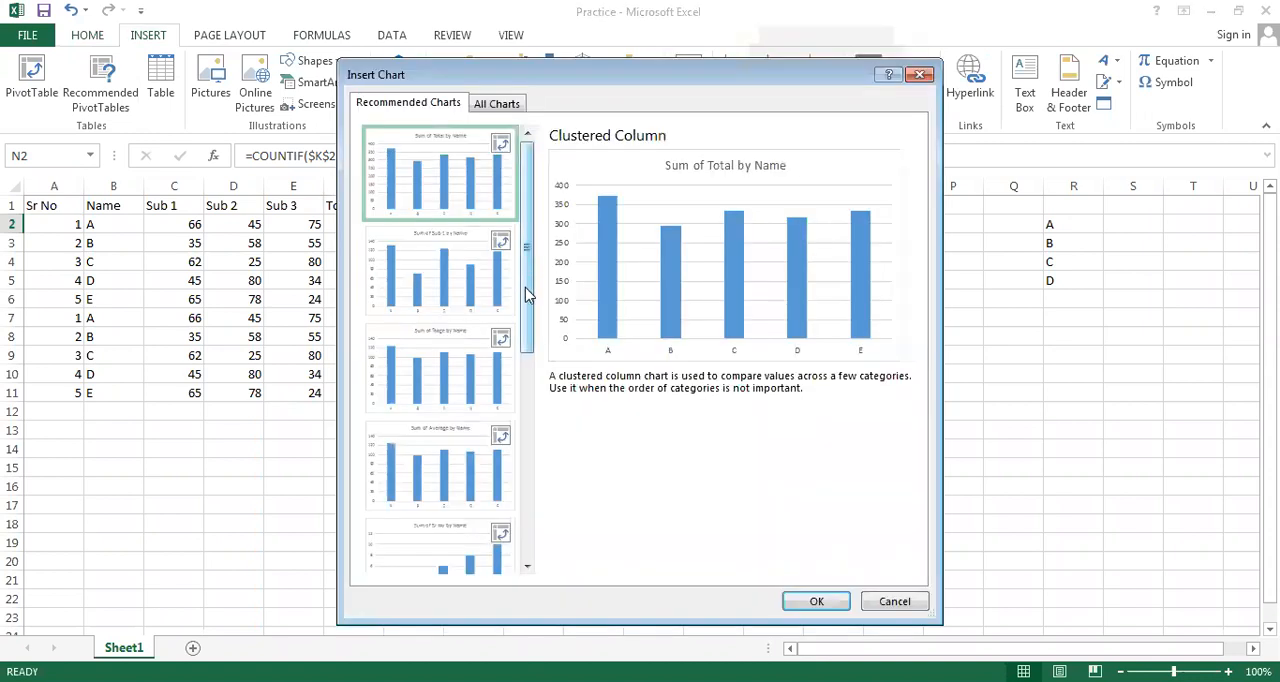
pyautogui.moveTo(525, 264); pyautogui.dragTo(527, 186)
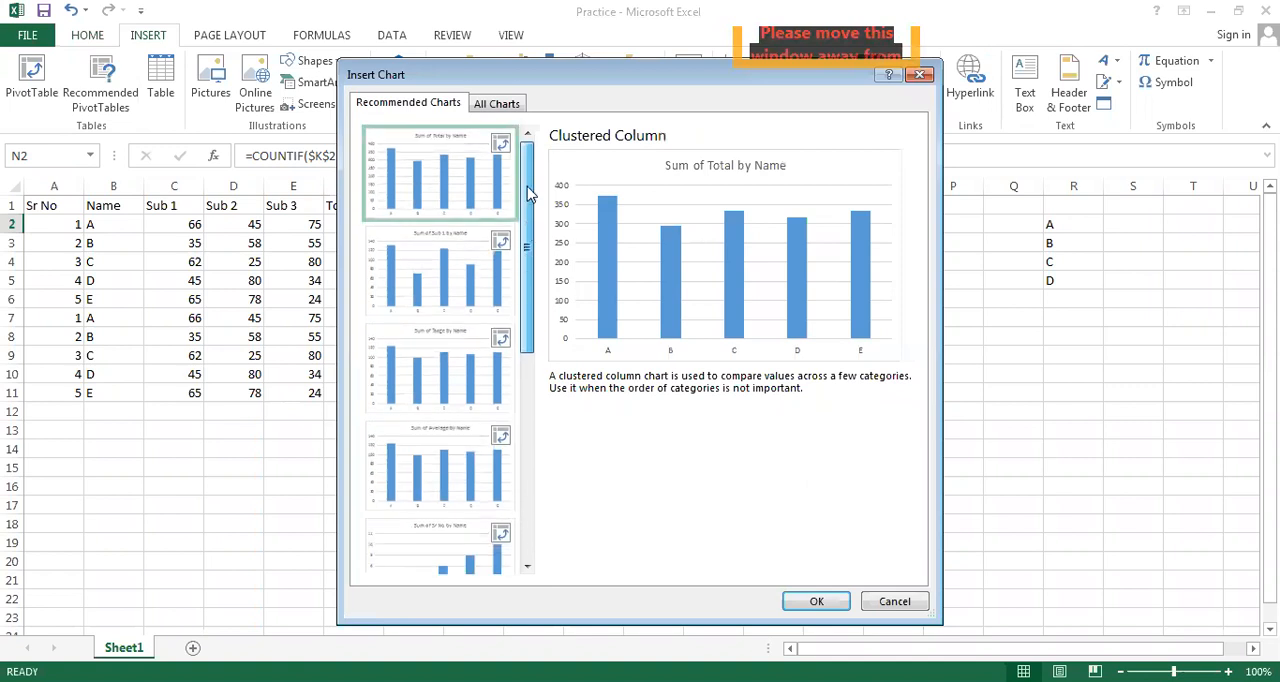
pyautogui.click(500, 103)
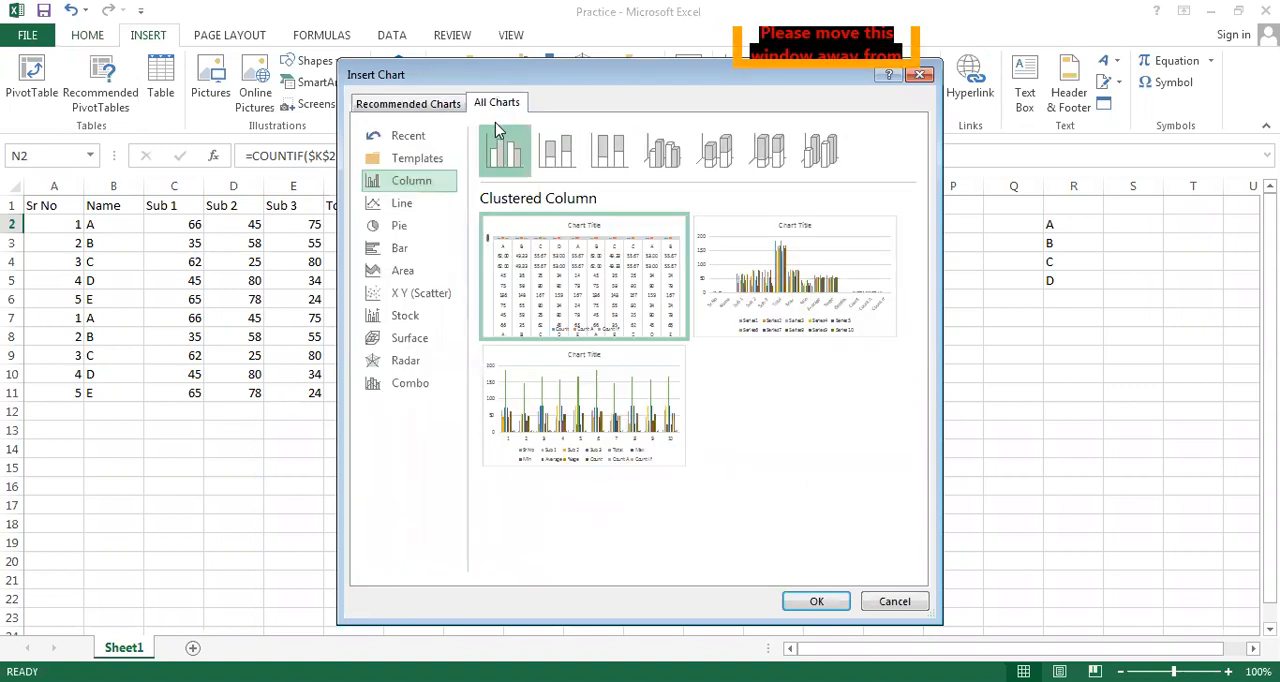
pyautogui.moveTo(565, 268)
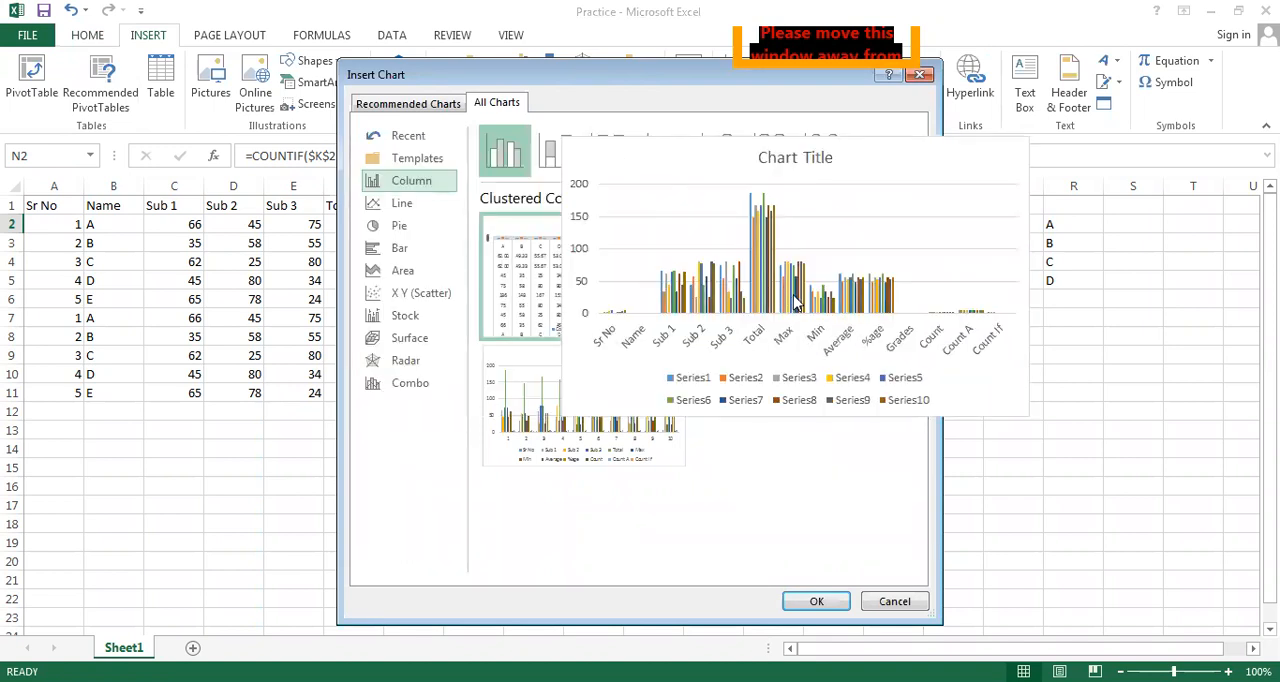
pyautogui.moveTo(650, 443)
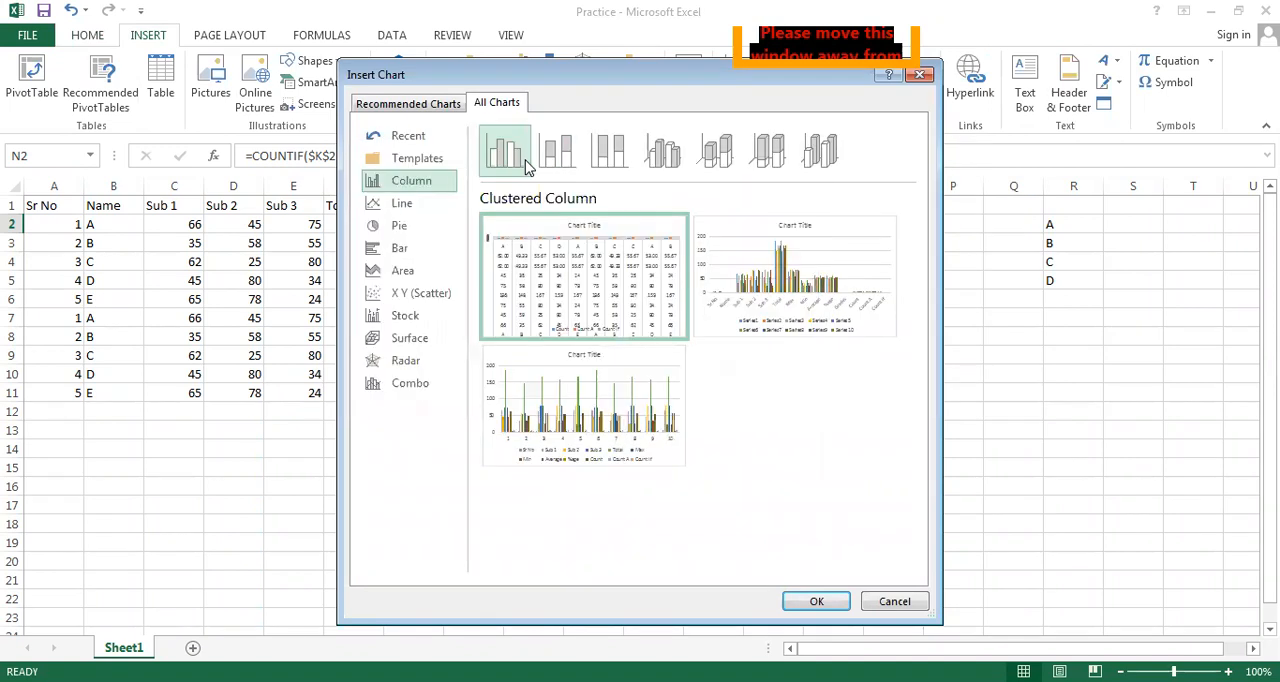
pyautogui.click(427, 162)
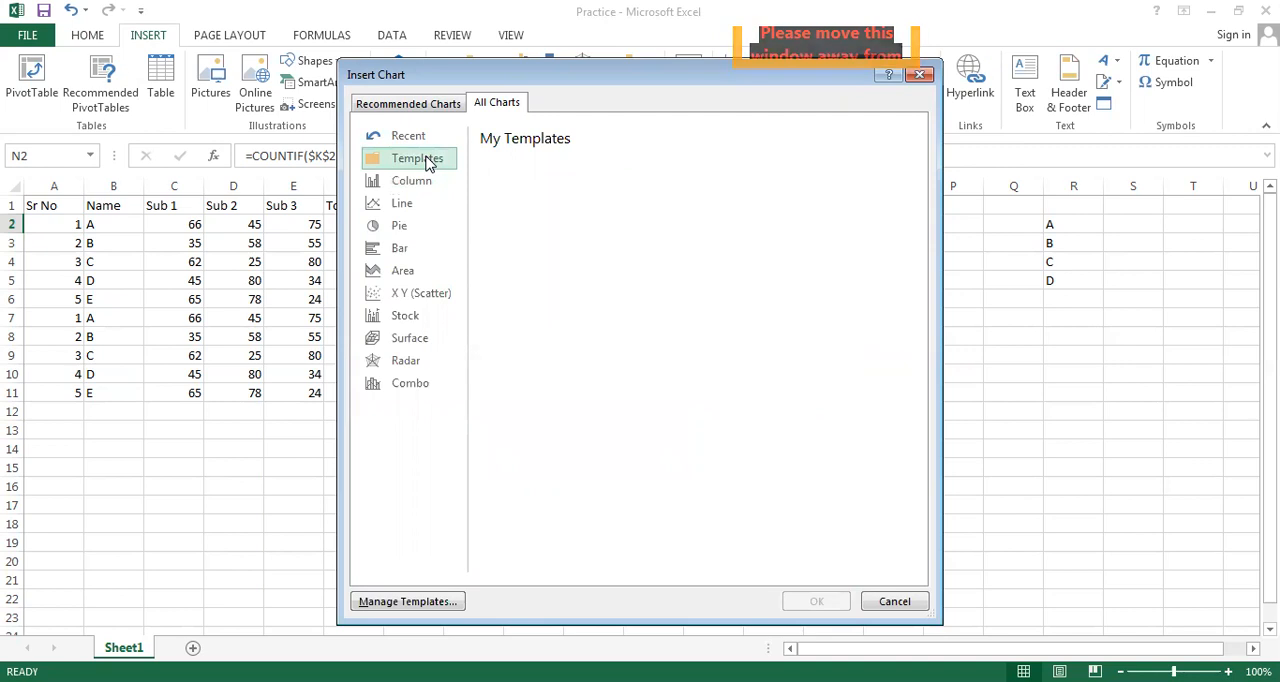
pyautogui.click(399, 228)
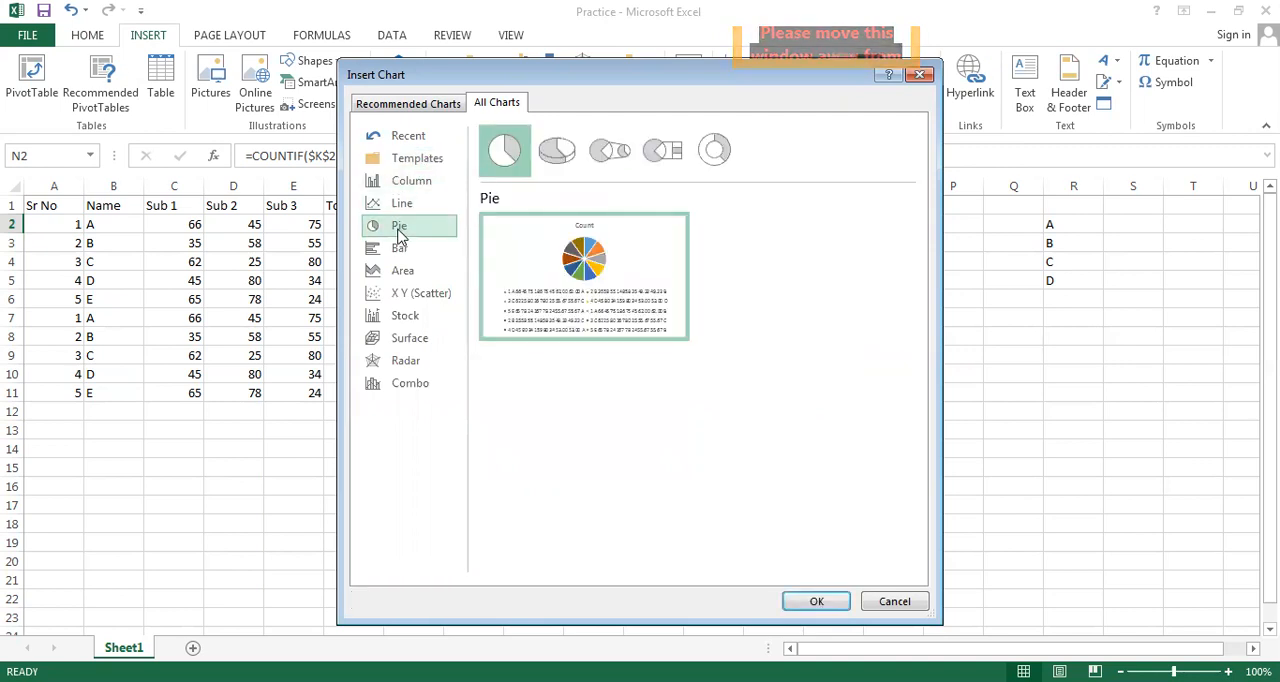
pyautogui.click(405, 204)
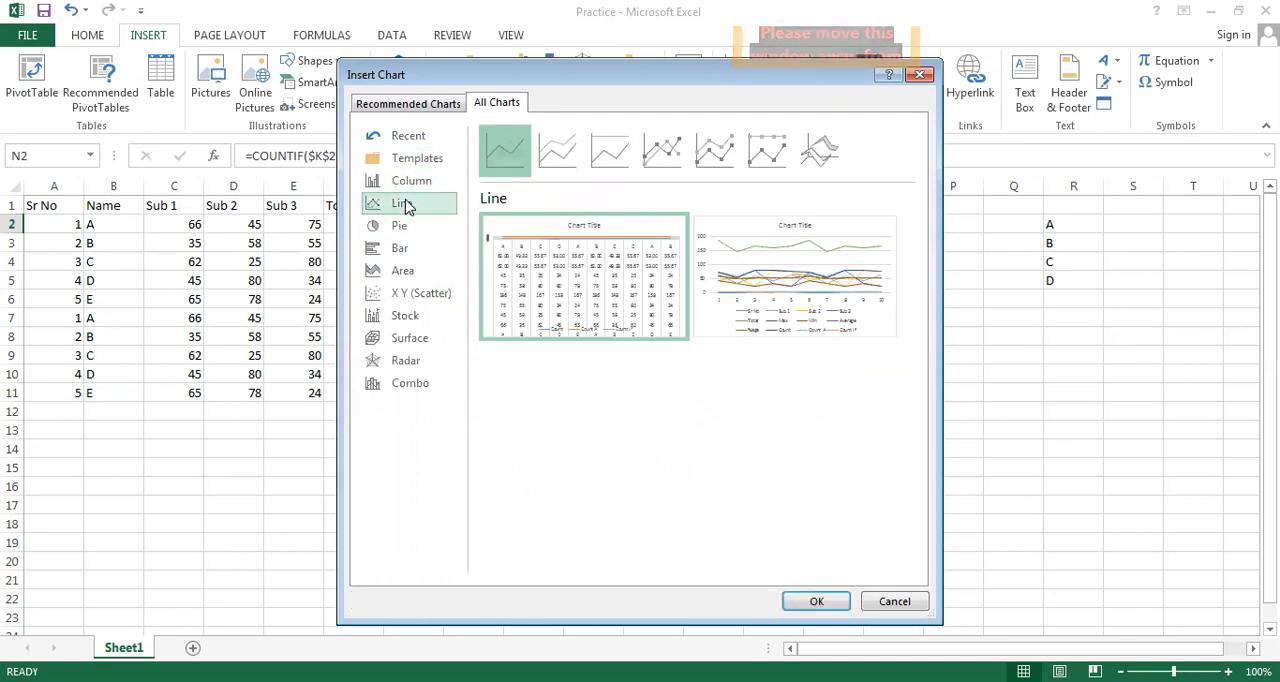
pyautogui.click(400, 250)
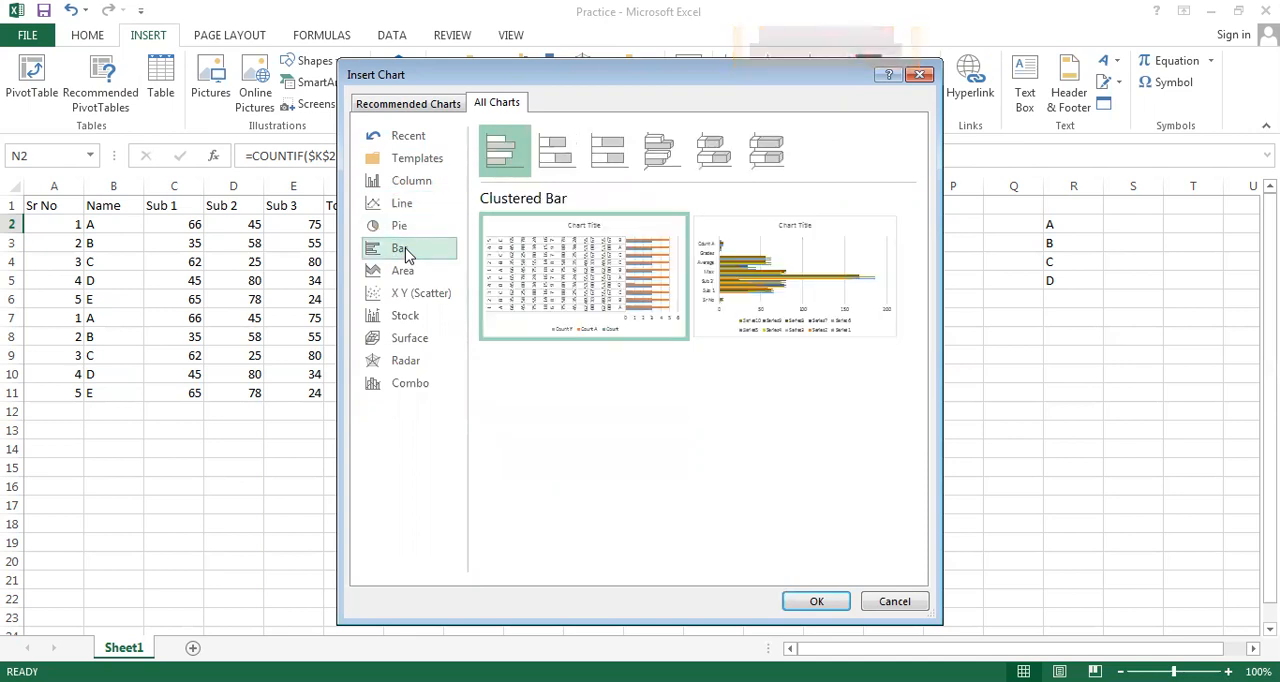
pyautogui.click(416, 278)
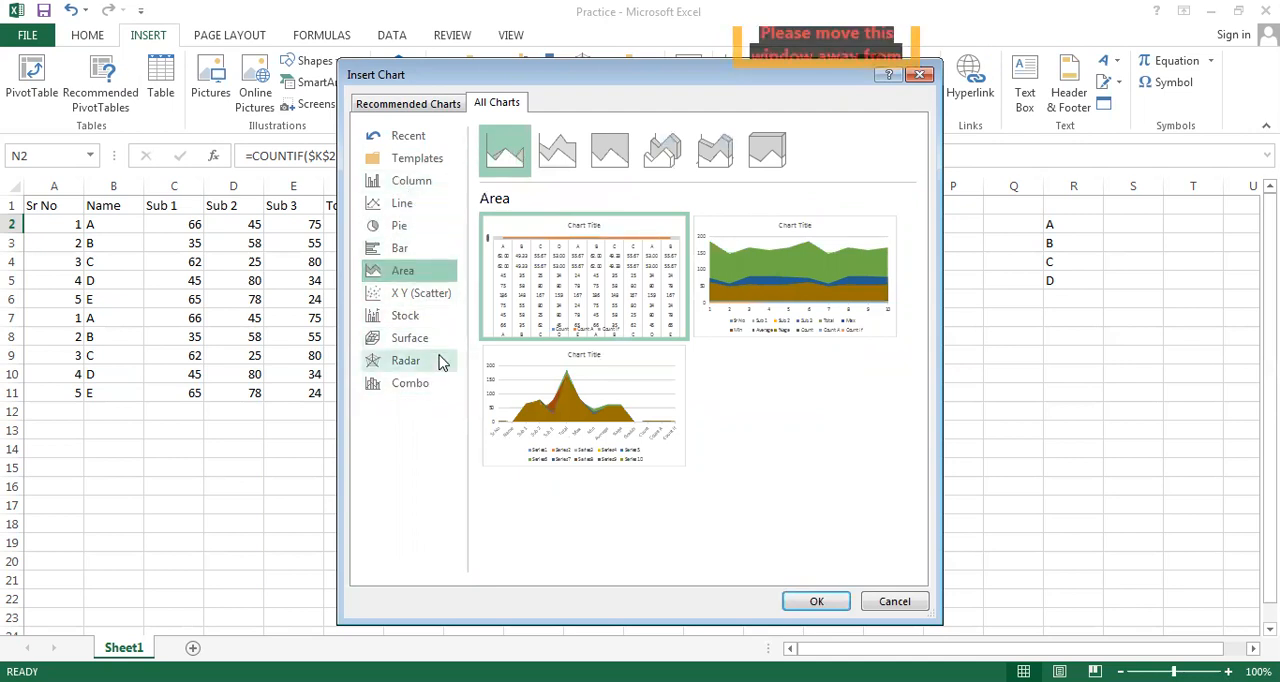
# Insert a basic pie chart from the marks table and delete it from the sheet
pyautogui.click(404, 228)
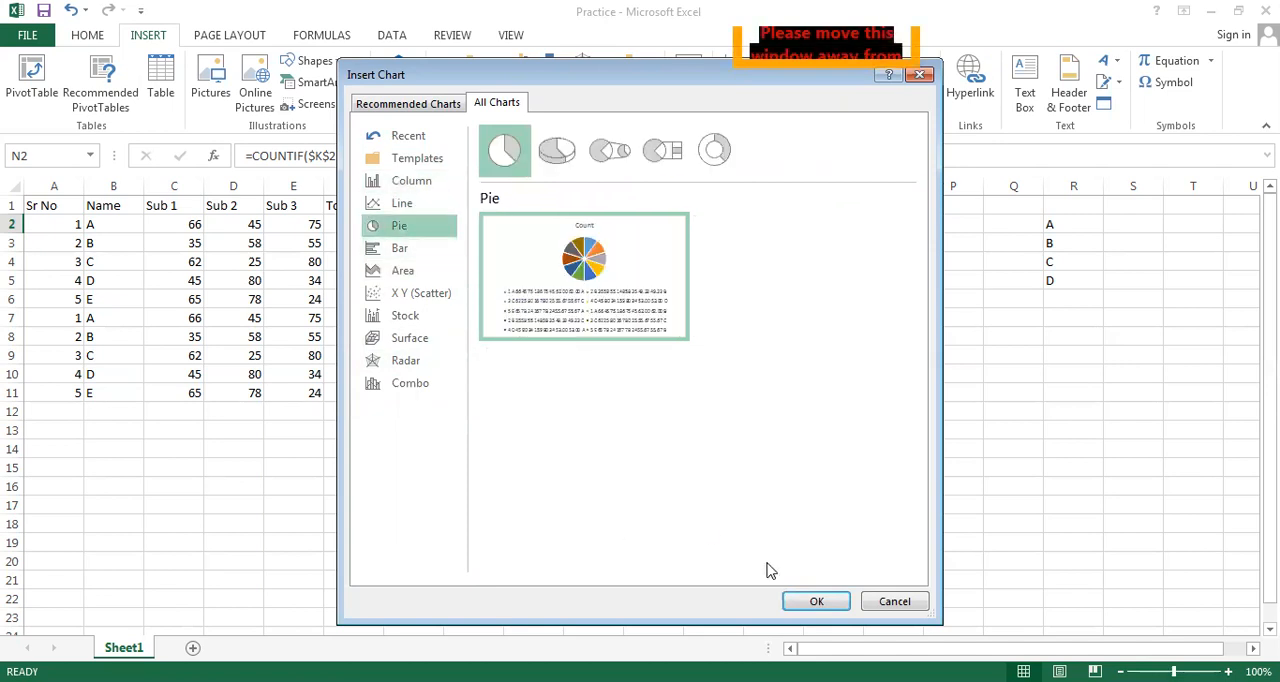
pyautogui.click(815, 601)
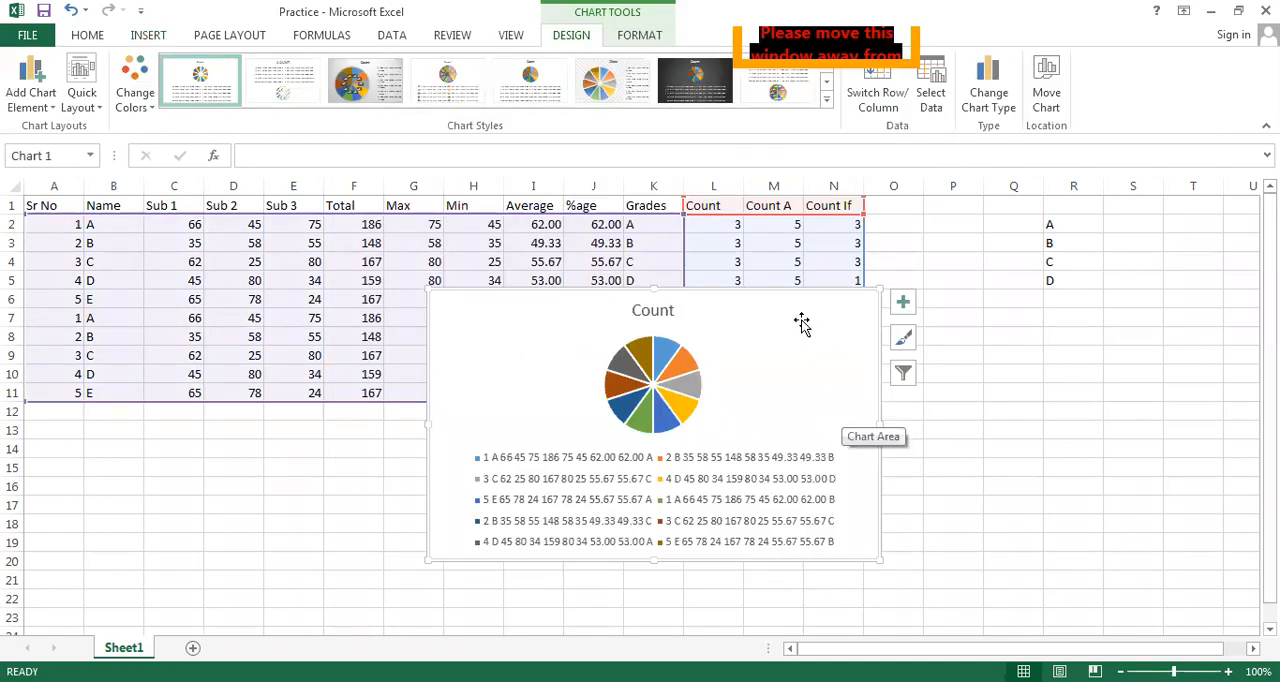
pyautogui.press('Delete')
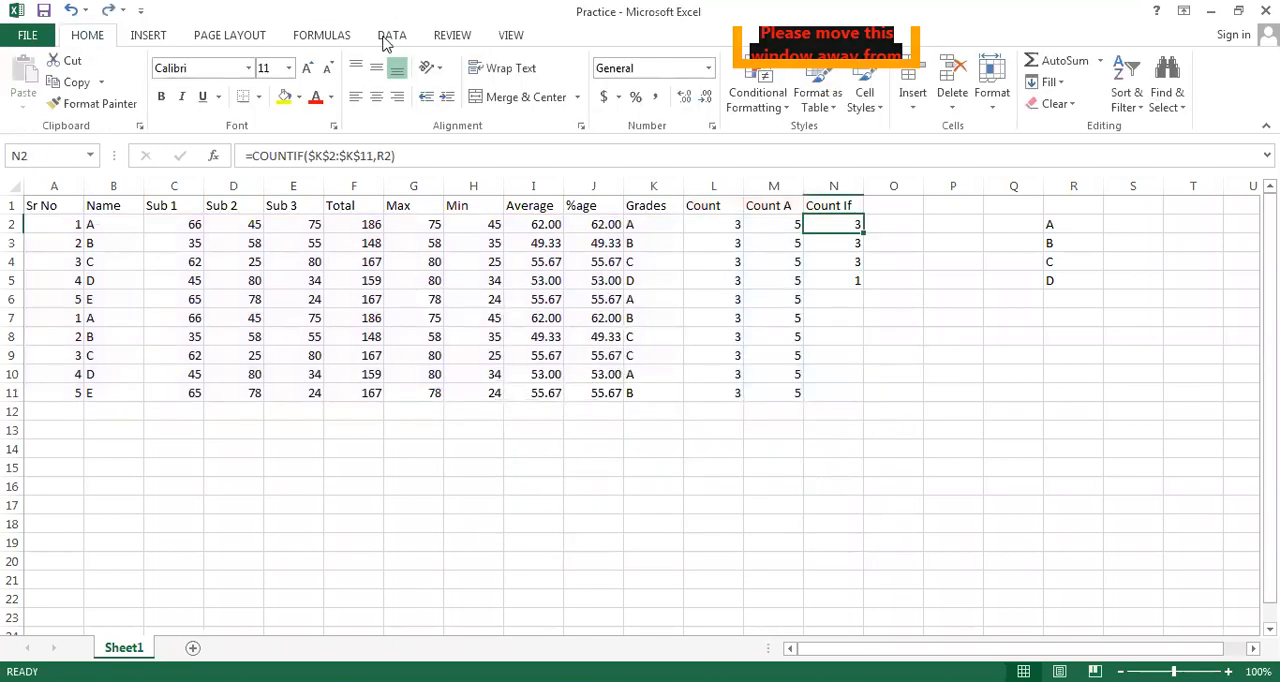
# Insert the recommended clustered column chart showing Sum of Total by Name from the marks table
pyautogui.click(143, 38)
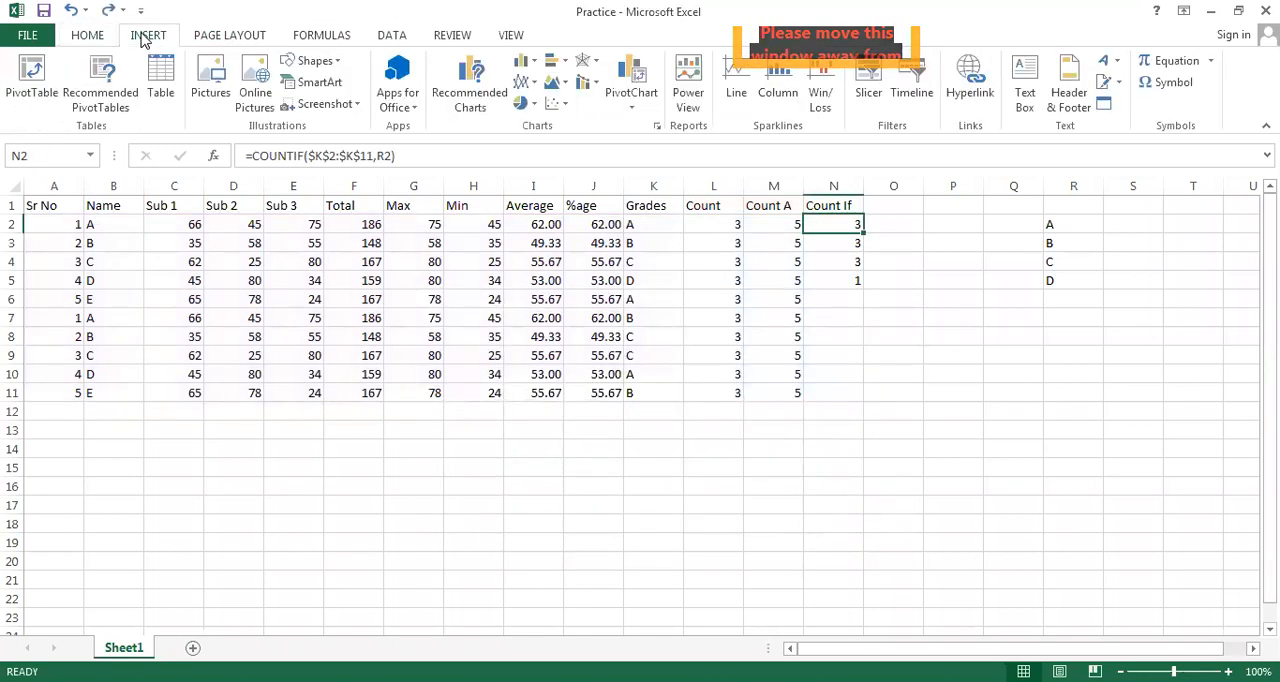
pyautogui.click(481, 97)
pyautogui.click(494, 101)
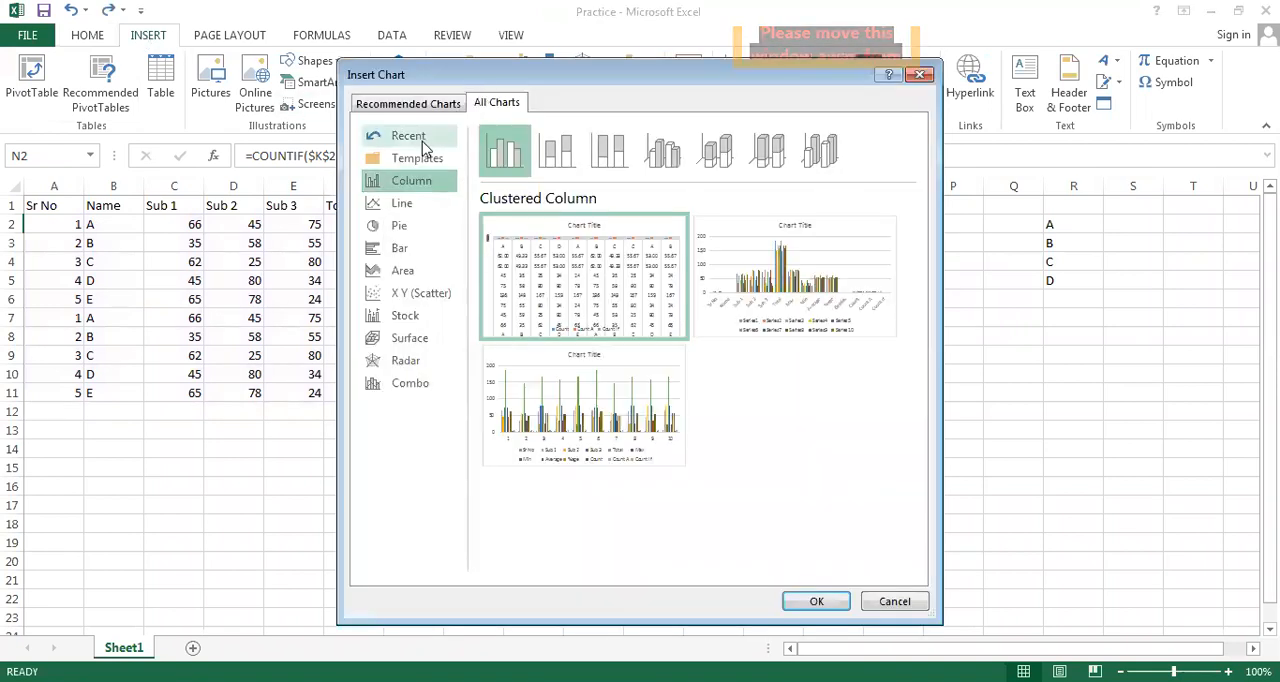
pyautogui.click(407, 137)
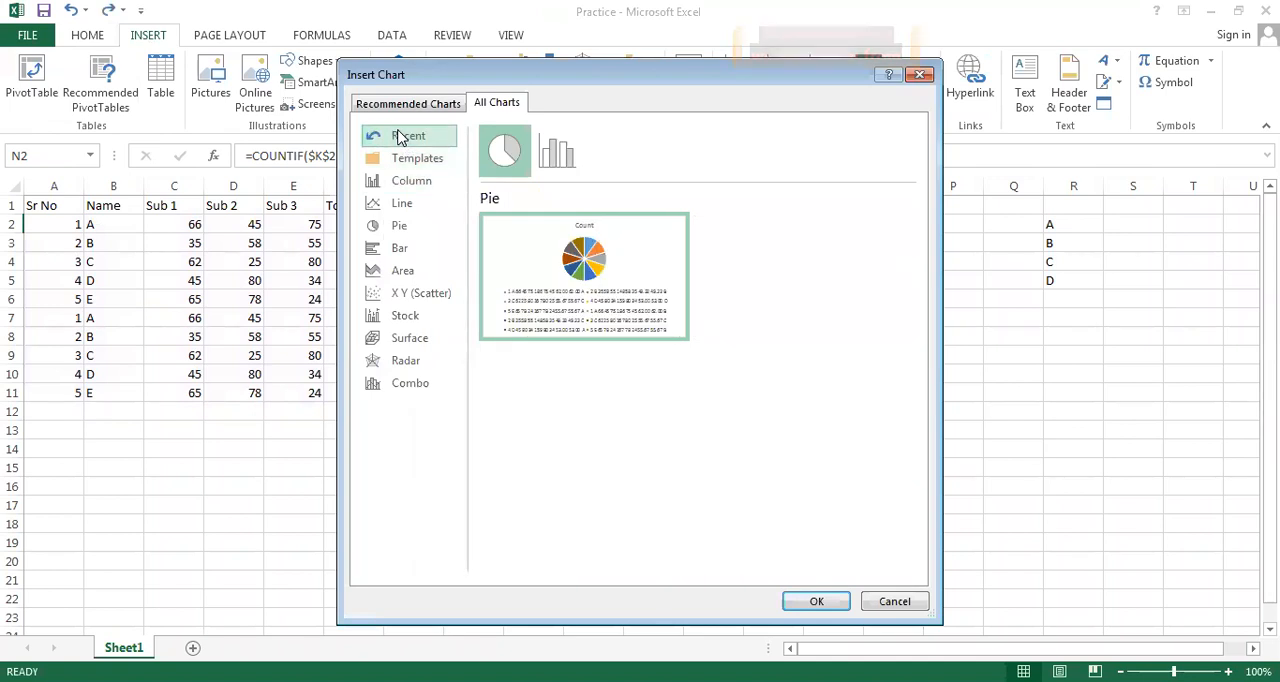
pyautogui.click(402, 106)
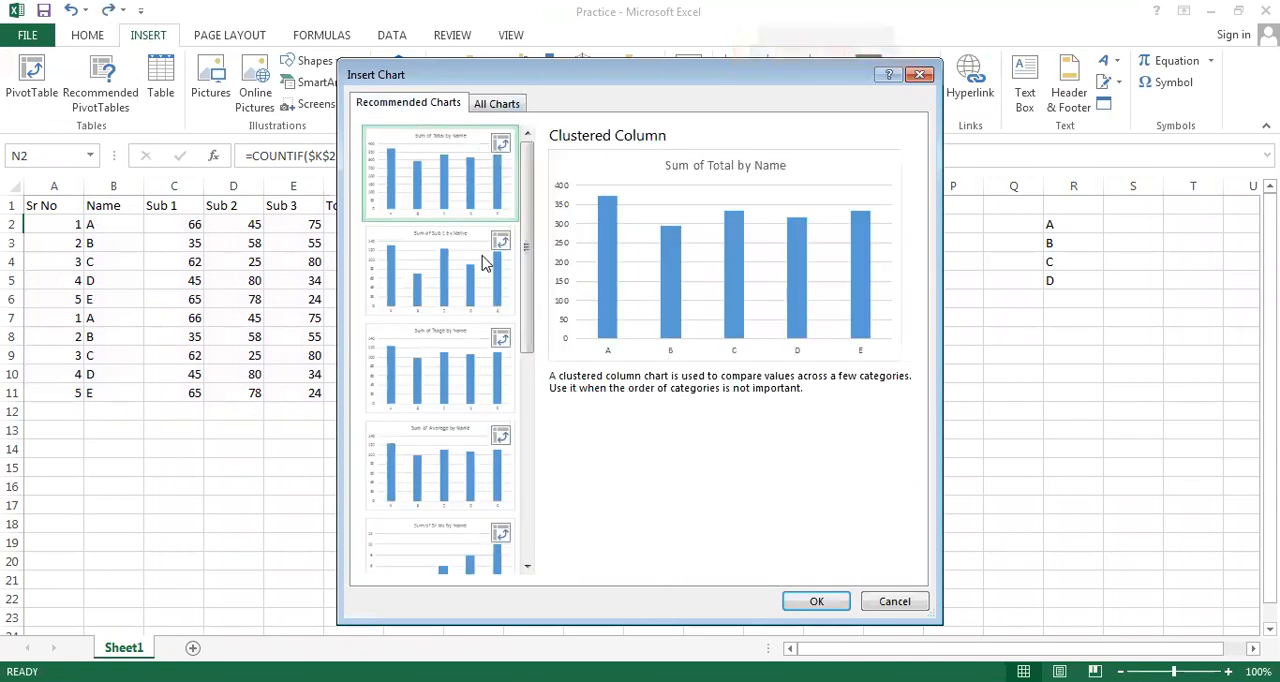
pyautogui.click(490, 104)
pyautogui.click(430, 108)
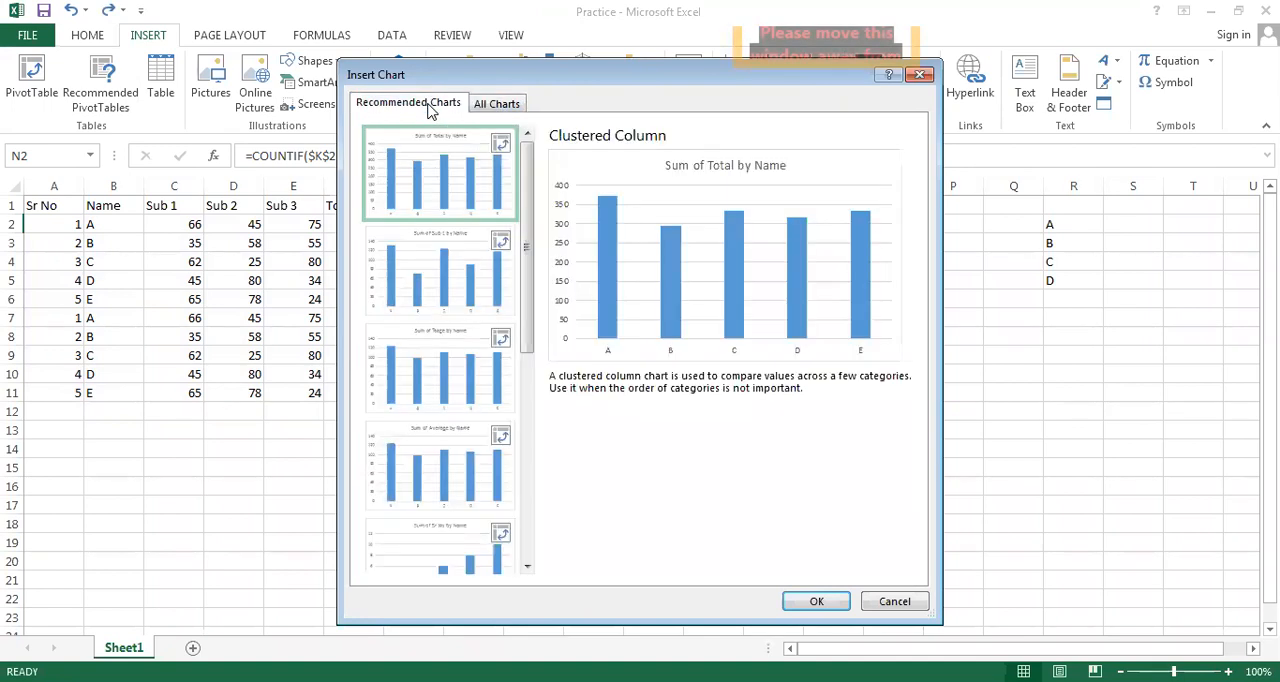
pyautogui.moveTo(527, 282); pyautogui.dragTo(515, 220)
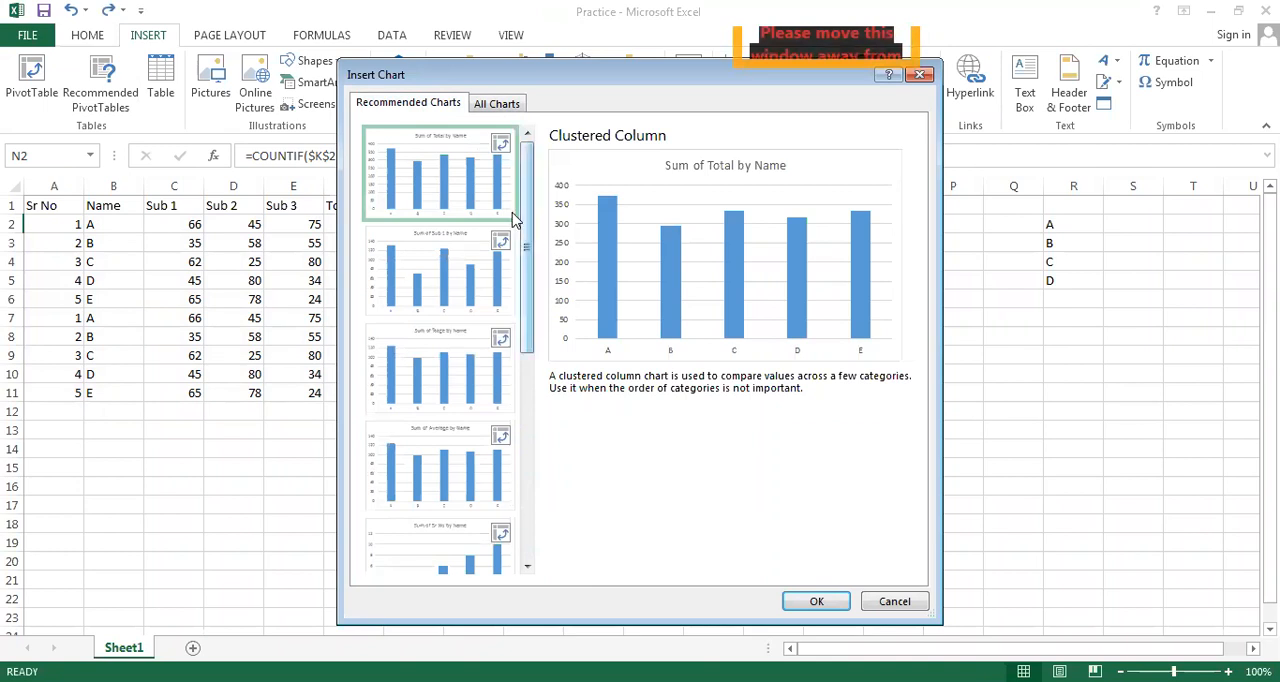
pyautogui.click(460, 195)
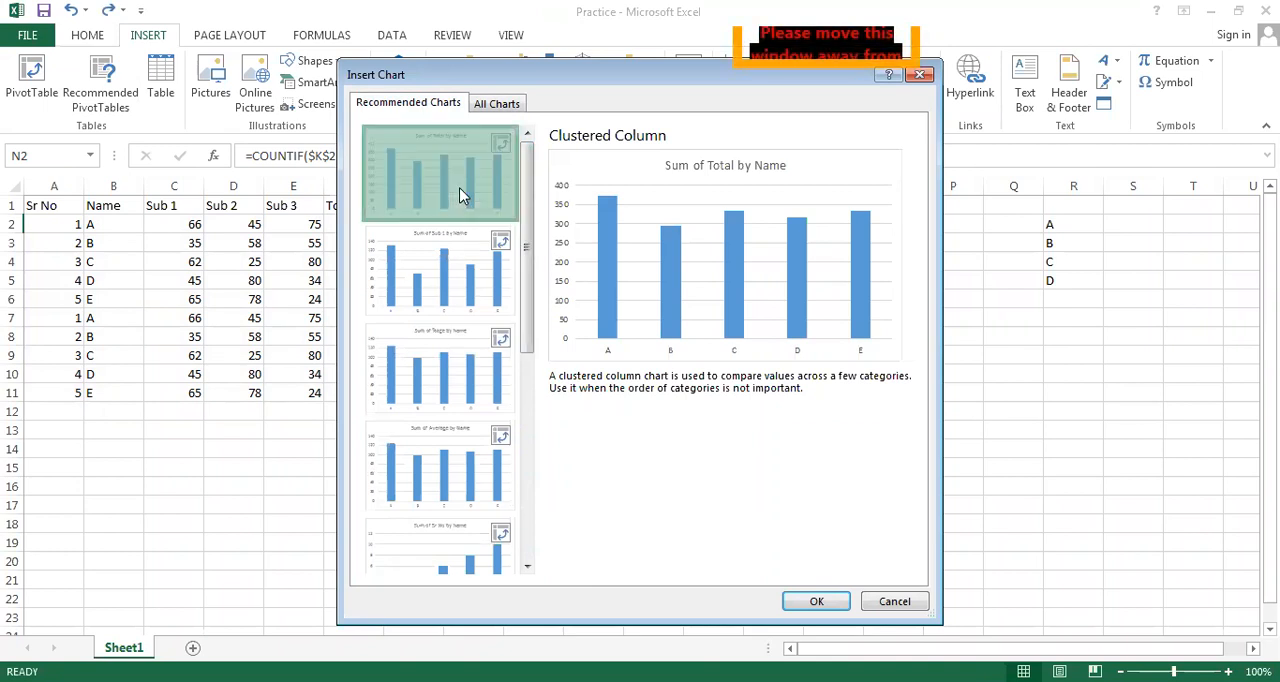
pyautogui.click(814, 601)
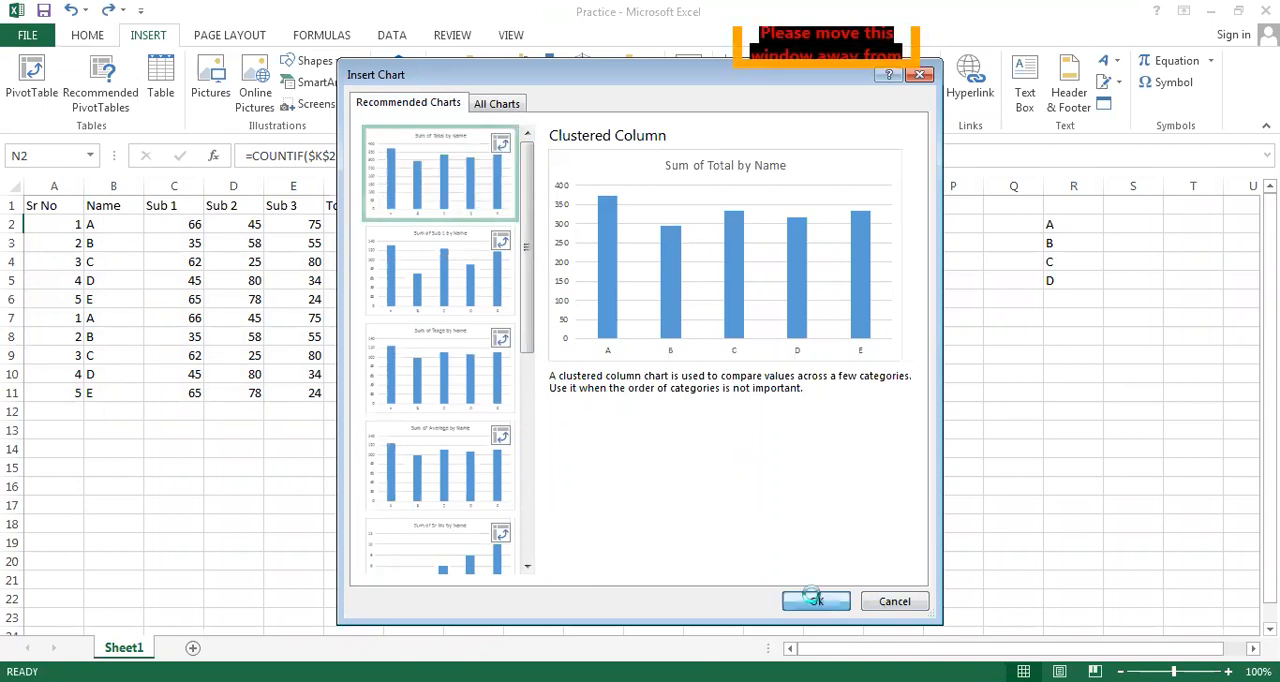